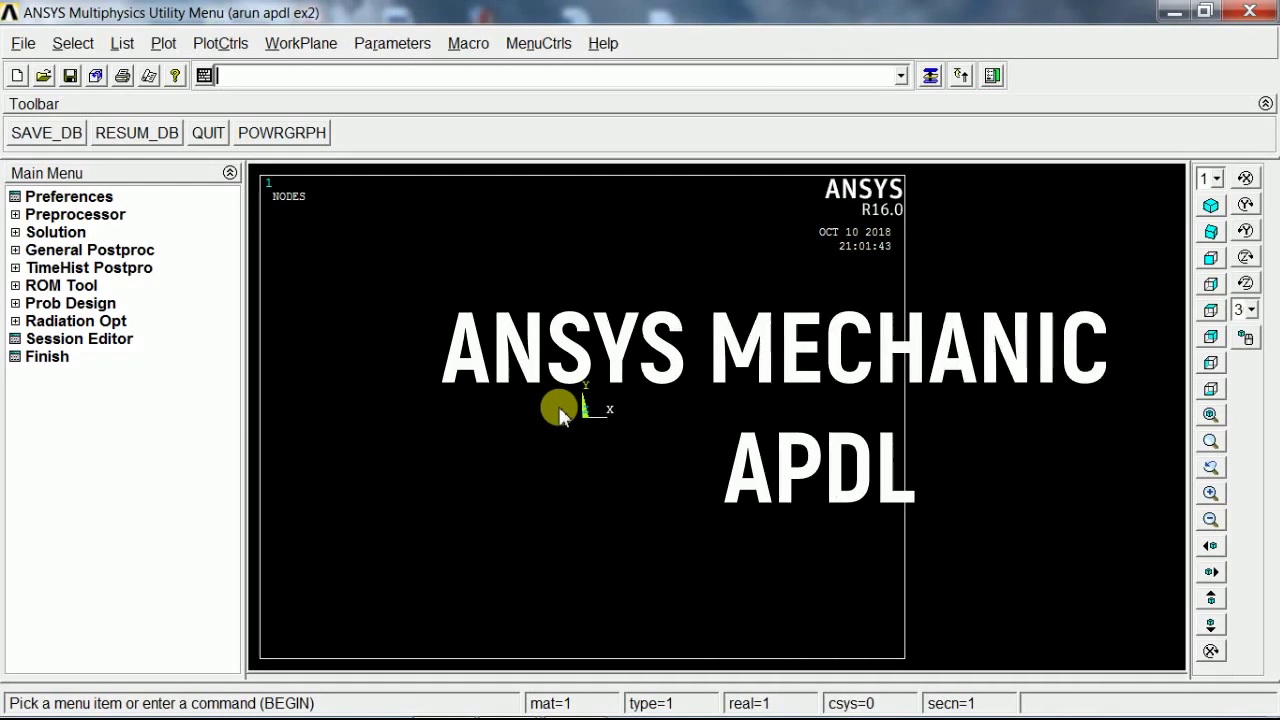
Limit the GUI preferences to the Thermal discipline
click(68, 197)
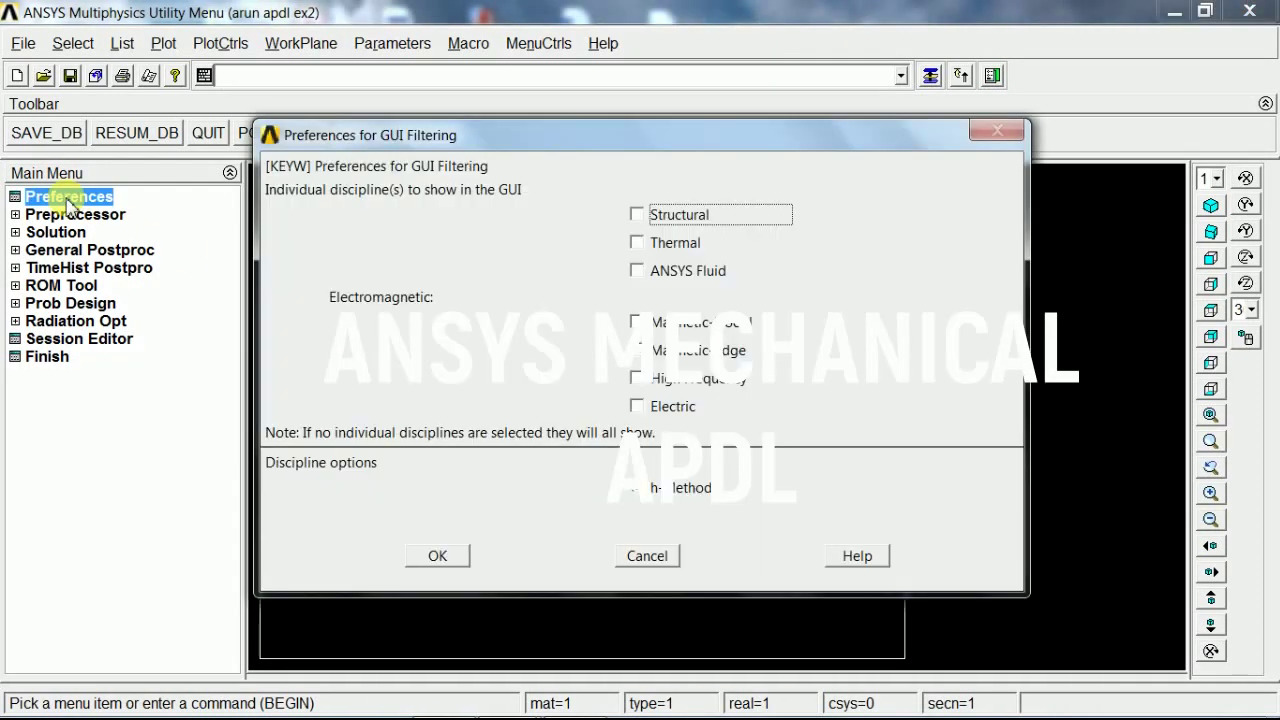
click(637, 246)
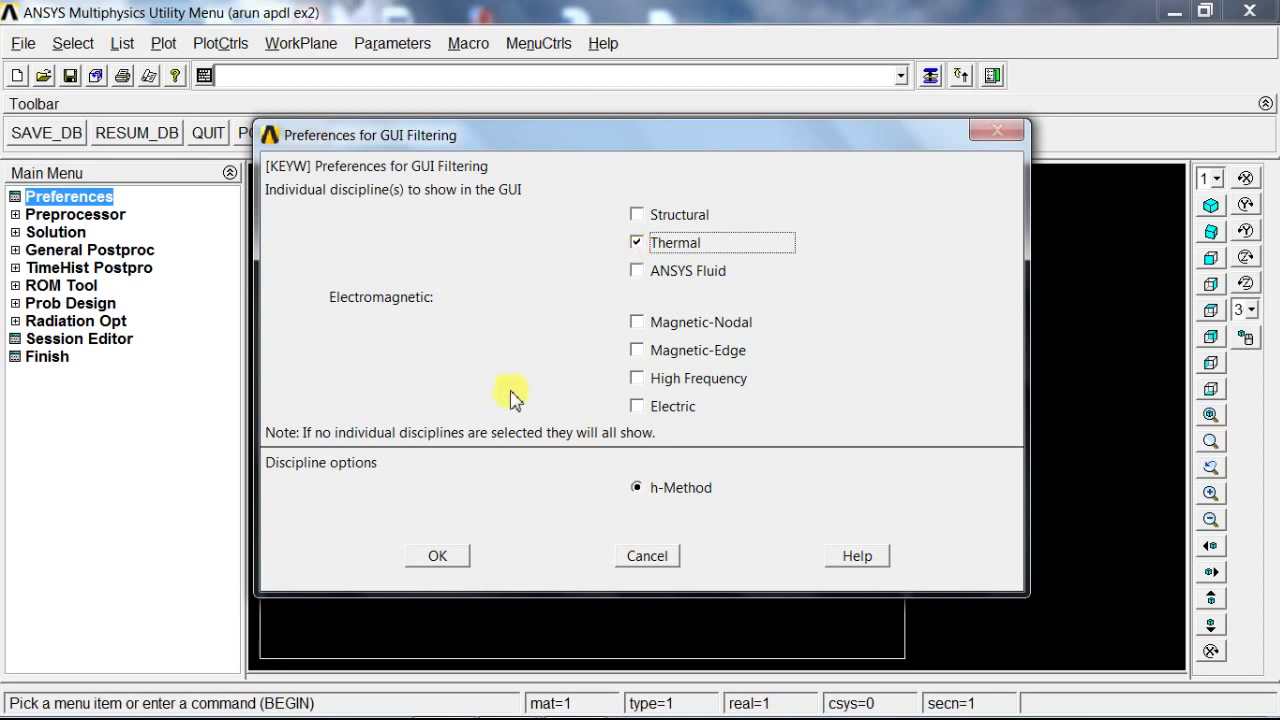
click(445, 560)
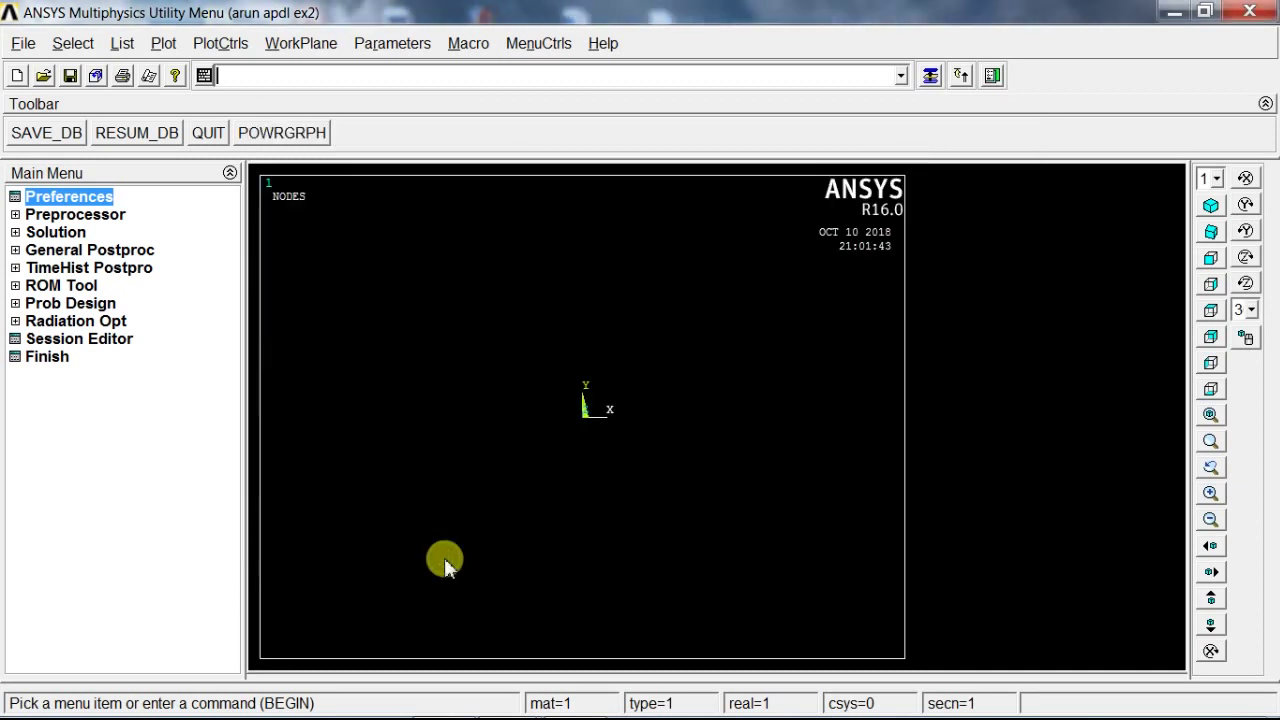
Create a rectangular area by two corners for the first wall, starting at the origin, width 20 and height 50
click(16, 216)
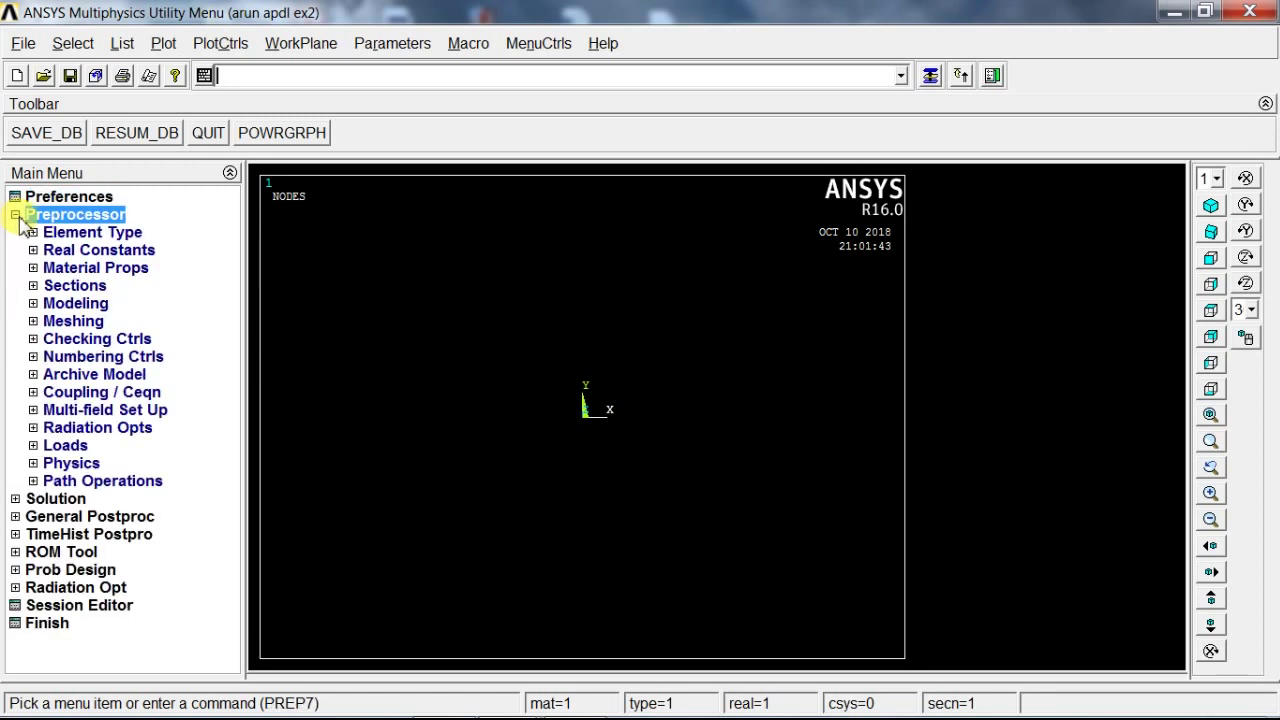
click(76, 308)
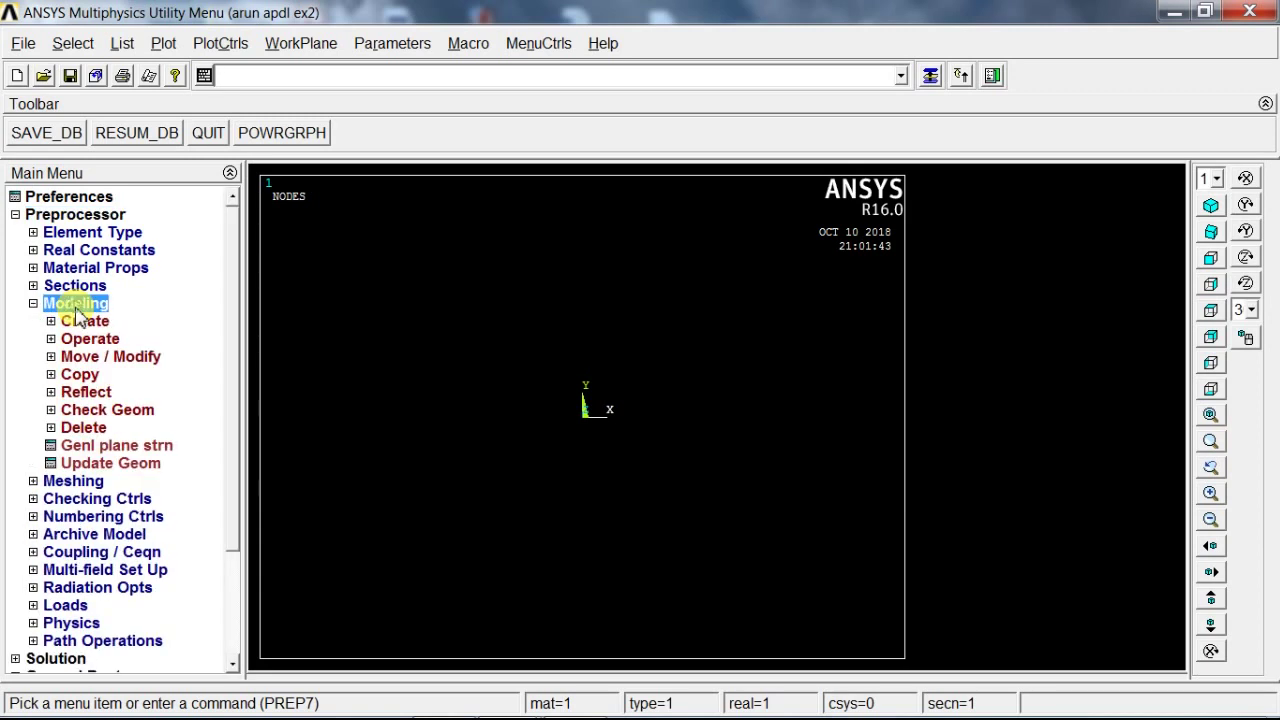
click(84, 320)
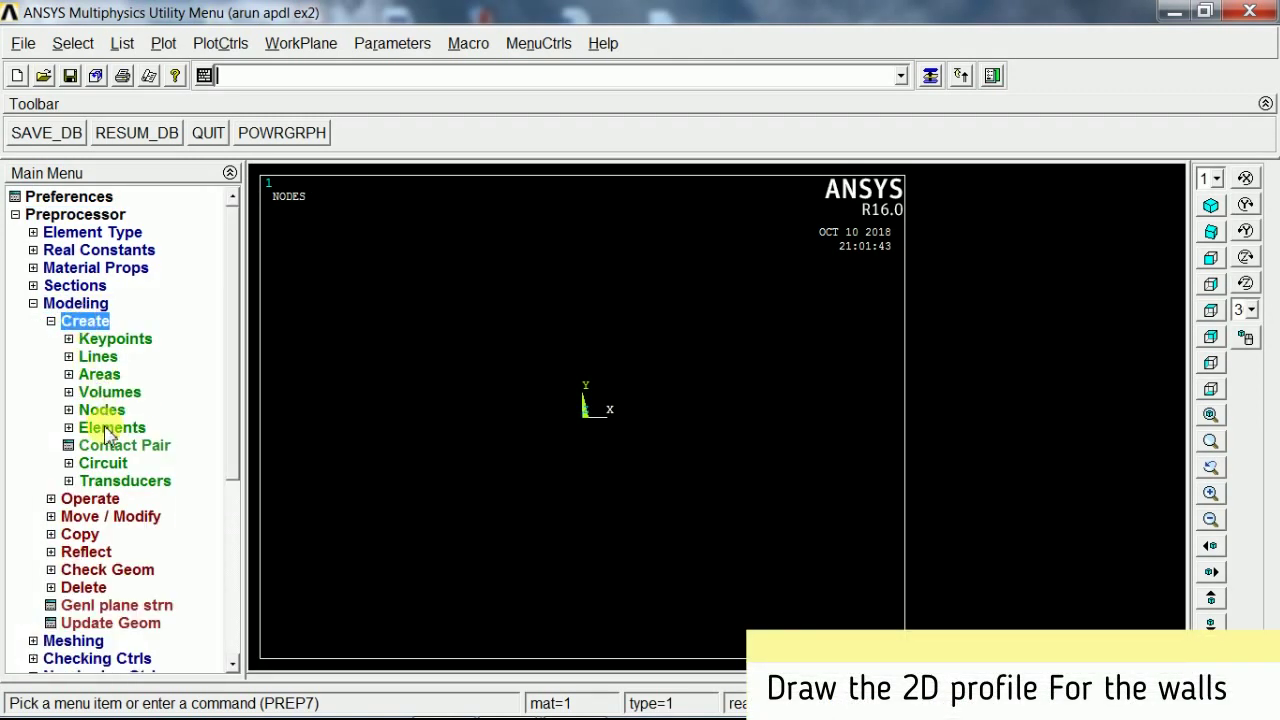
click(100, 376)
click(113, 412)
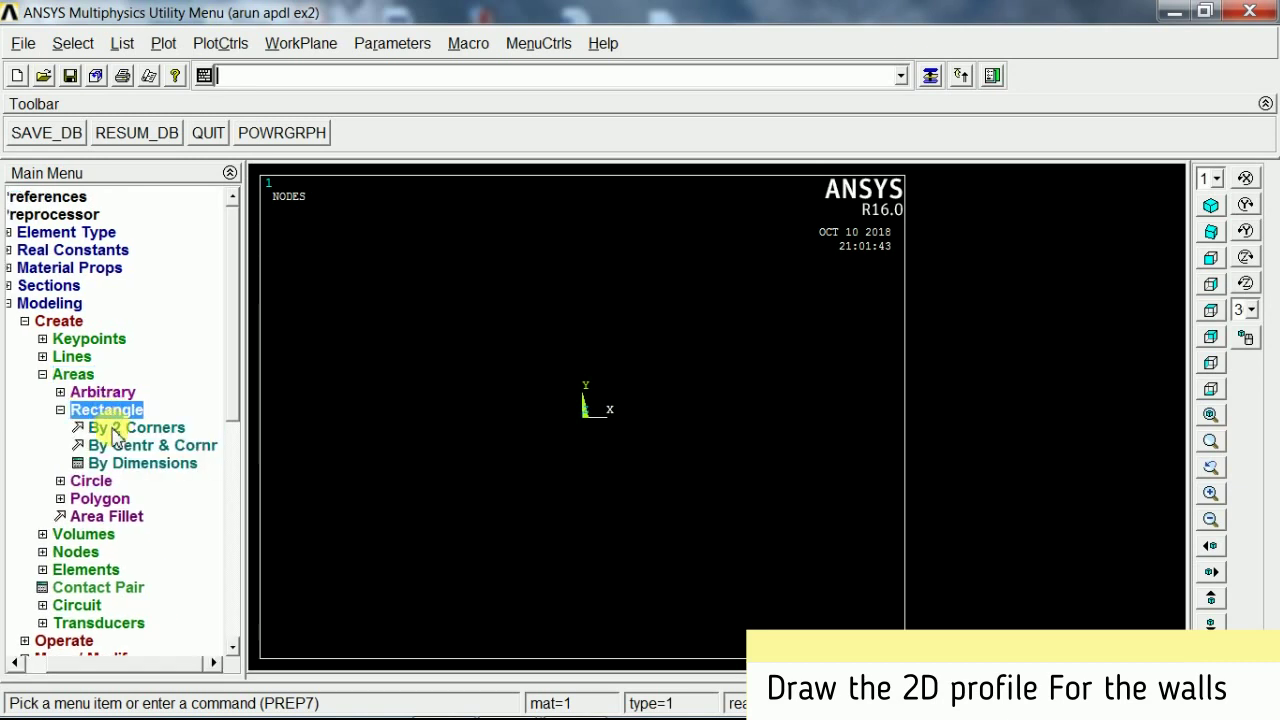
click(114, 430)
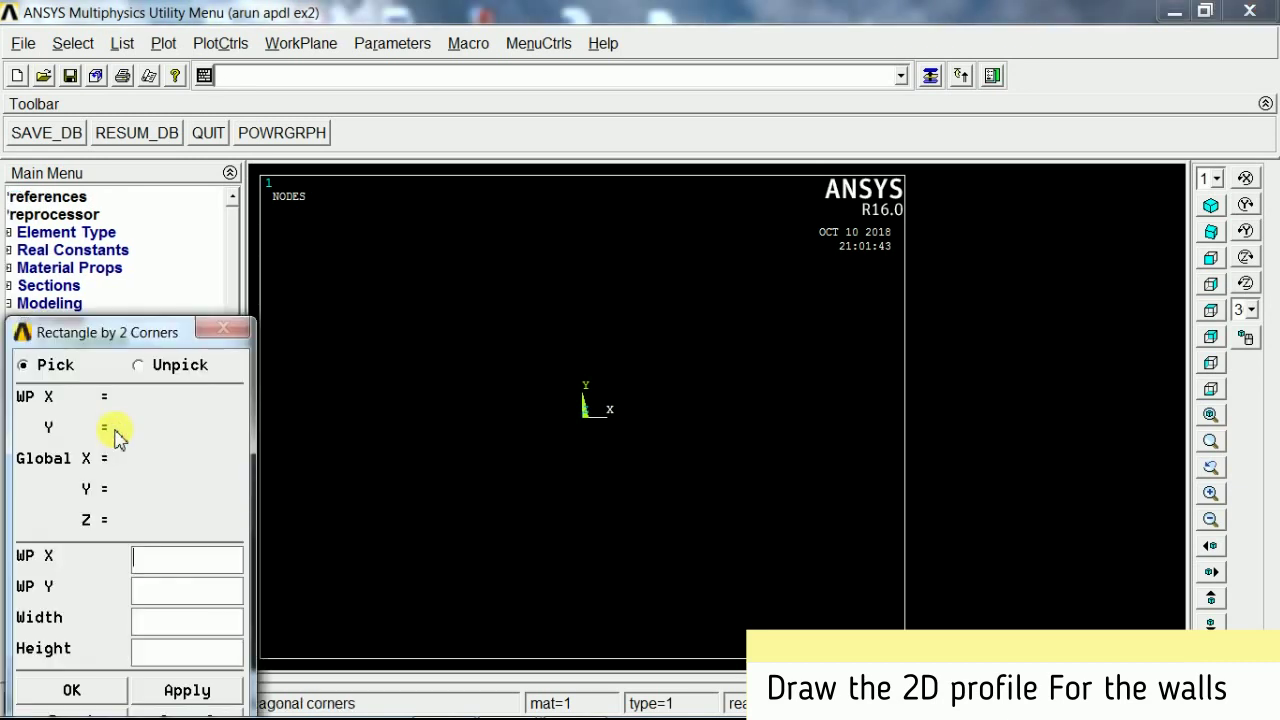
drag(128, 333, 147, 154)
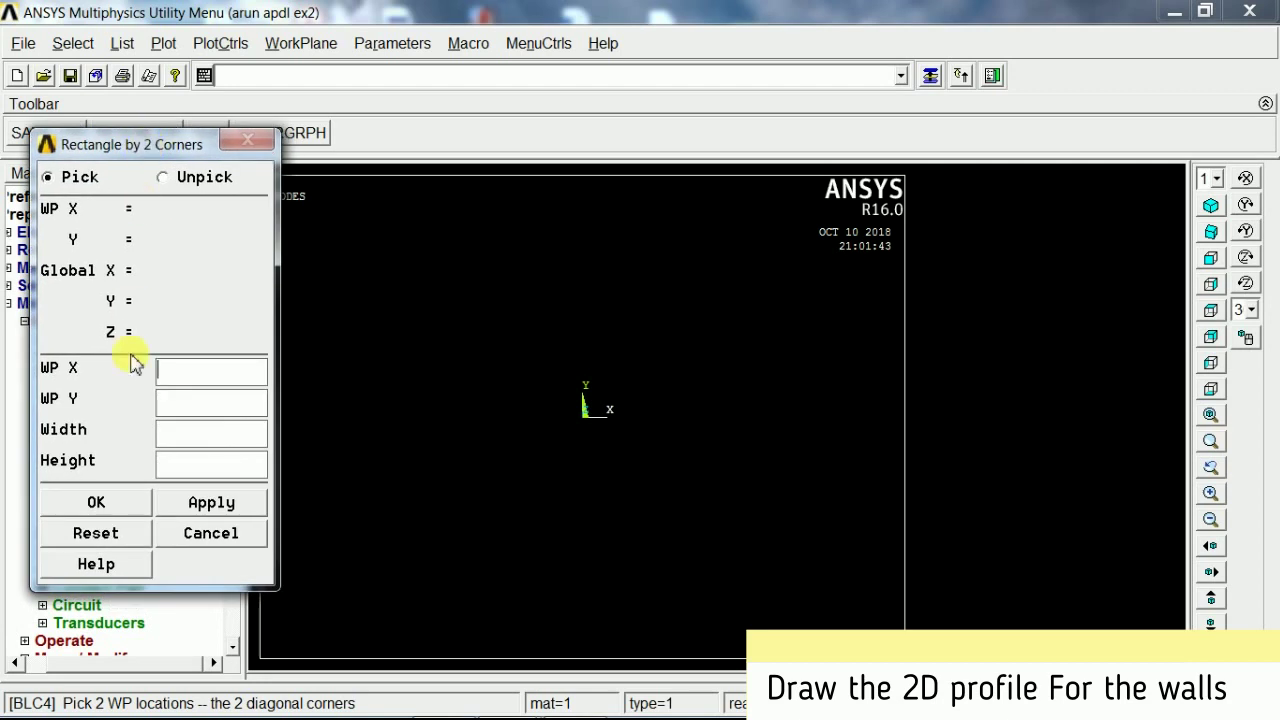
click(170, 372)
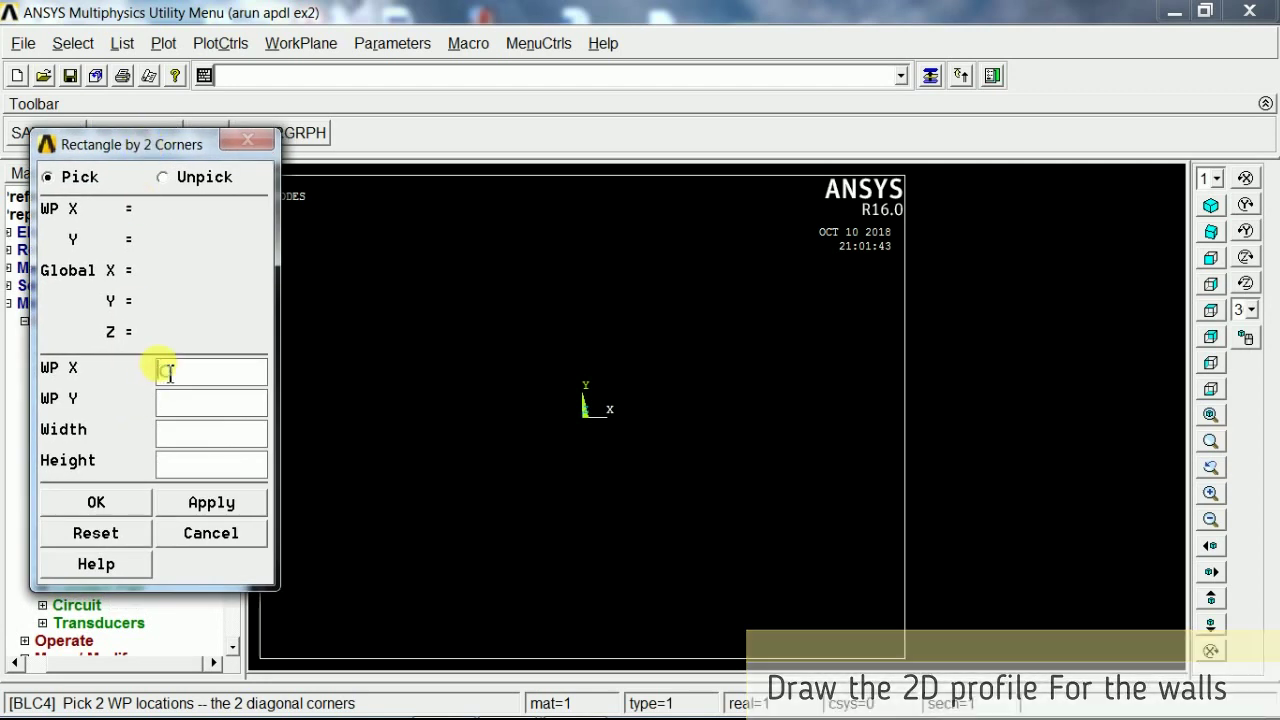
click(172, 436)
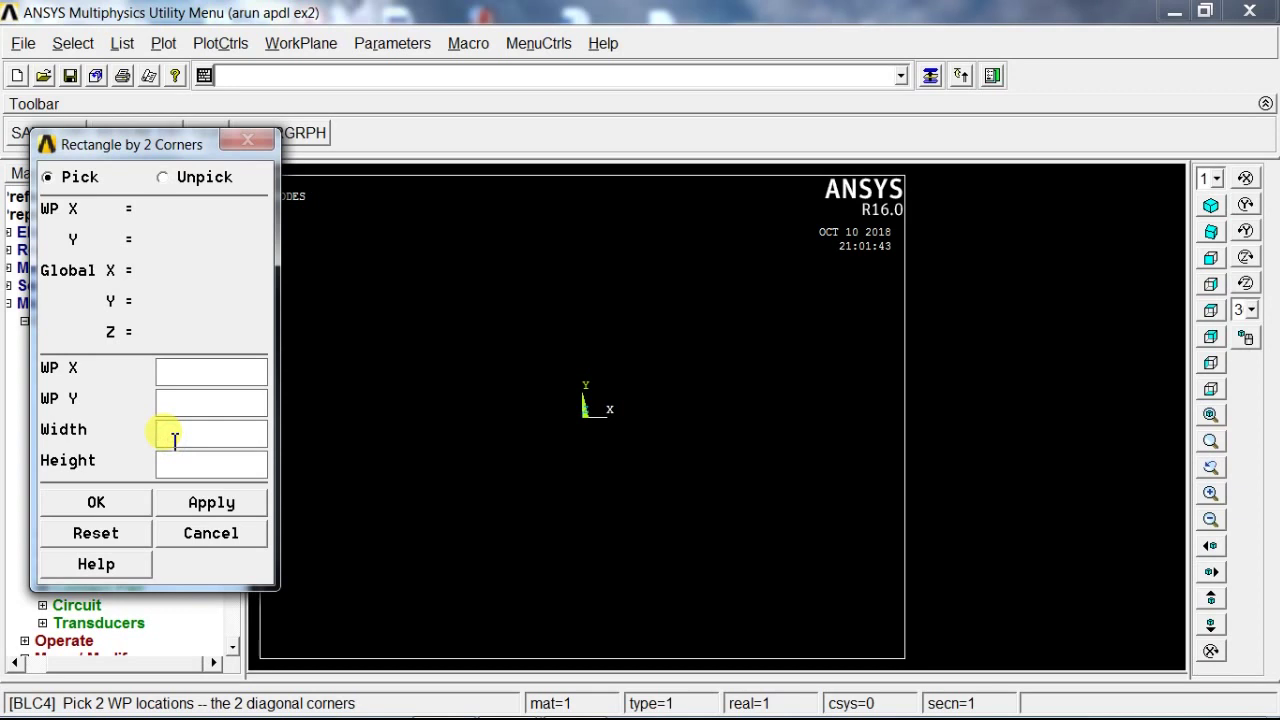
text(20)
click(175, 460)
text(50)
click(208, 505)
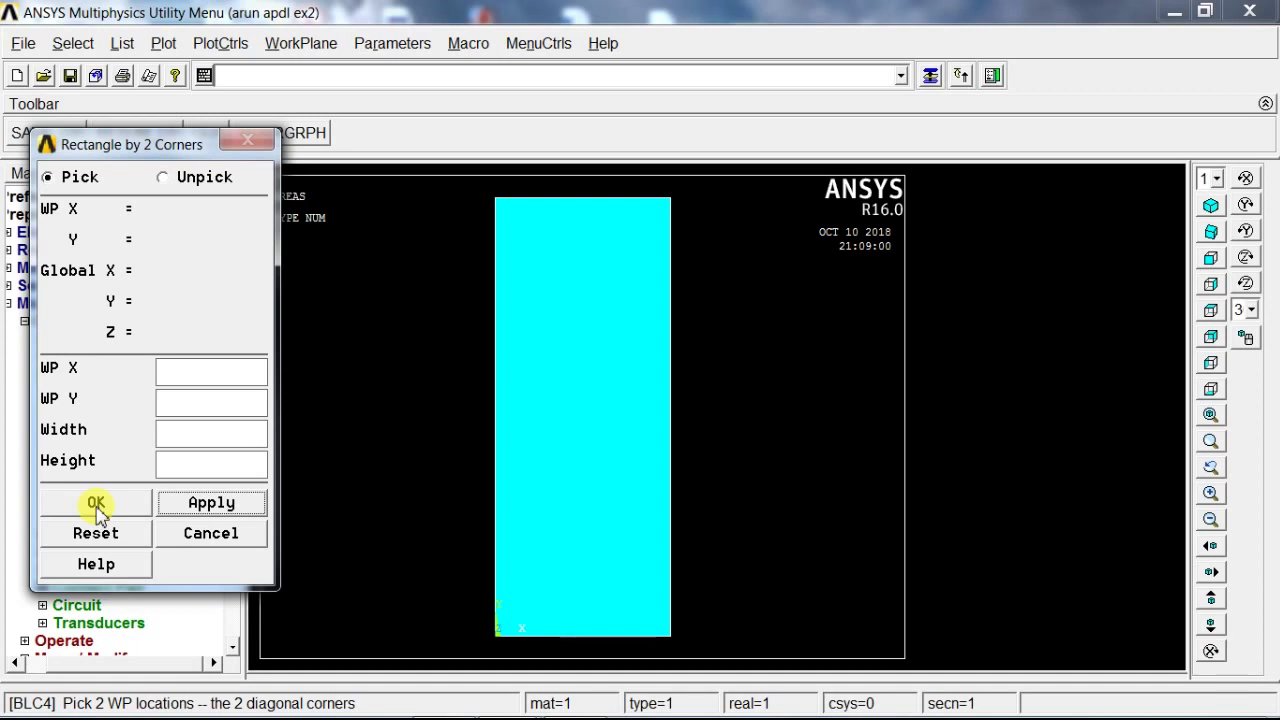
Add the second wall's rectangle at WP X 20 with width 10 and height 50
click(178, 430)
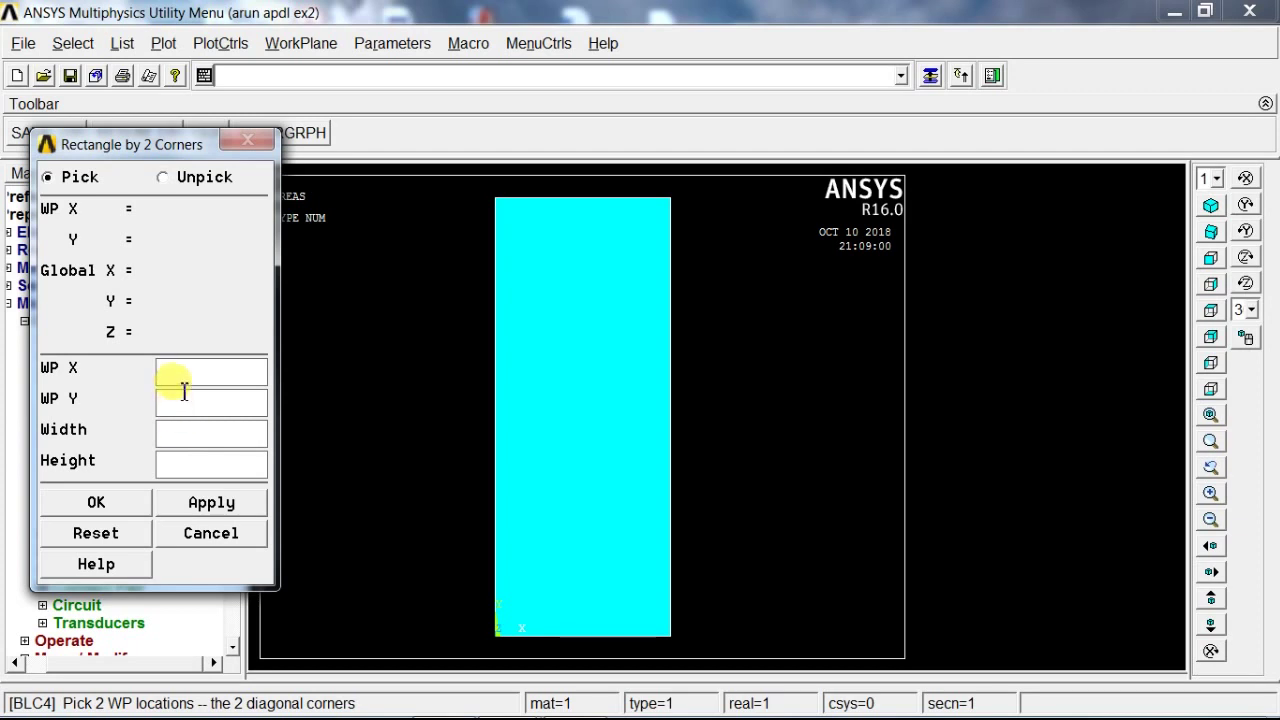
text(20)
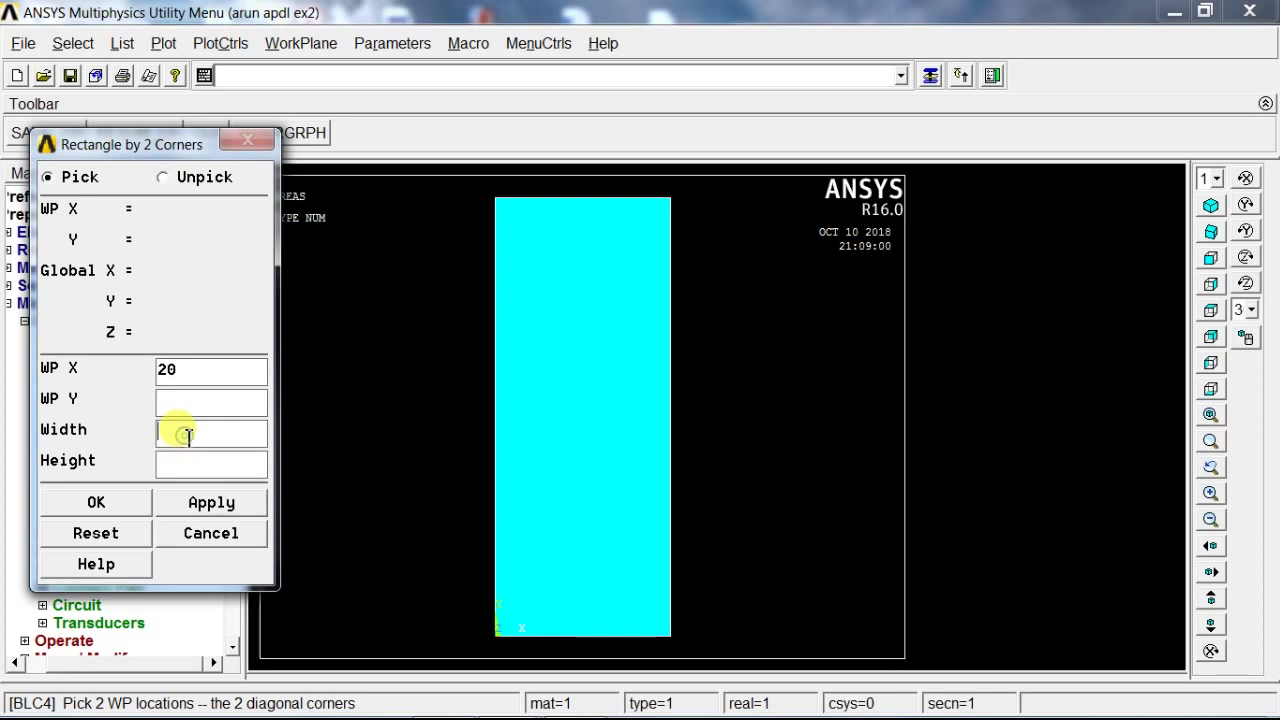
text(10)
click(193, 467)
text(50)
click(193, 504)
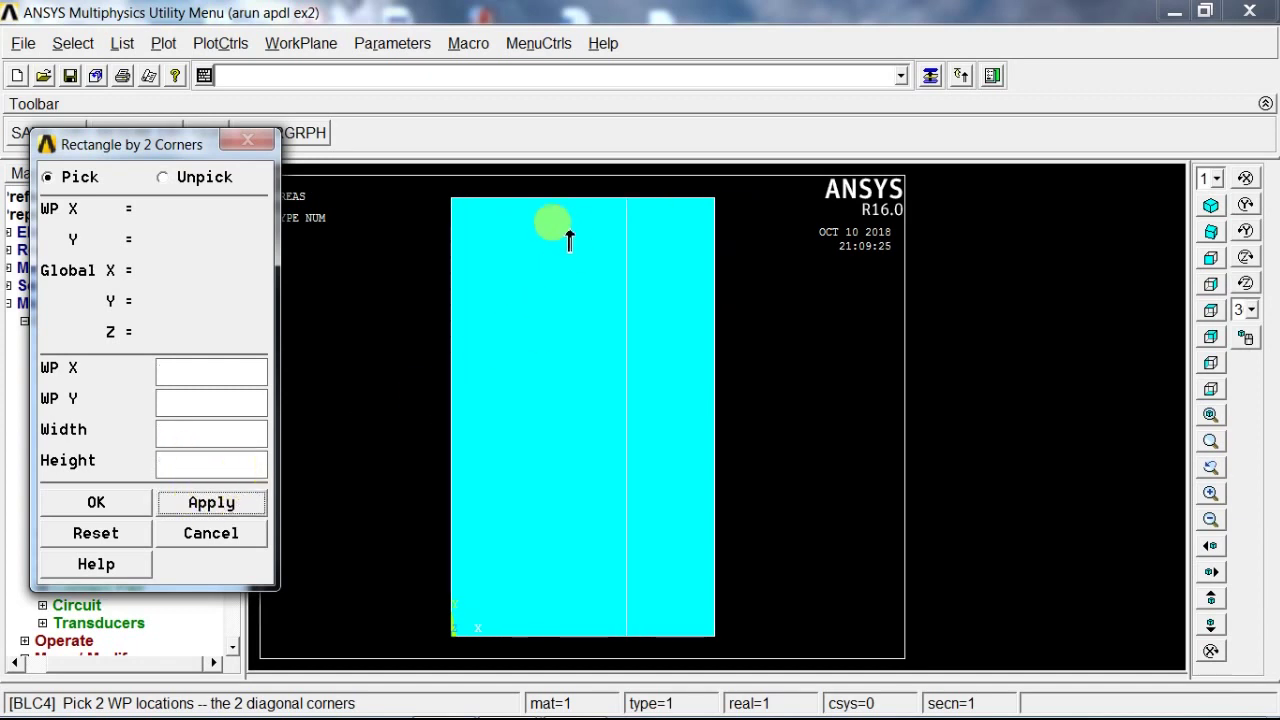
Add the third wall's rectangle at WP X 30 with width 10 and height 50, and finish creating rectangles
click(180, 370)
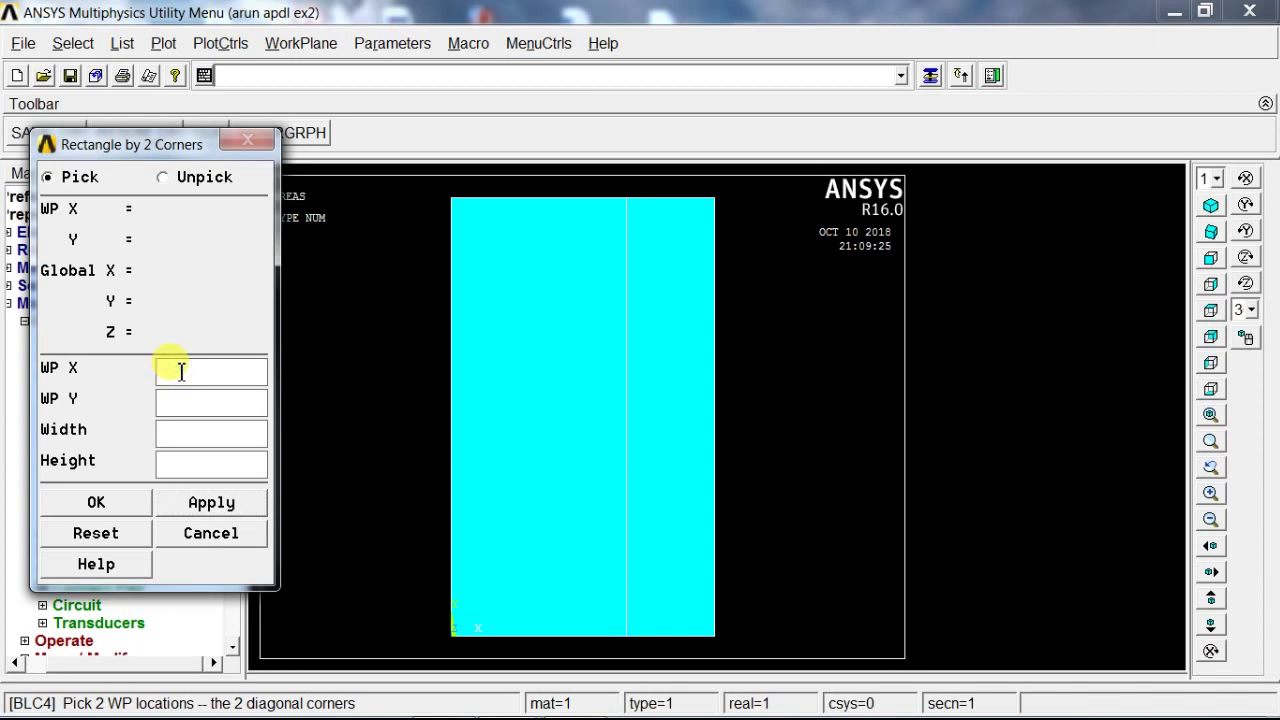
text(40)
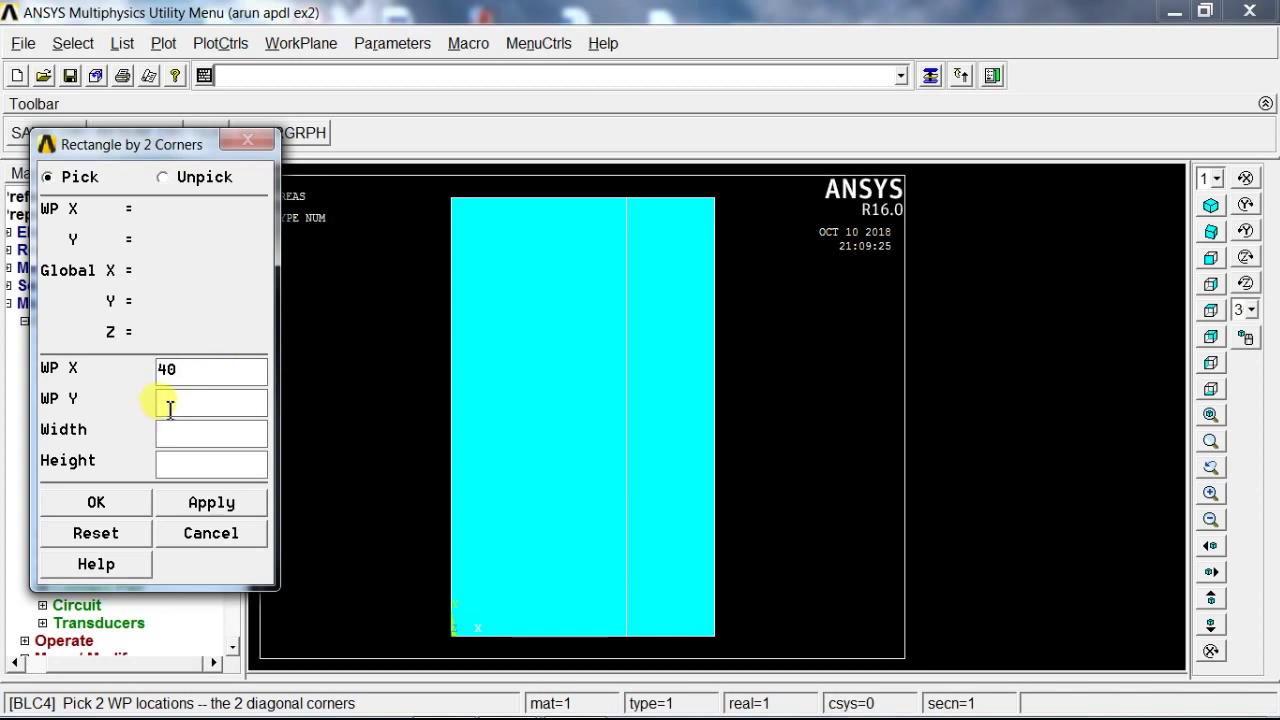
text(30)
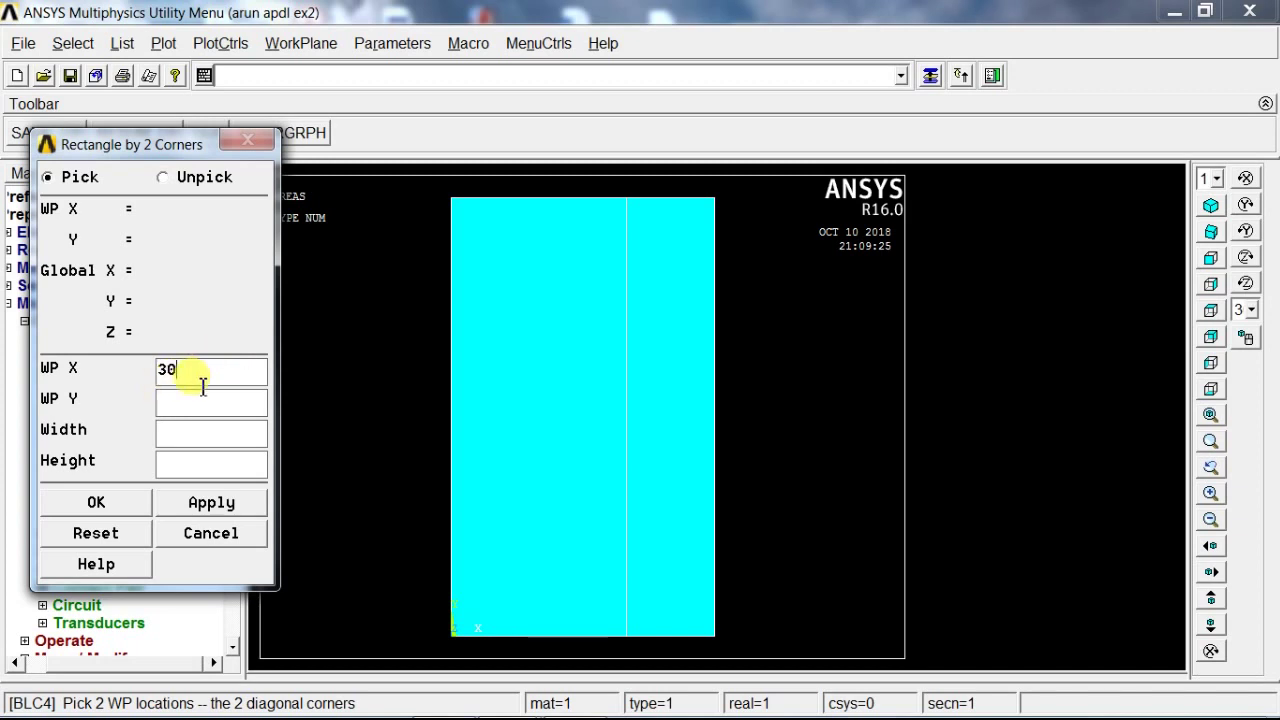
text(10)
click(183, 461)
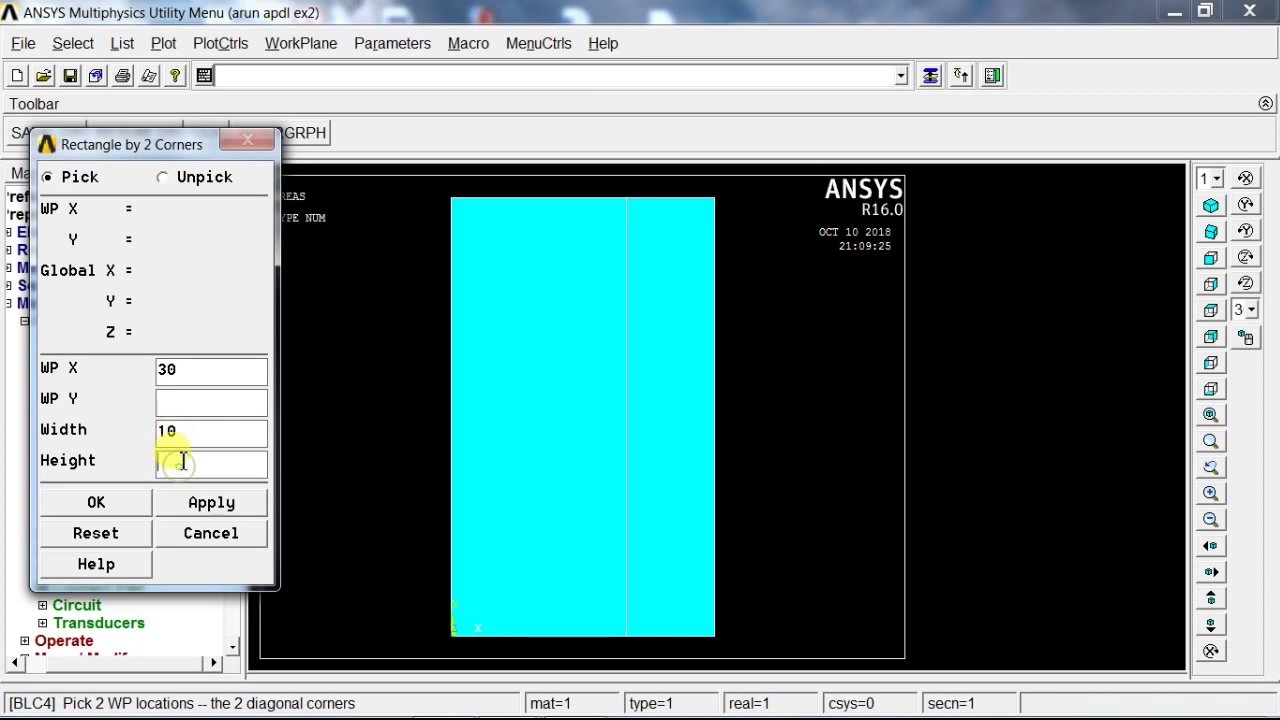
text(50)
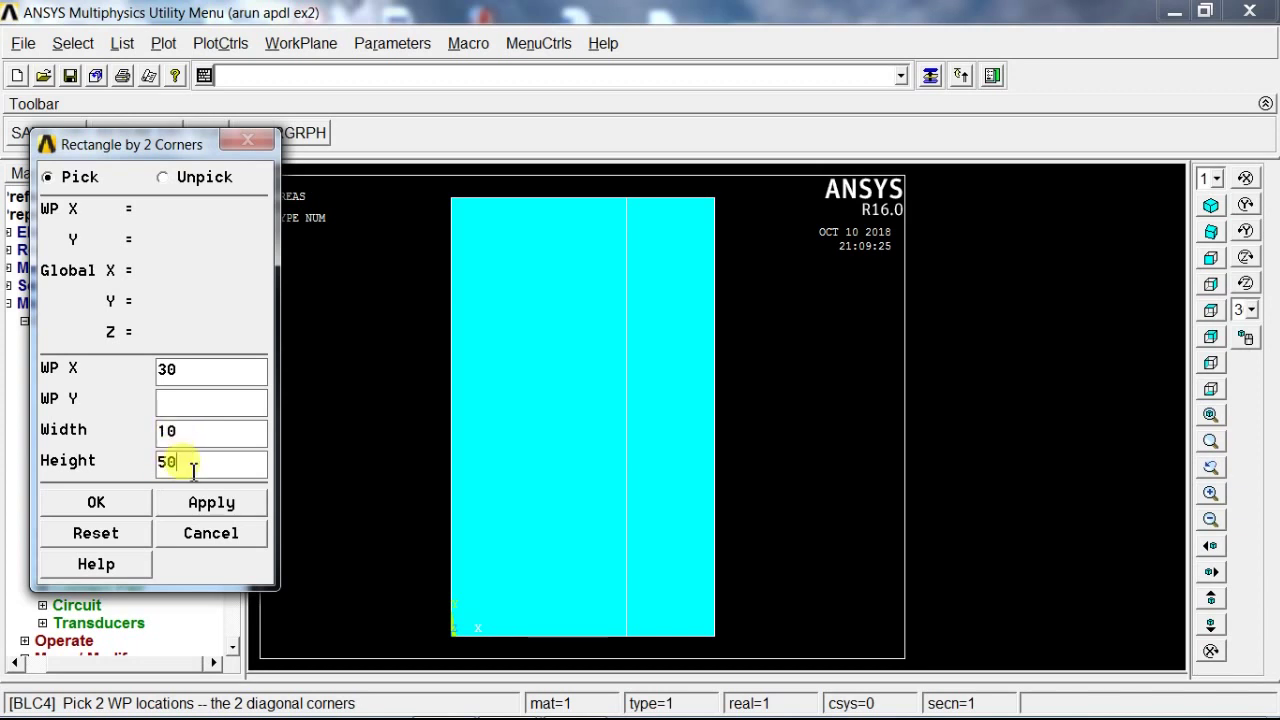
click(100, 503)
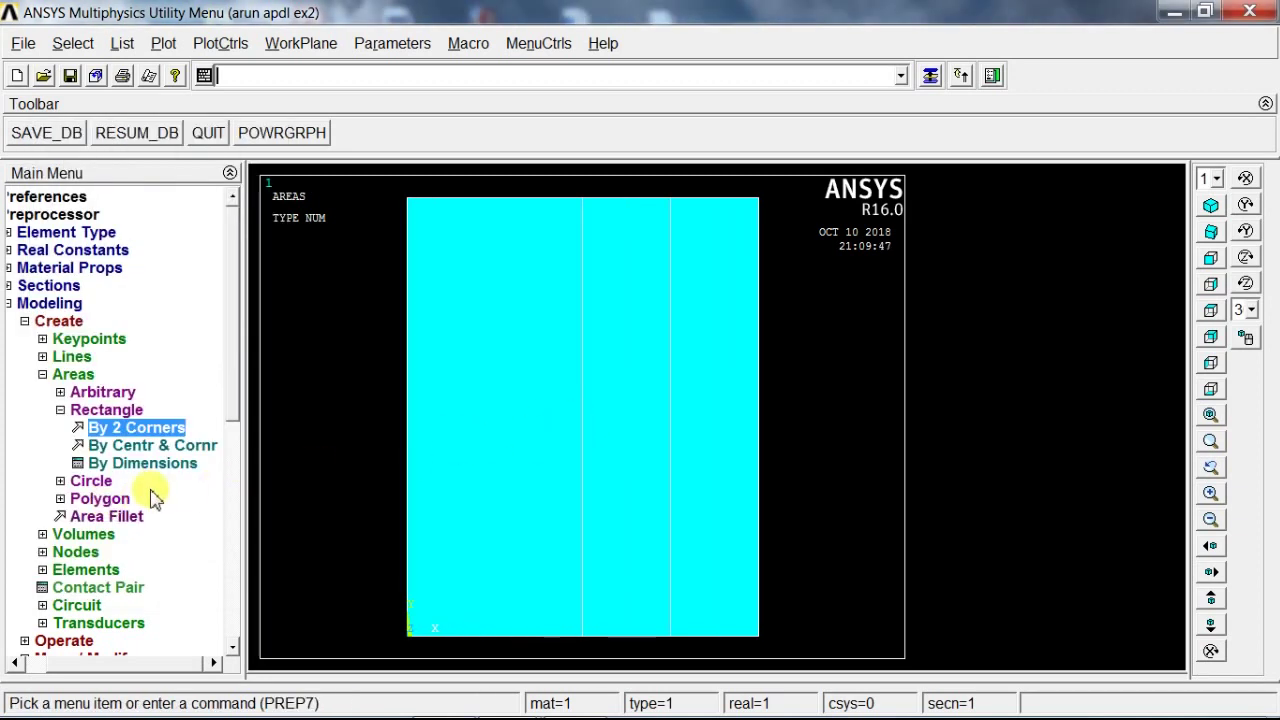
Glue the three wall areas together with the Boolean Glue operation
click(60, 410)
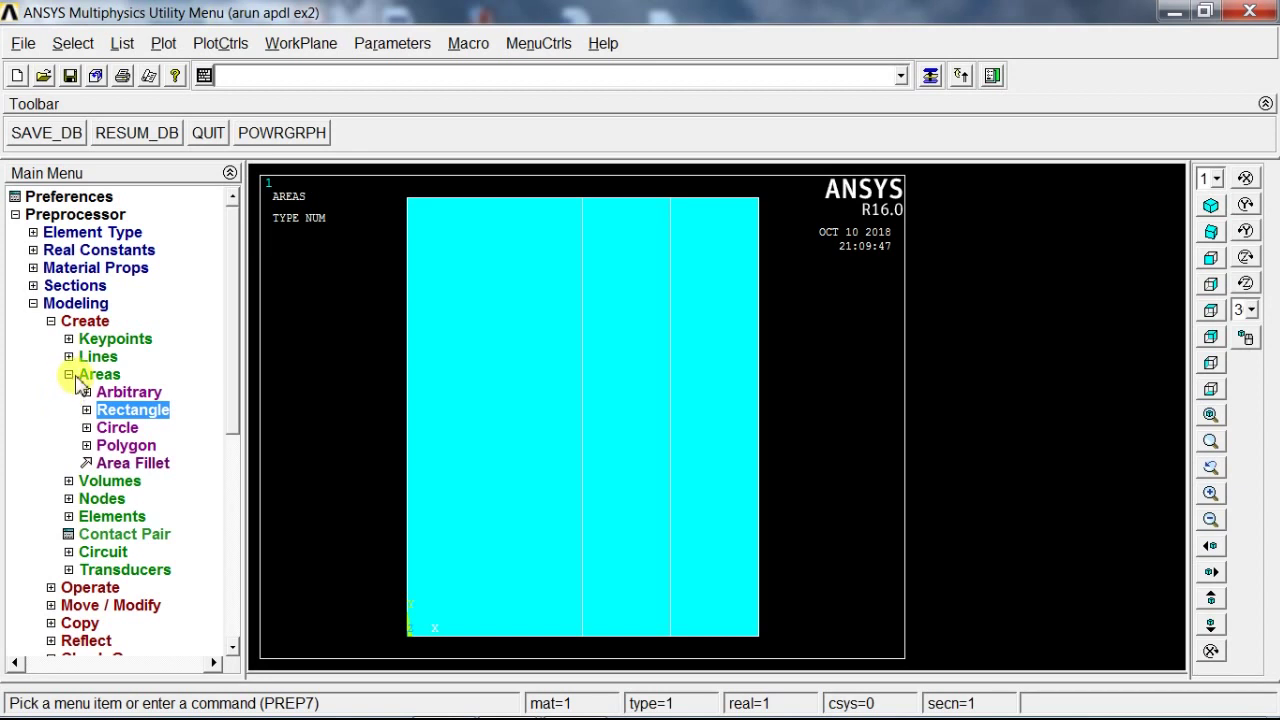
click(68, 374)
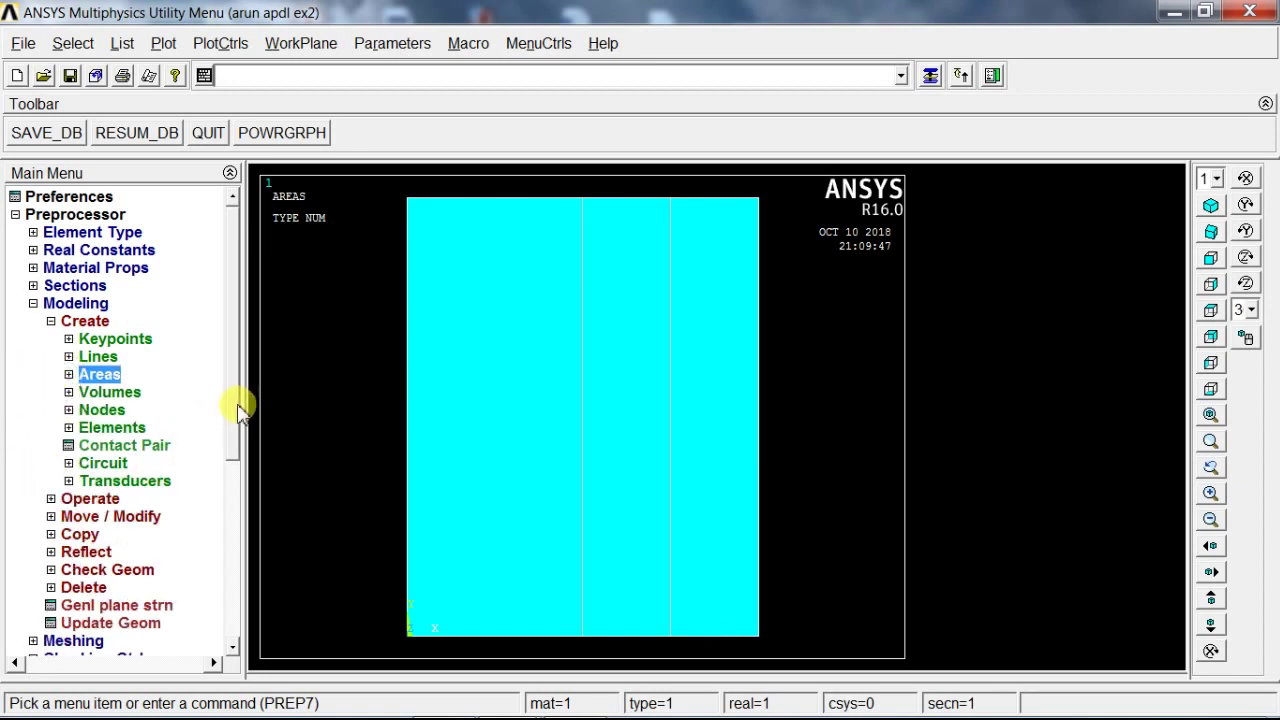
scroll(222, 440, down, 3)
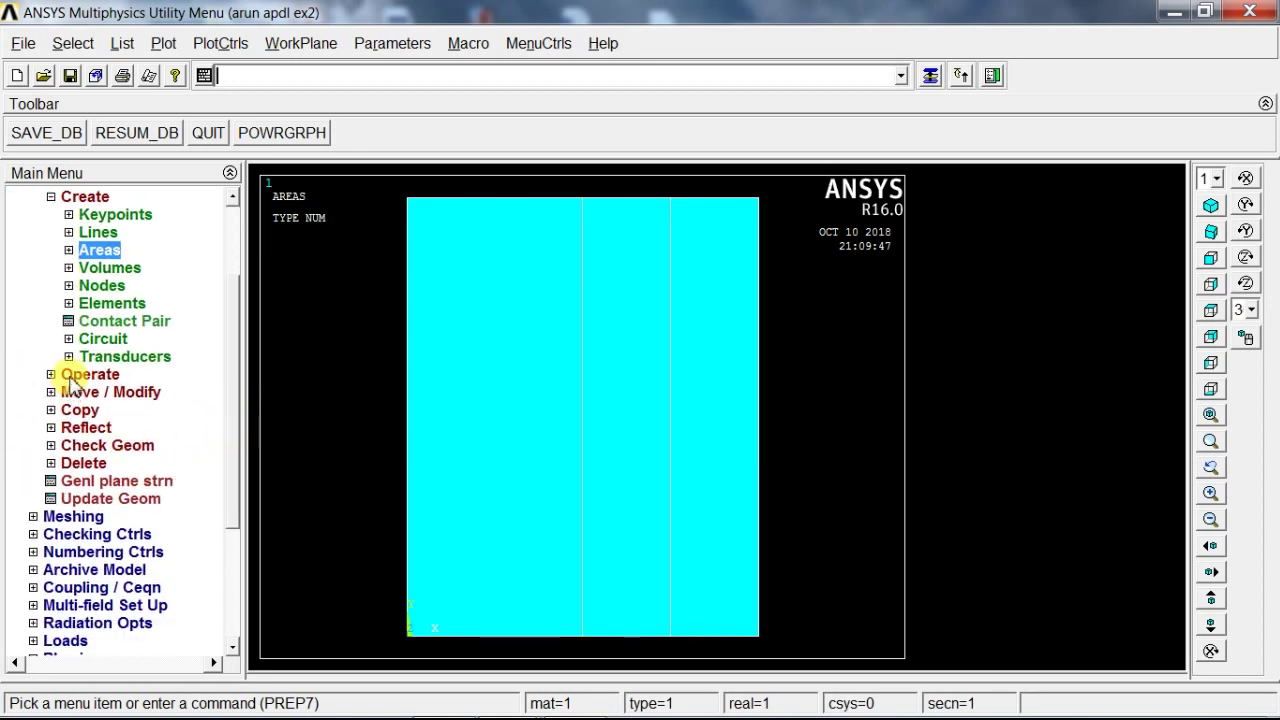
click(53, 378)
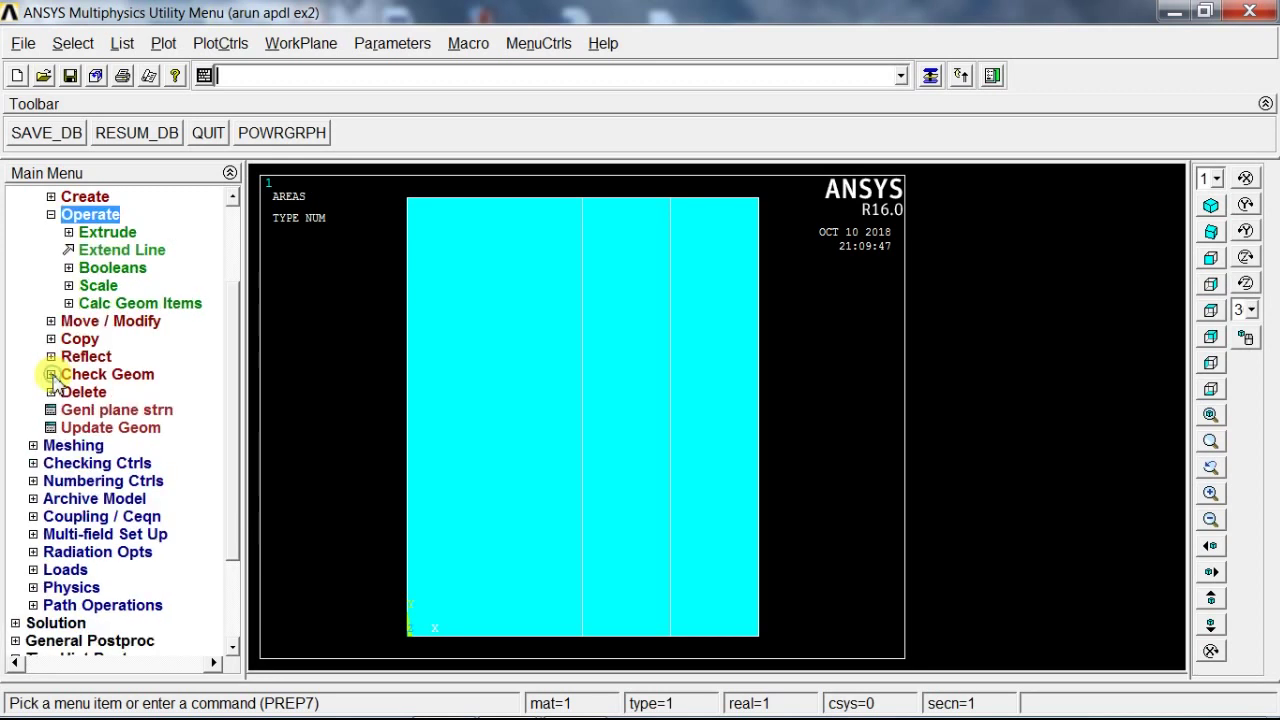
click(110, 270)
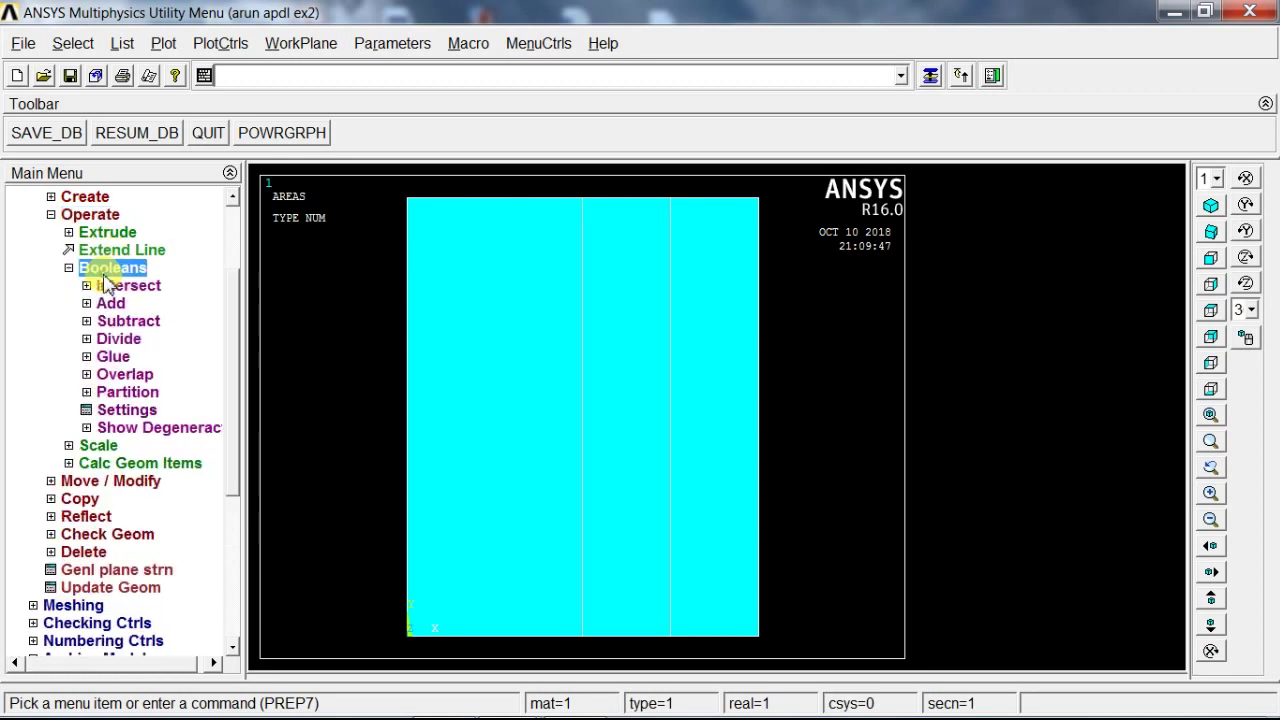
click(104, 358)
click(120, 394)
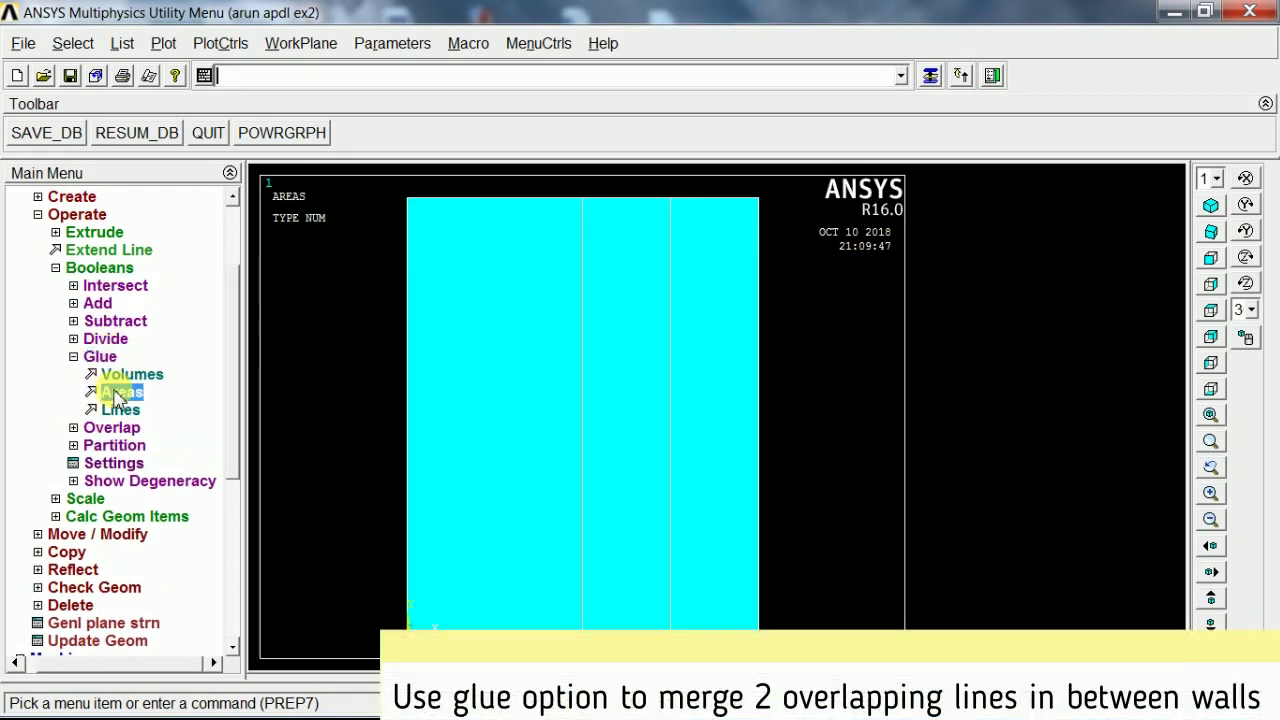
drag(129, 336, 147, 207)
click(491, 420)
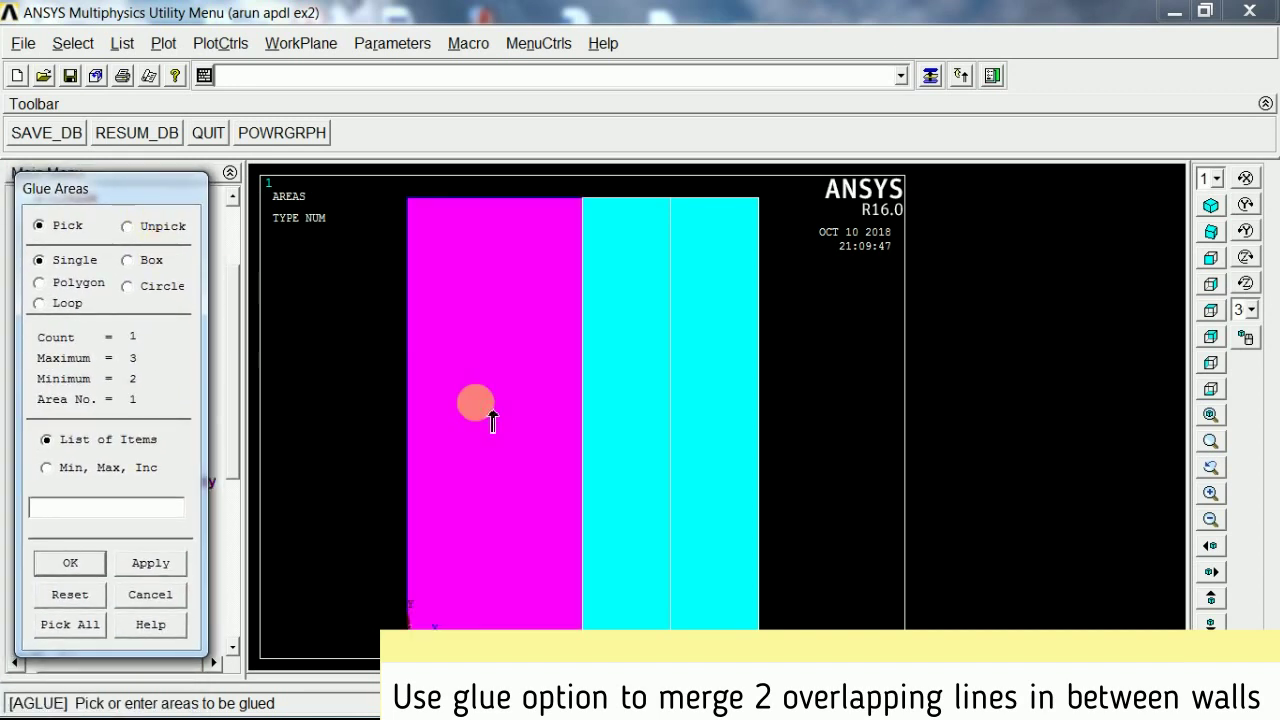
click(622, 415)
click(700, 415)
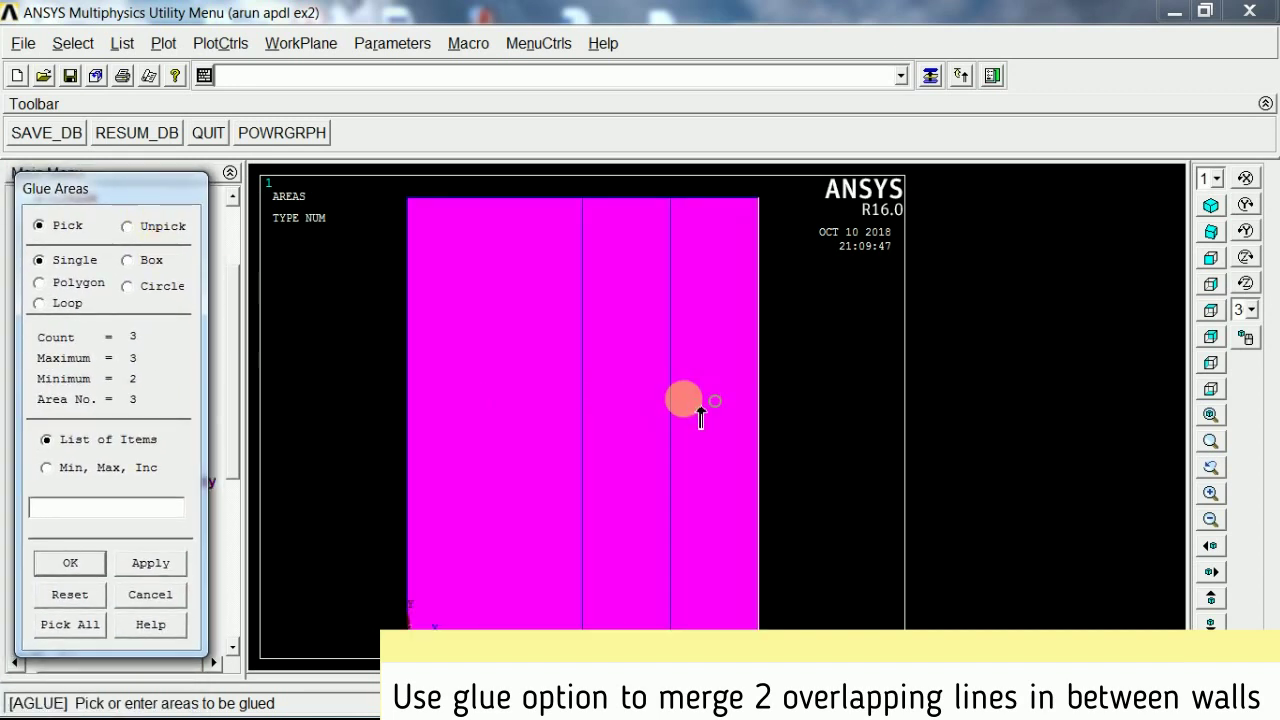
click(72, 563)
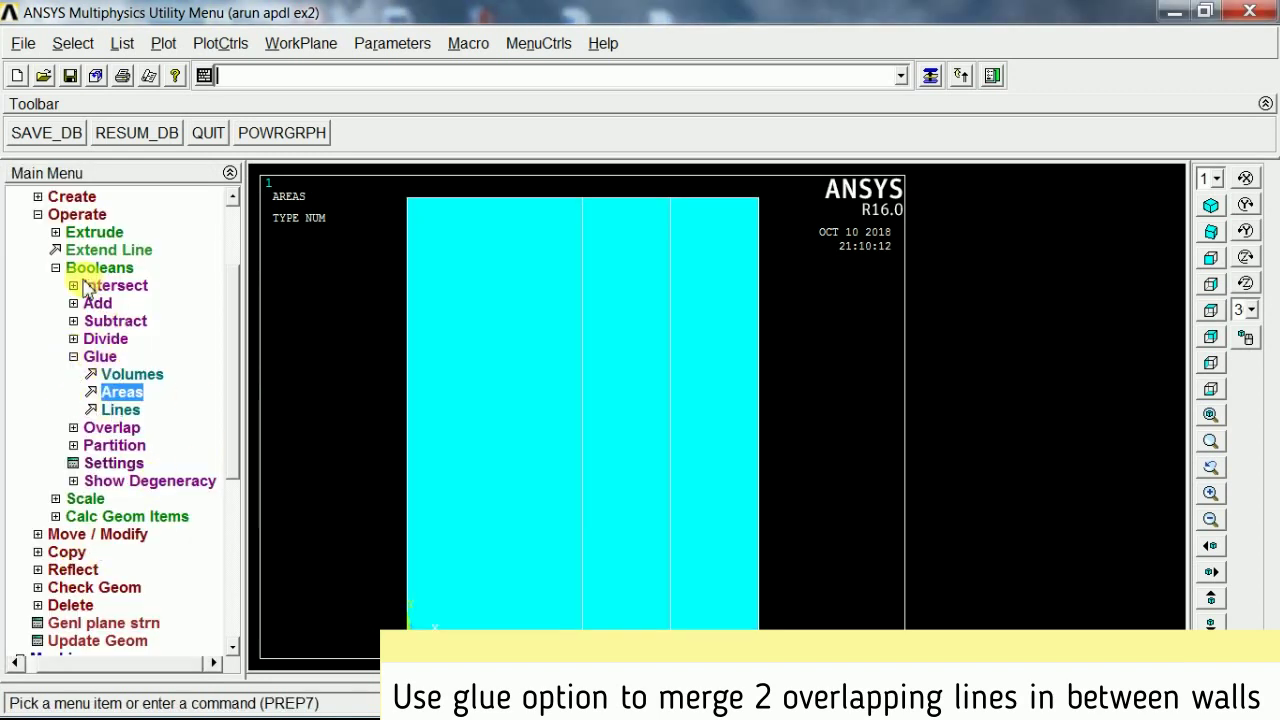
click(73, 357)
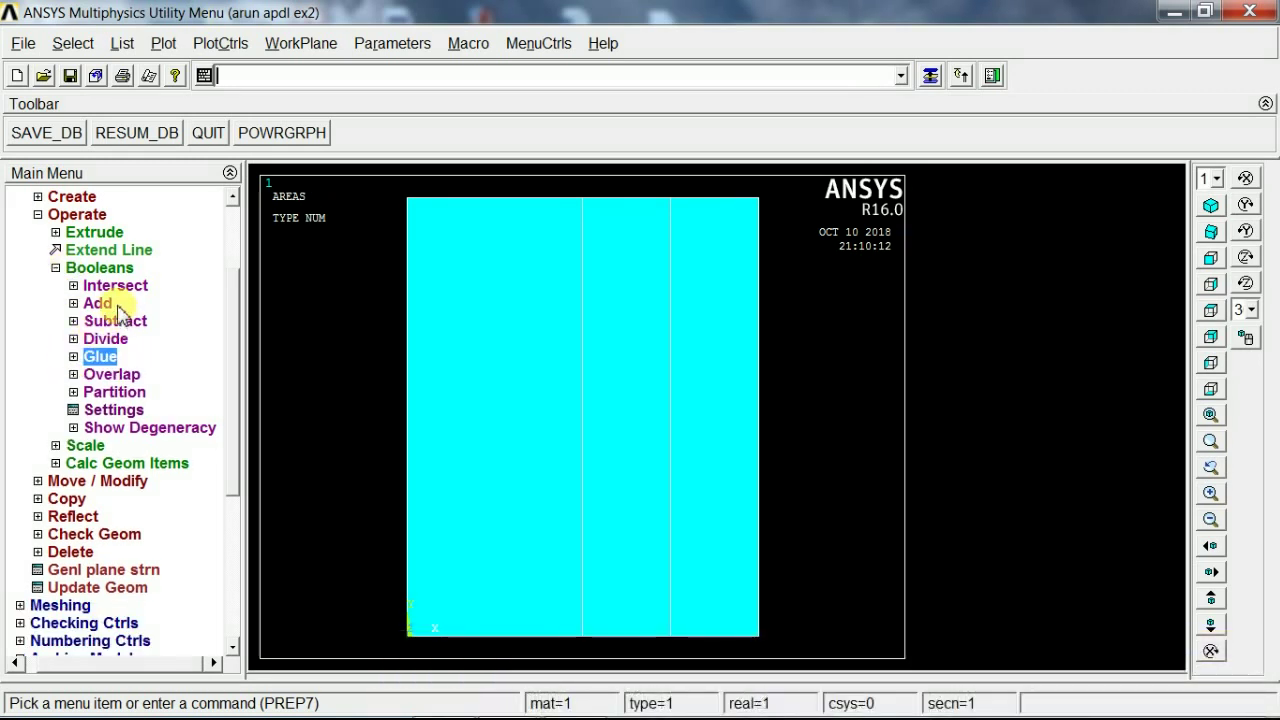
click(56, 268)
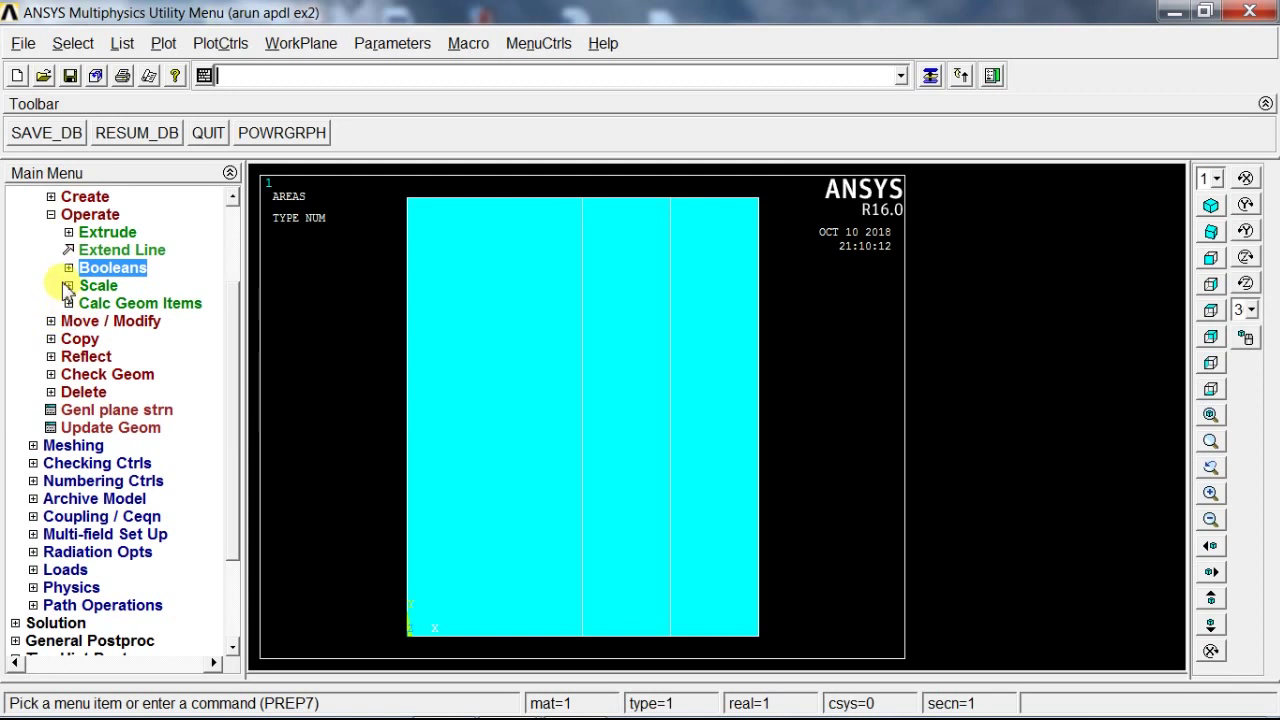
click(52, 215)
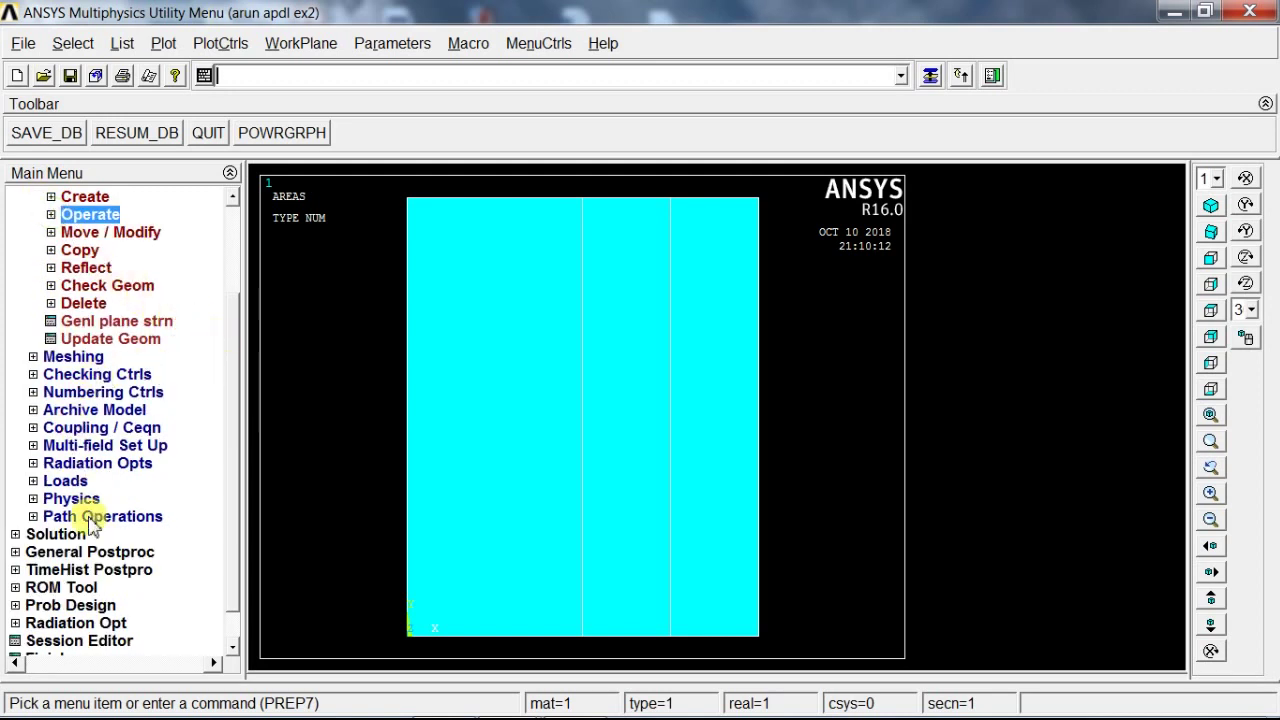
drag(228, 404, 223, 289)
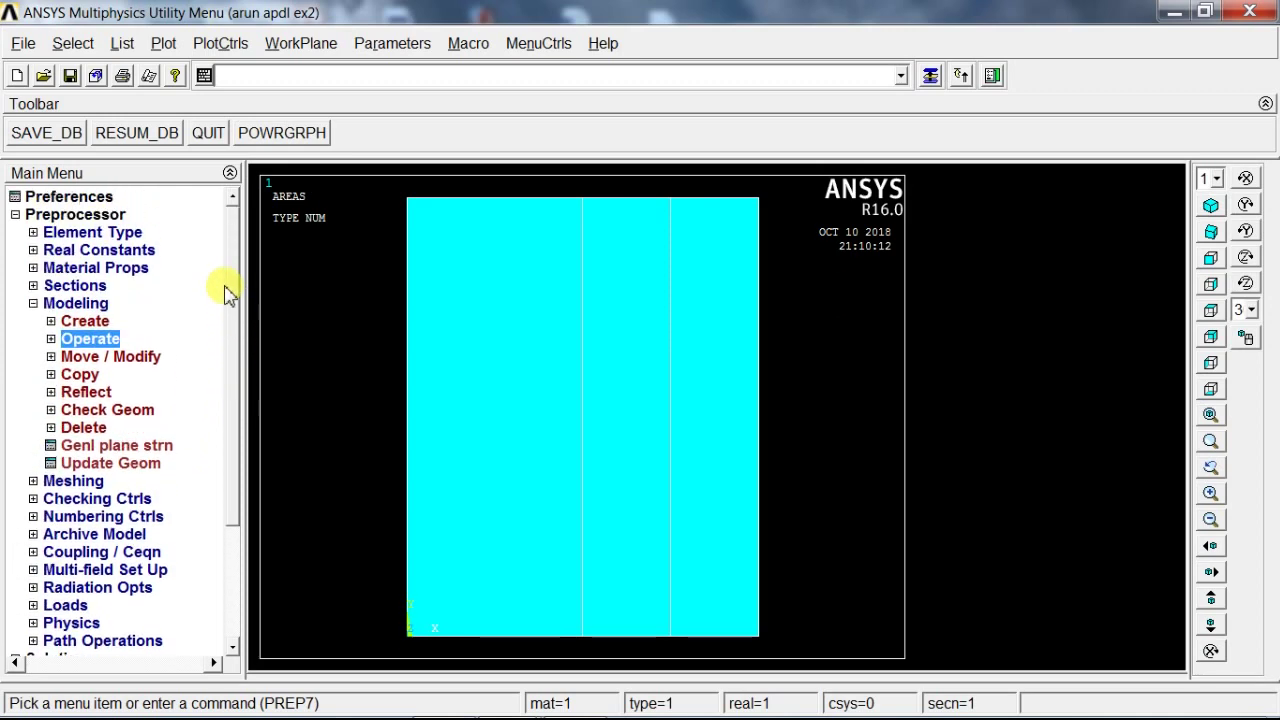
click(38, 305)
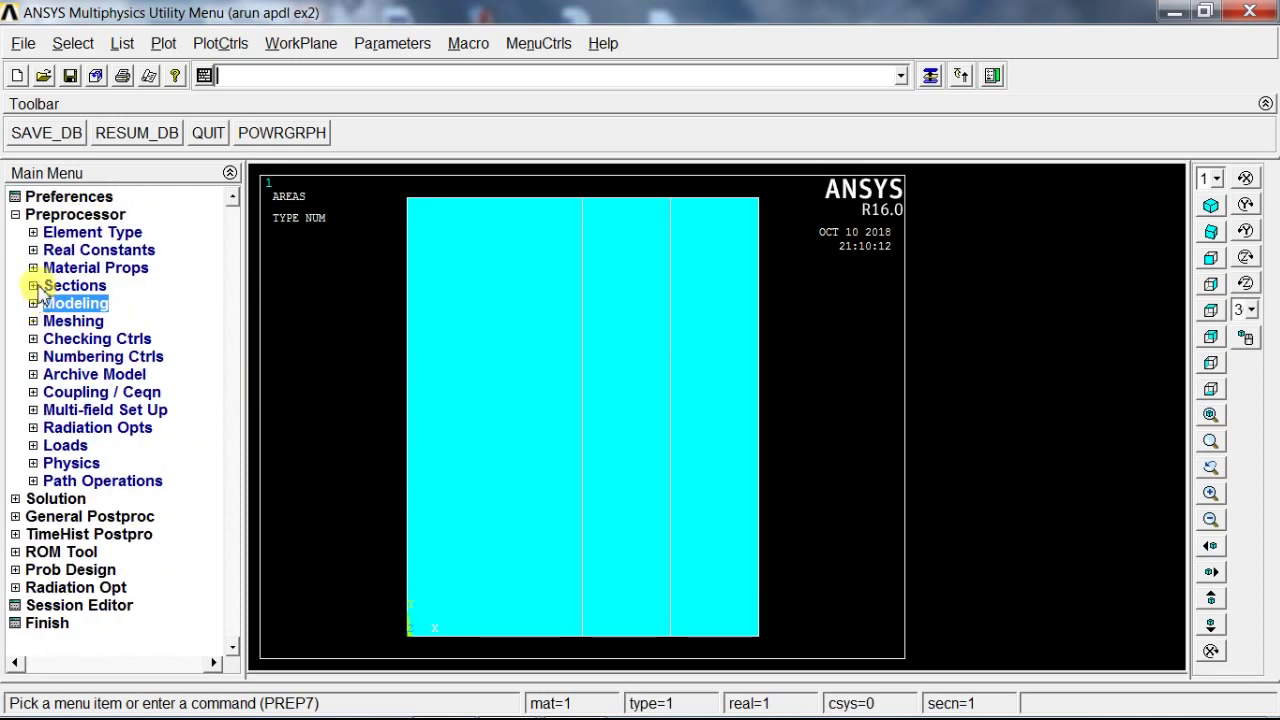
Define an isotropic thermal conductivity KXX of 1.25 for material model 1
click(34, 268)
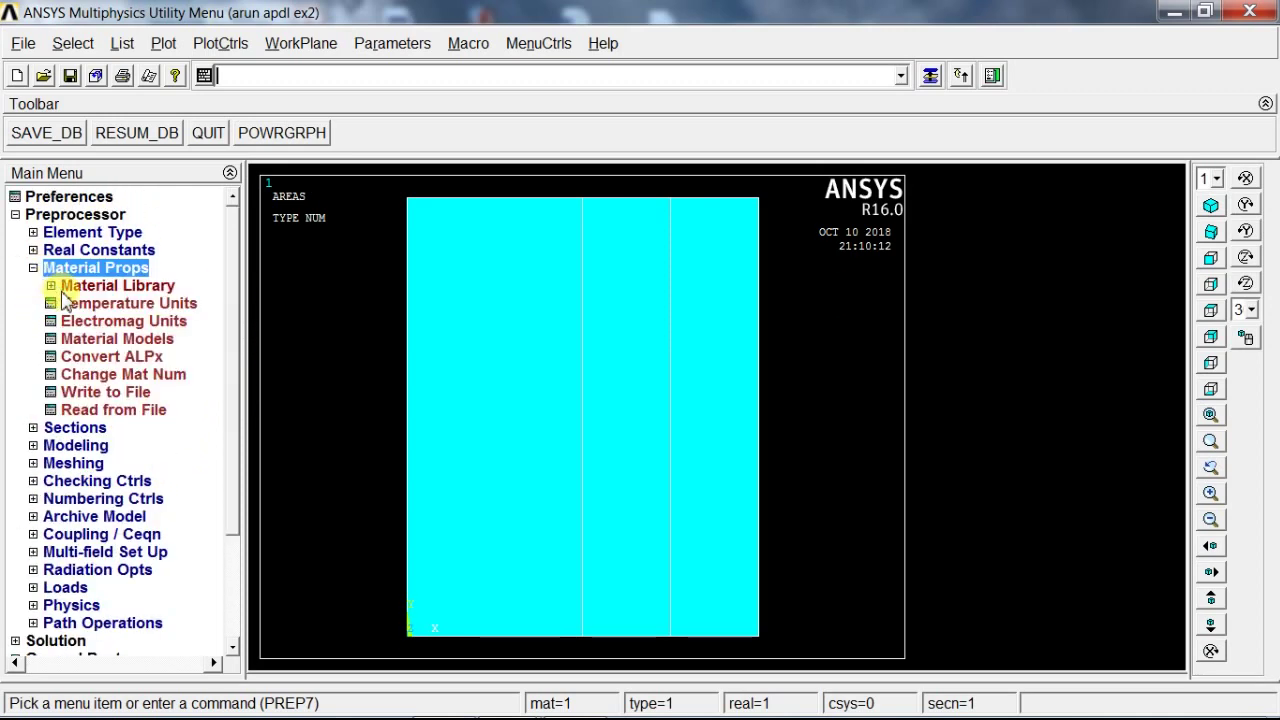
click(55, 341)
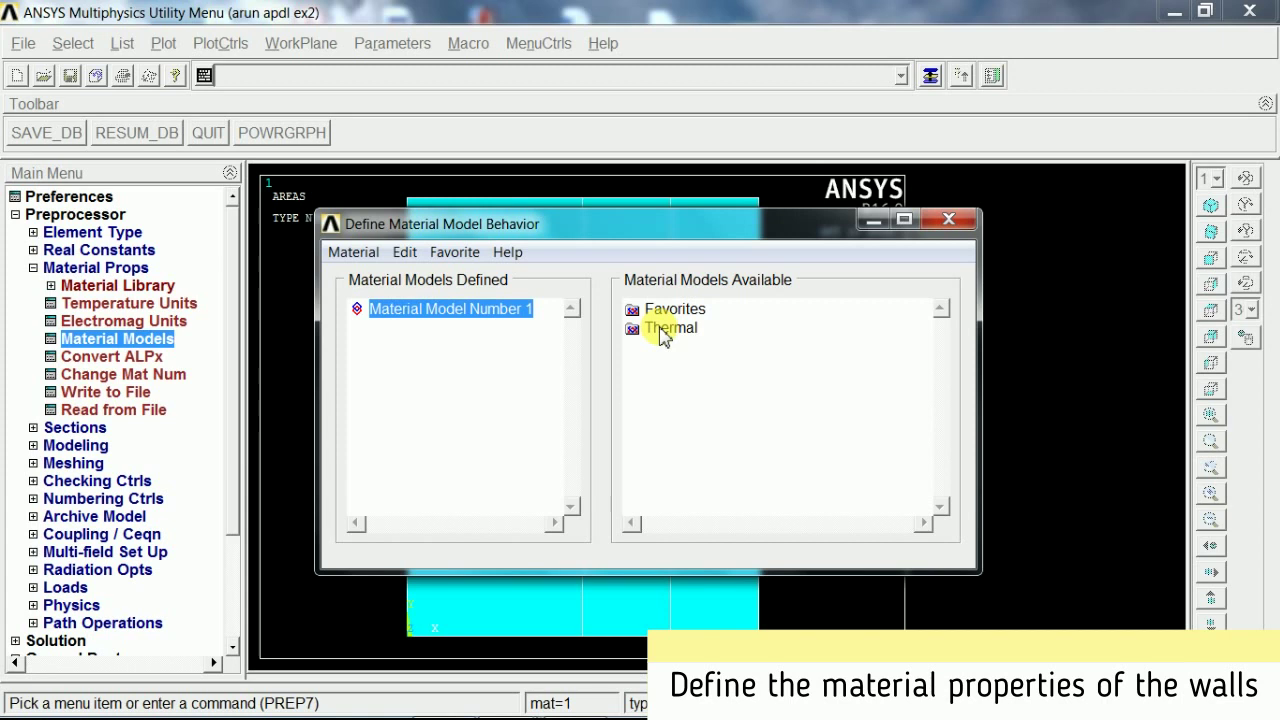
double_click(660, 330)
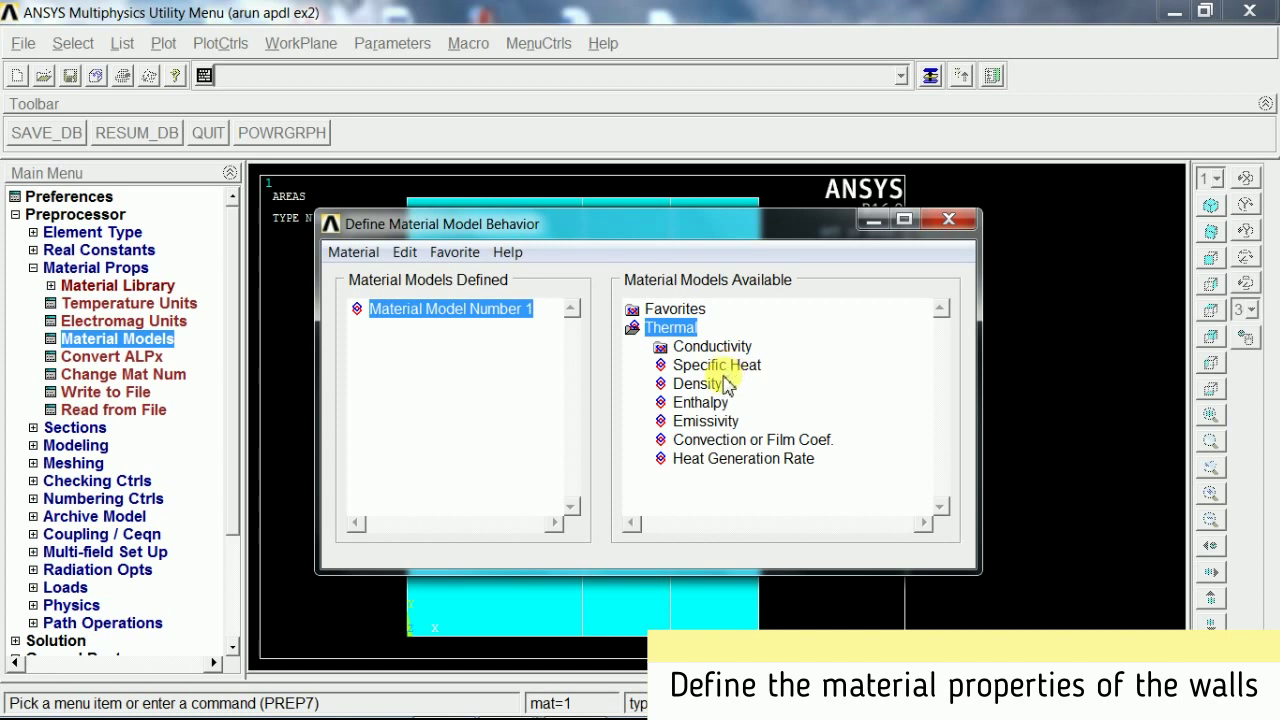
double_click(705, 346)
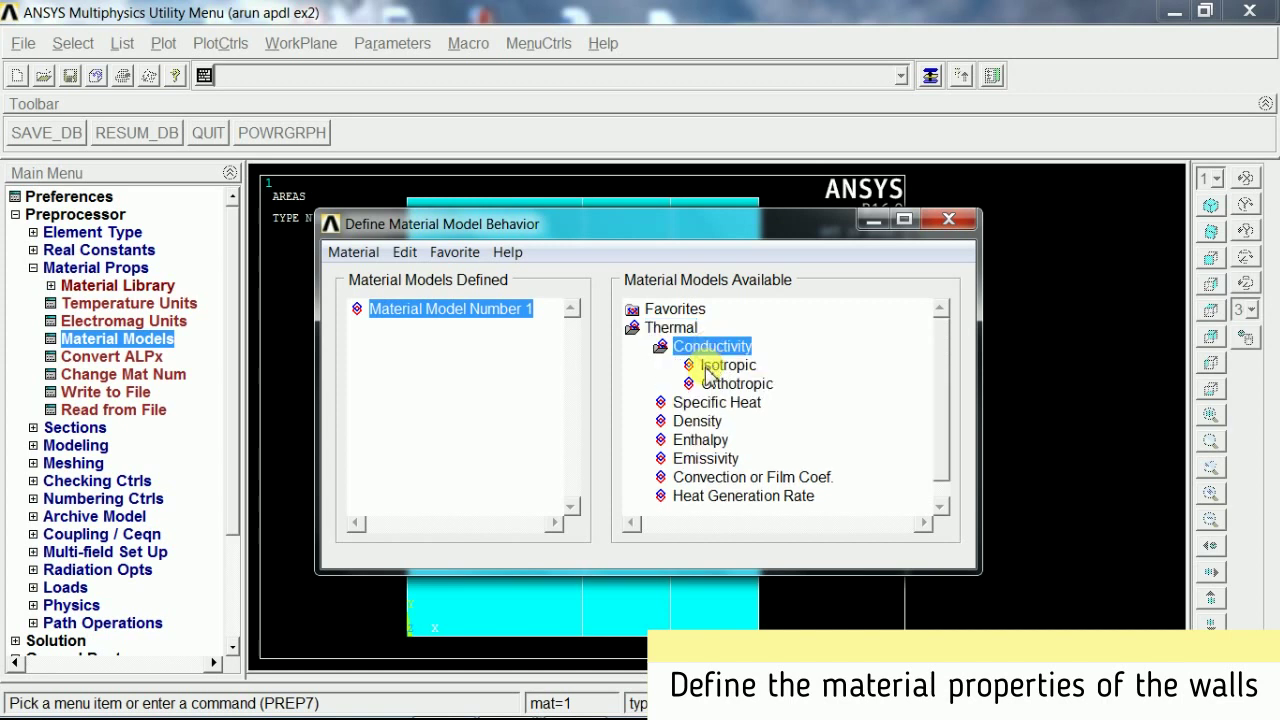
double_click(712, 366)
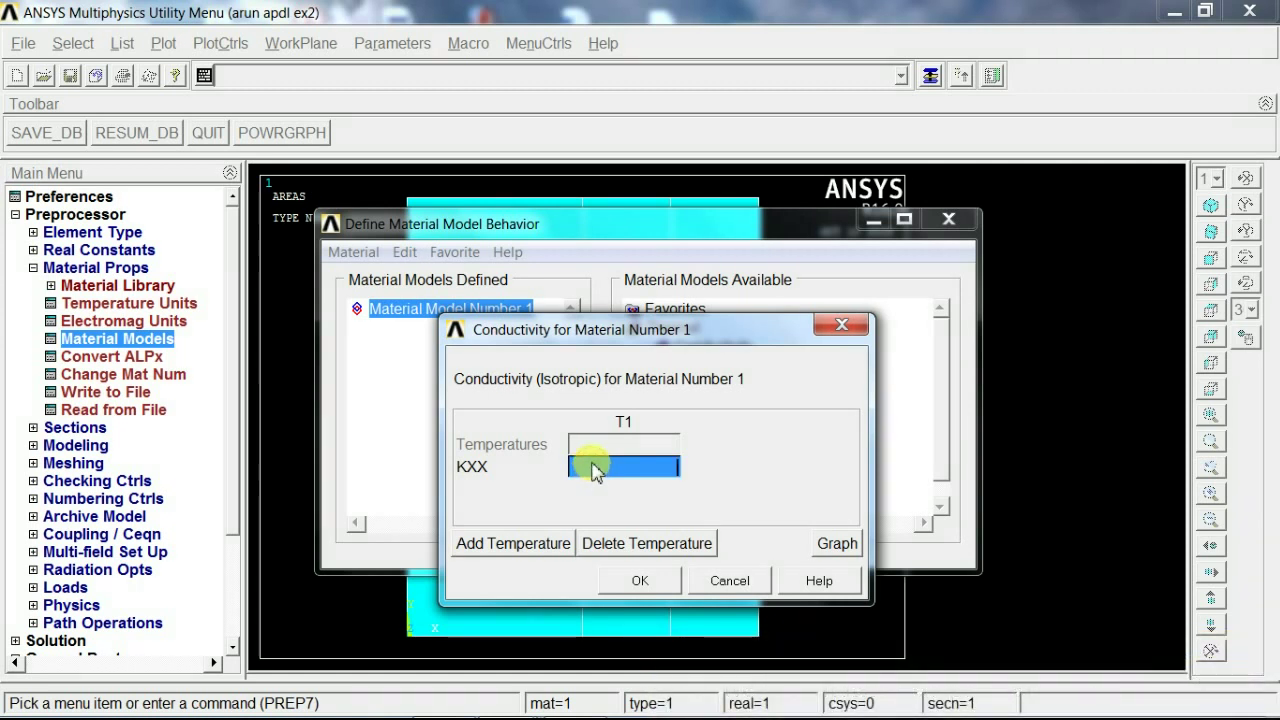
text(1)
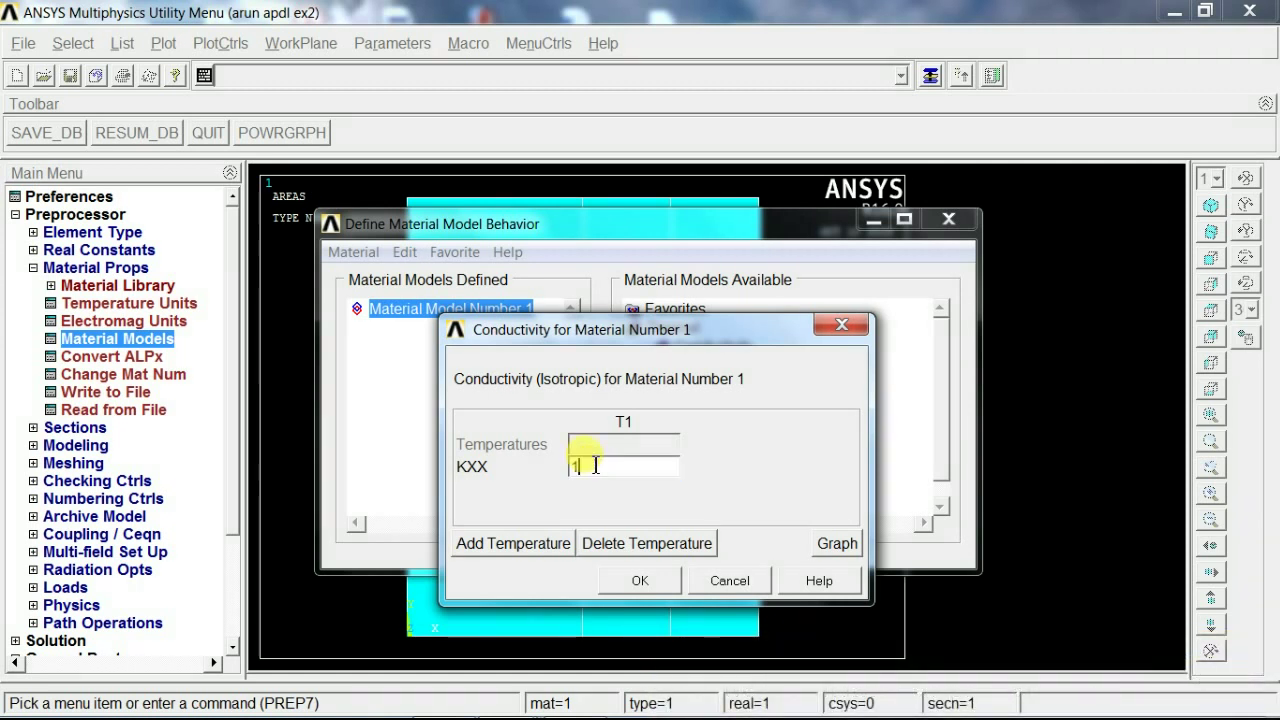
text(.25)
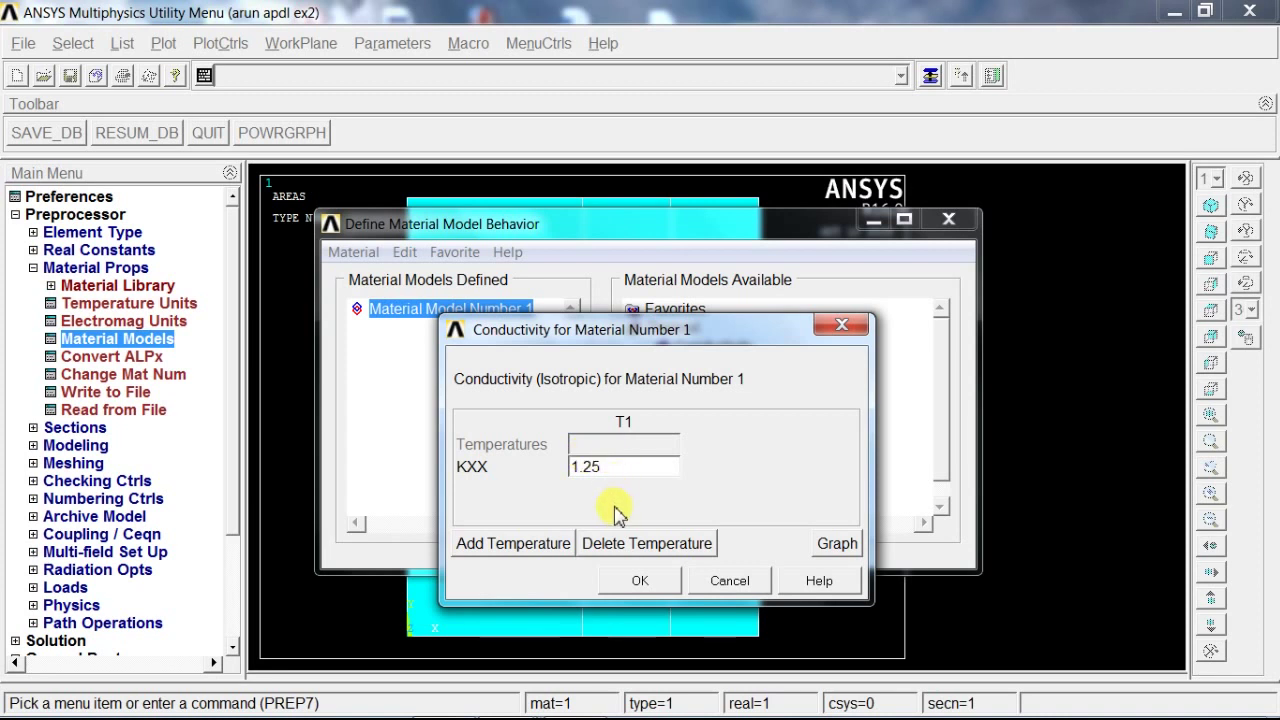
click(641, 581)
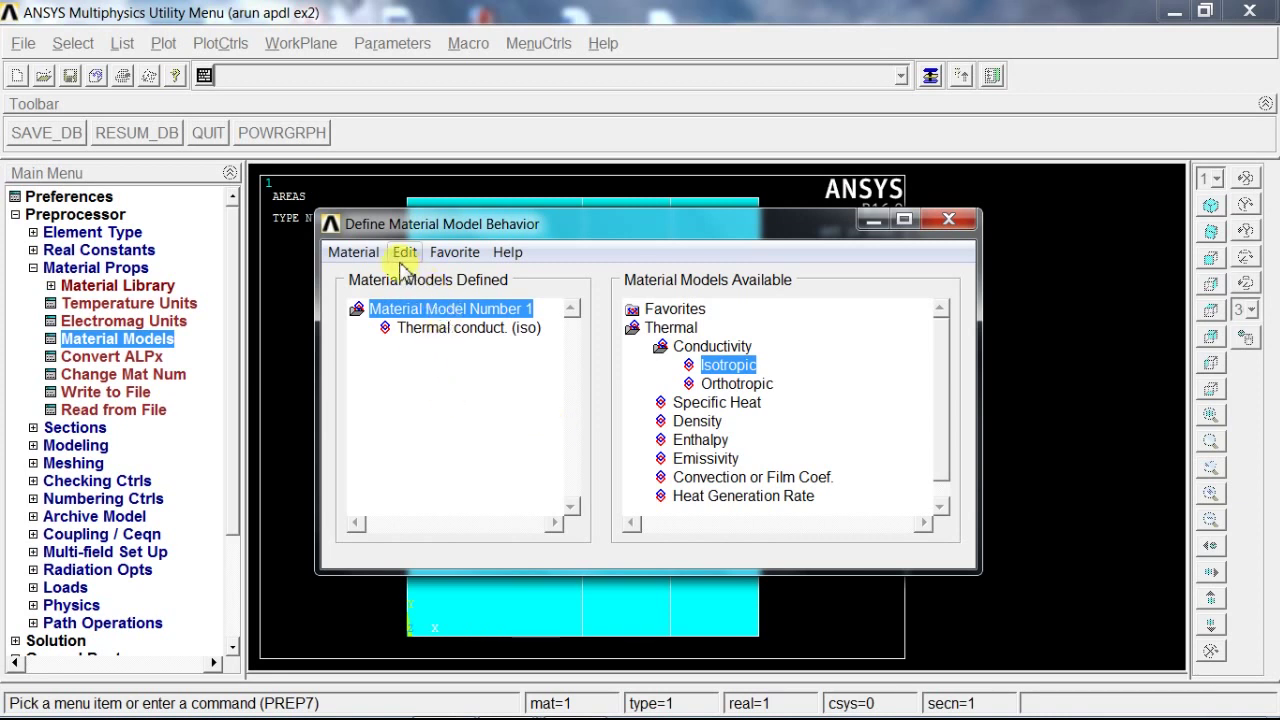
Add a material model with ID 2 and give it an isotropic thermal conductivity KXX of 0.074
click(368, 253)
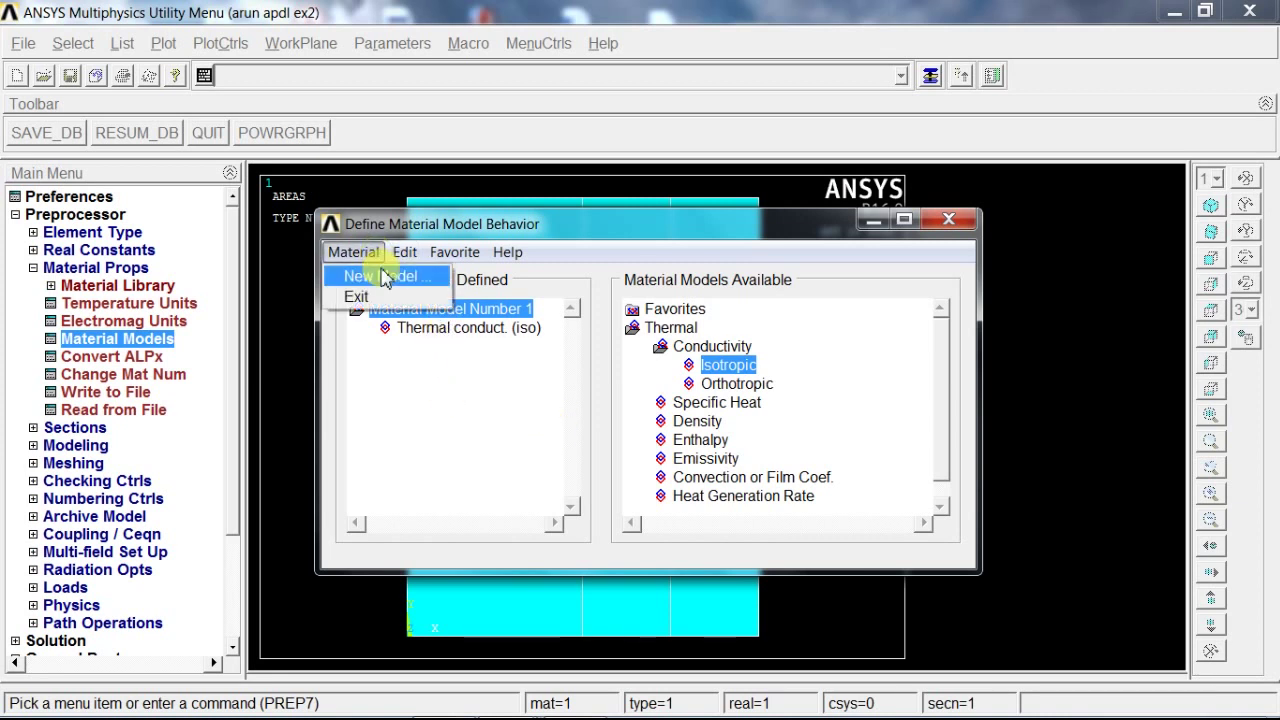
click(385, 277)
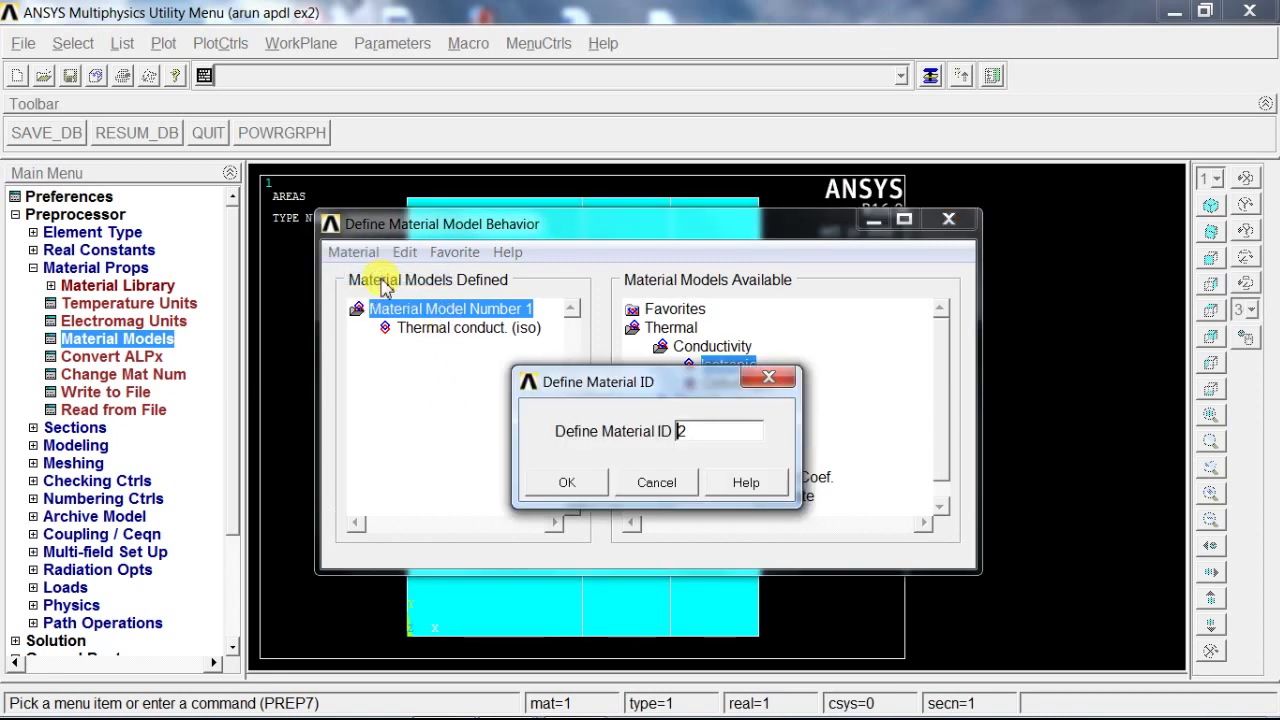
click(567, 484)
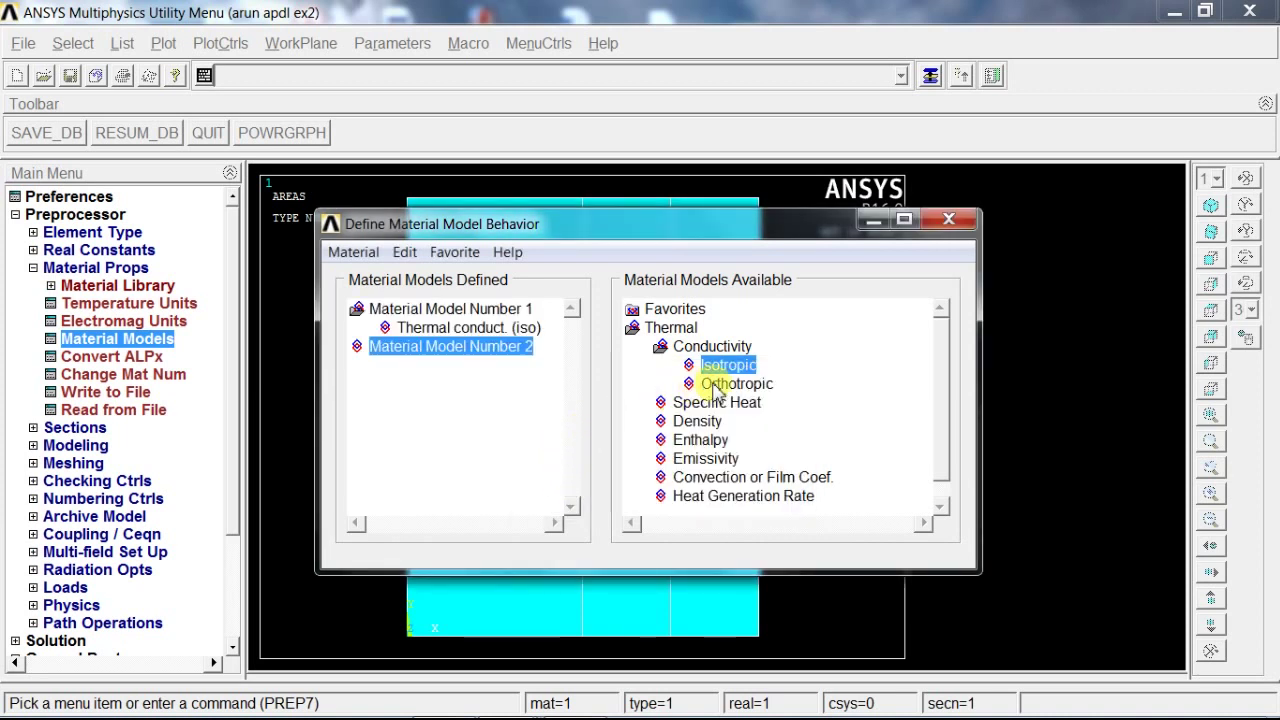
double_click(730, 366)
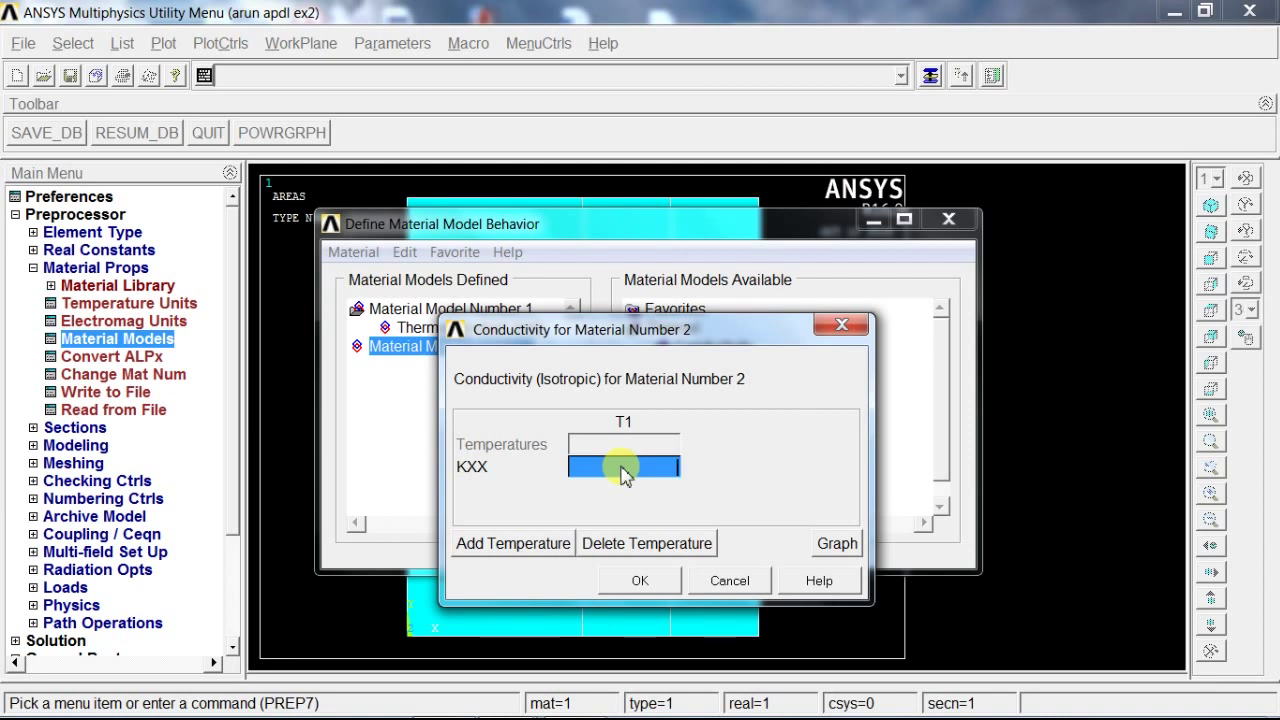
text(0.074)
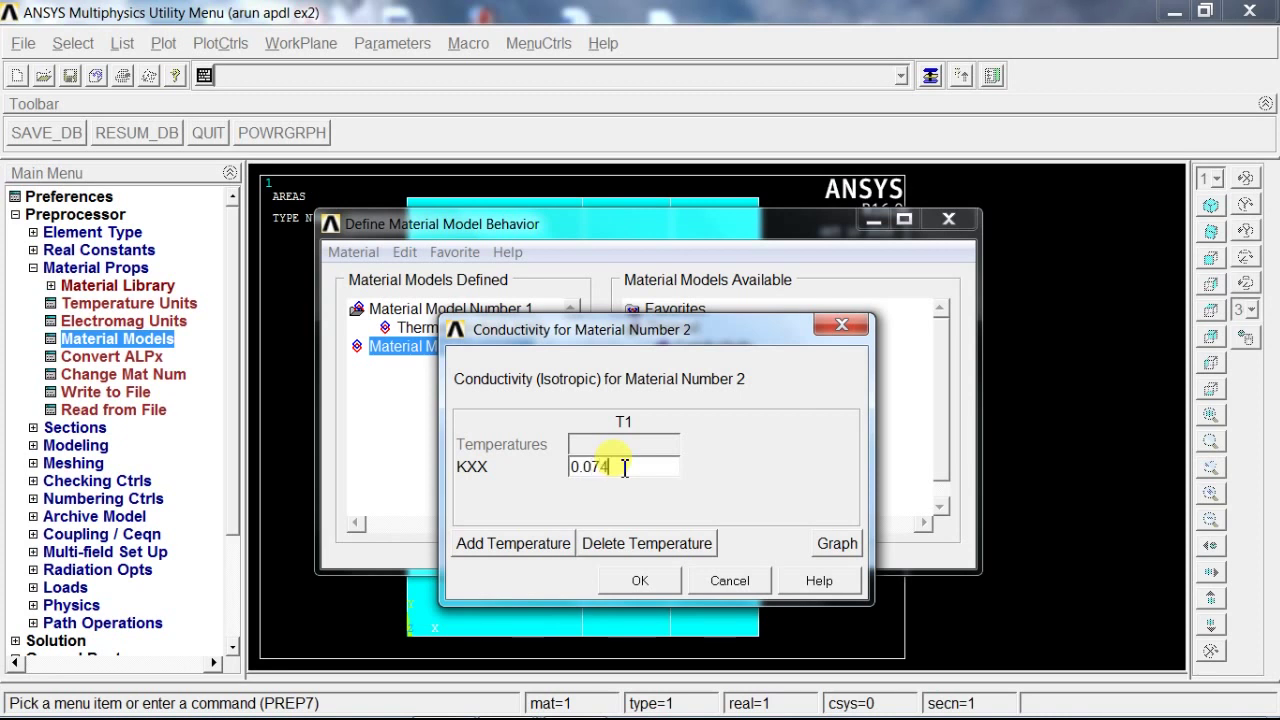
click(636, 580)
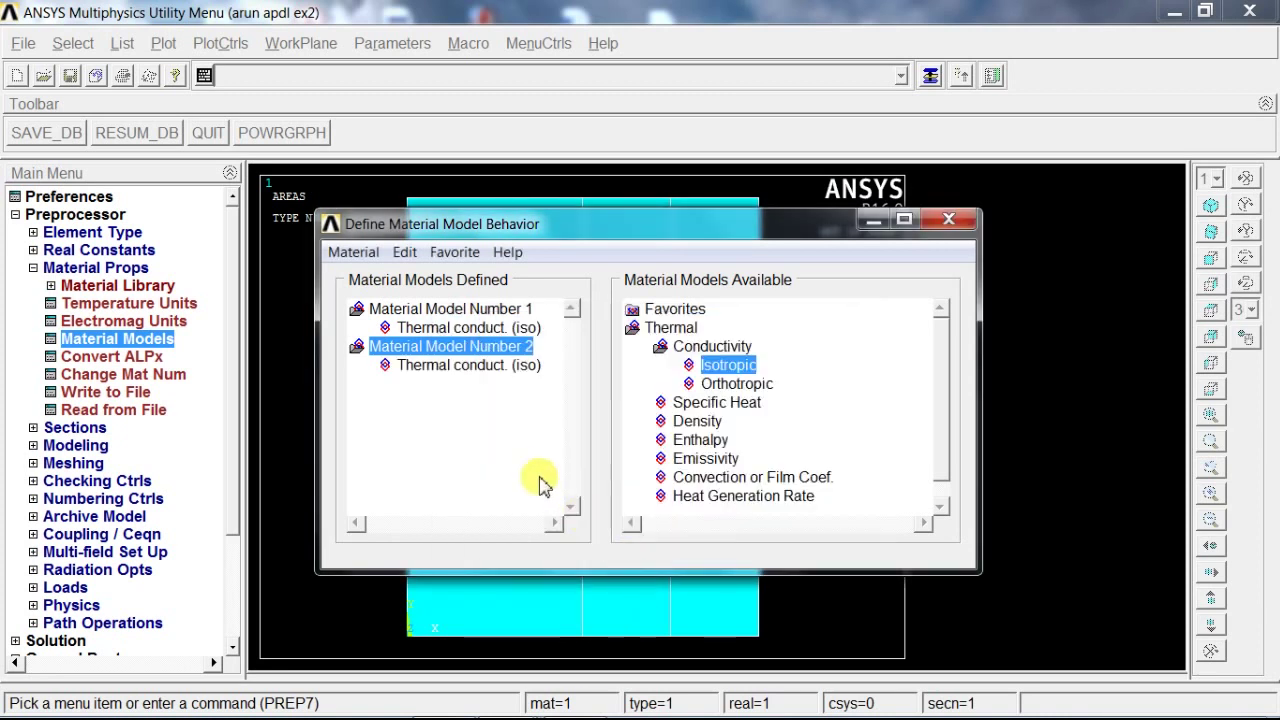
Add a material model with ID 3, set its isotropic conductivity KXX to 0.555, and finish defining materials
click(345, 252)
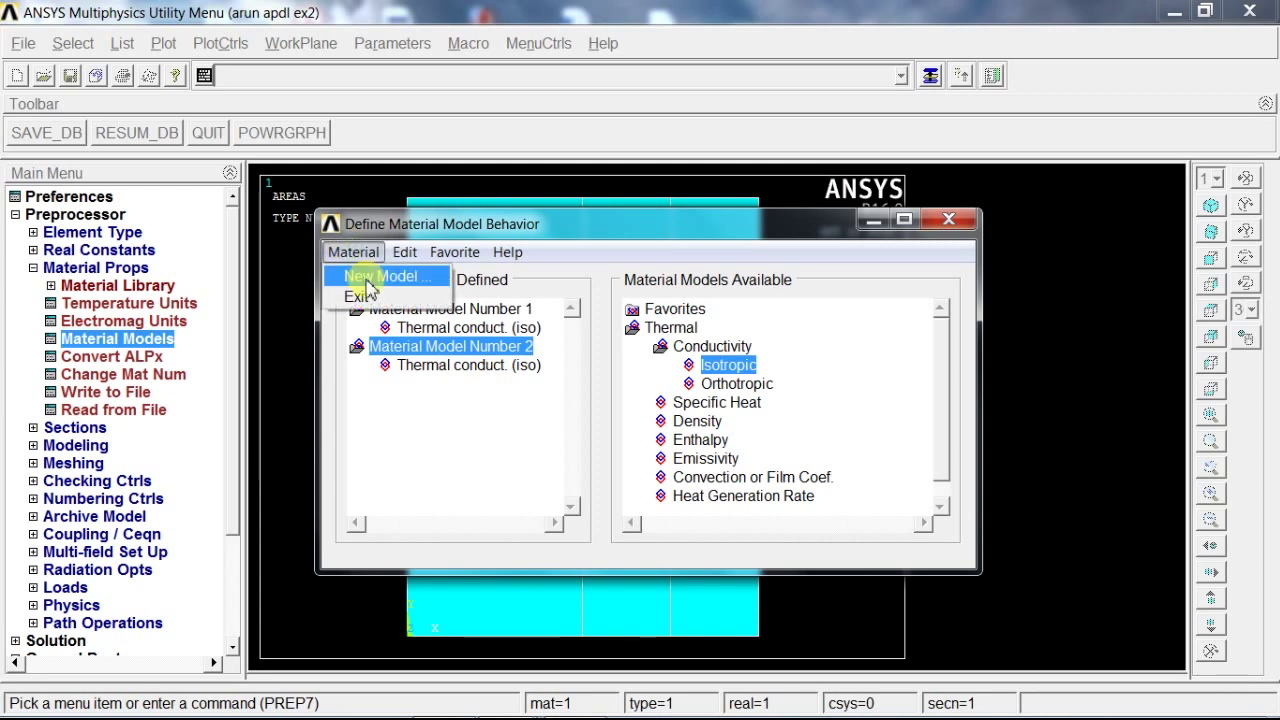
click(380, 278)
click(598, 484)
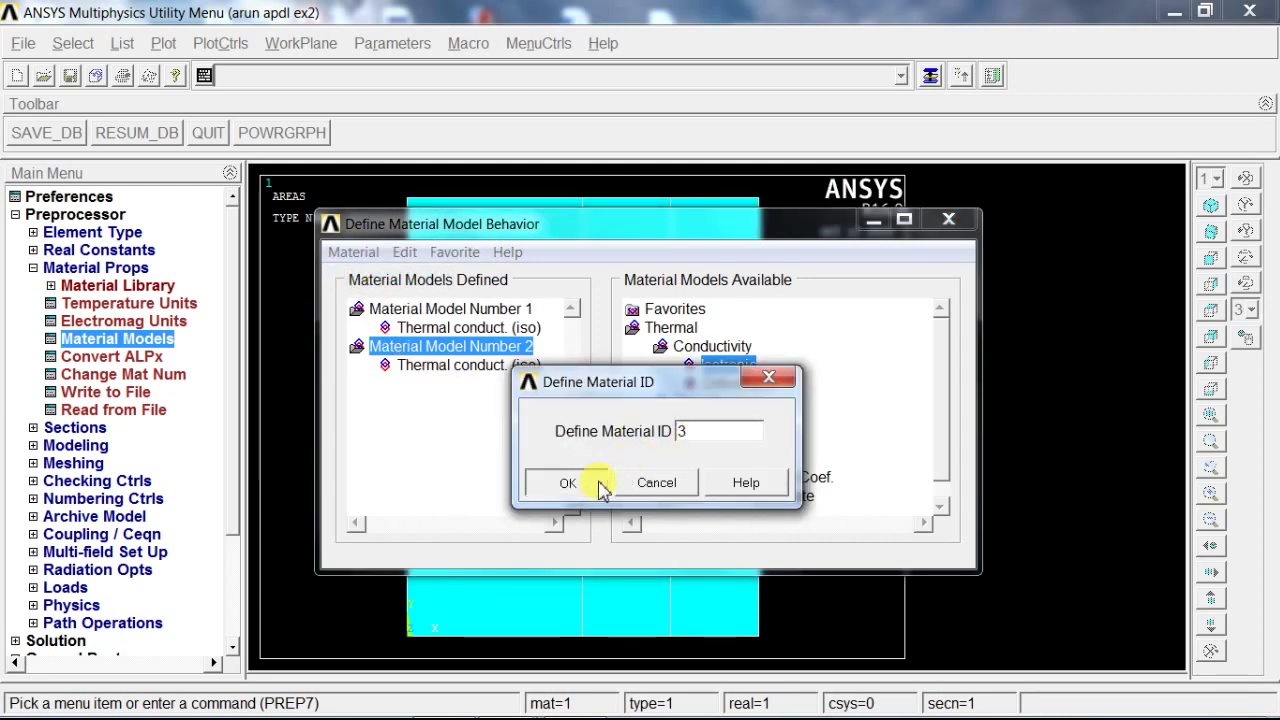
double_click(724, 366)
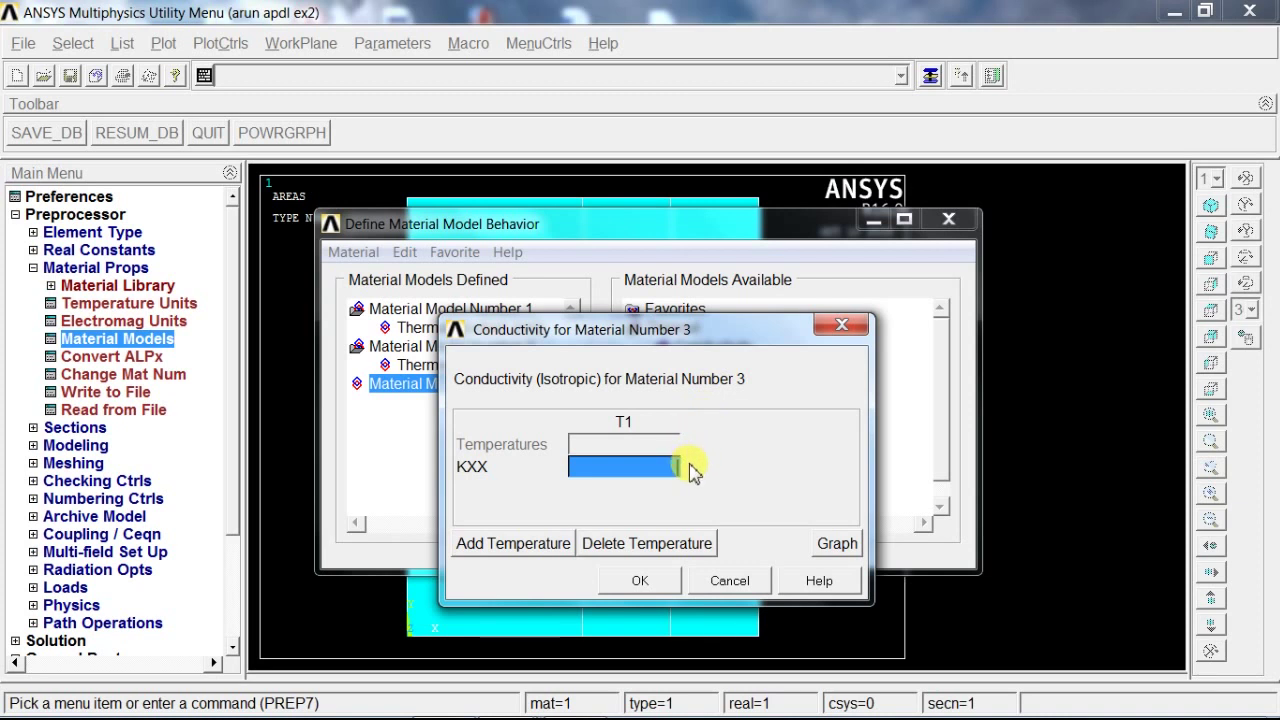
text(0.555)
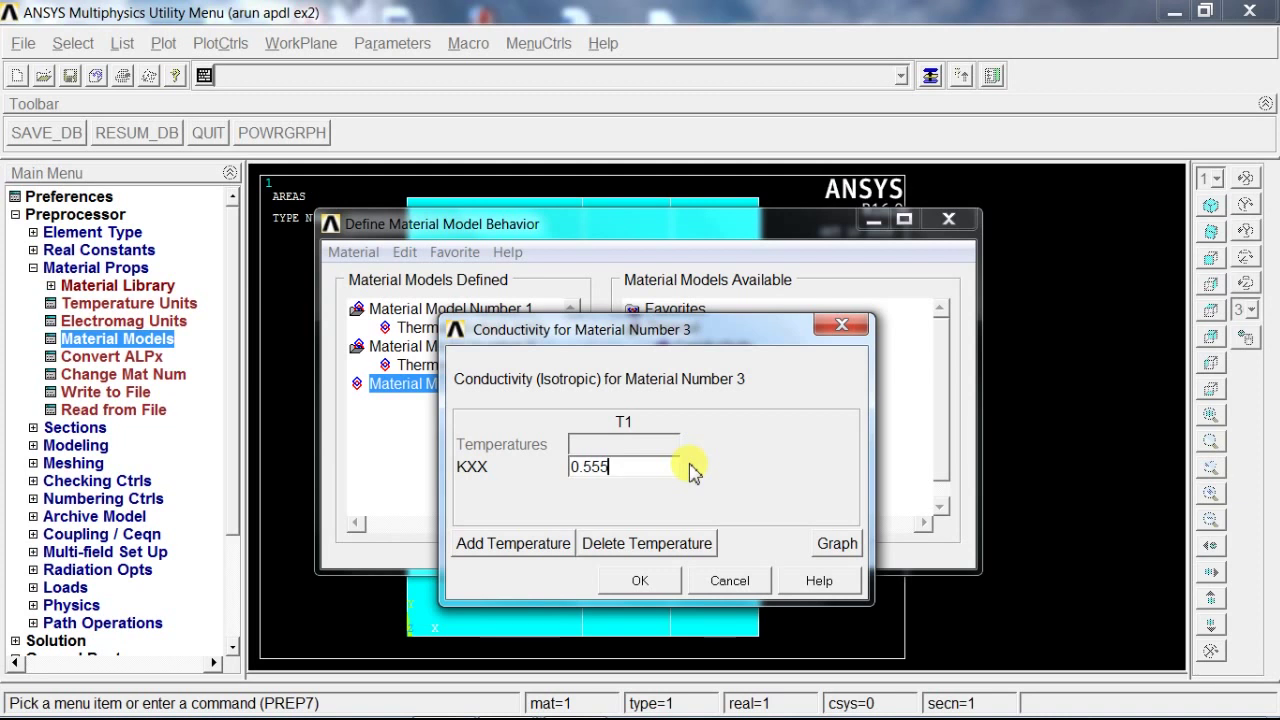
click(637, 582)
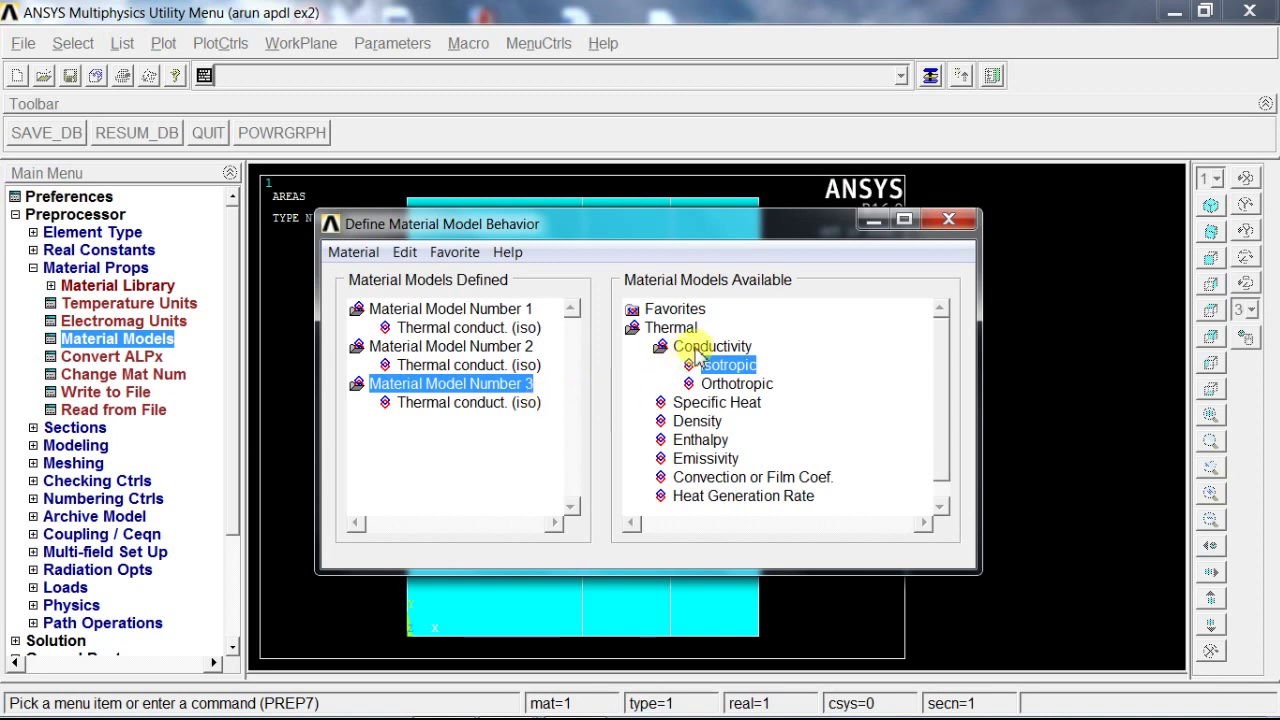
click(950, 222)
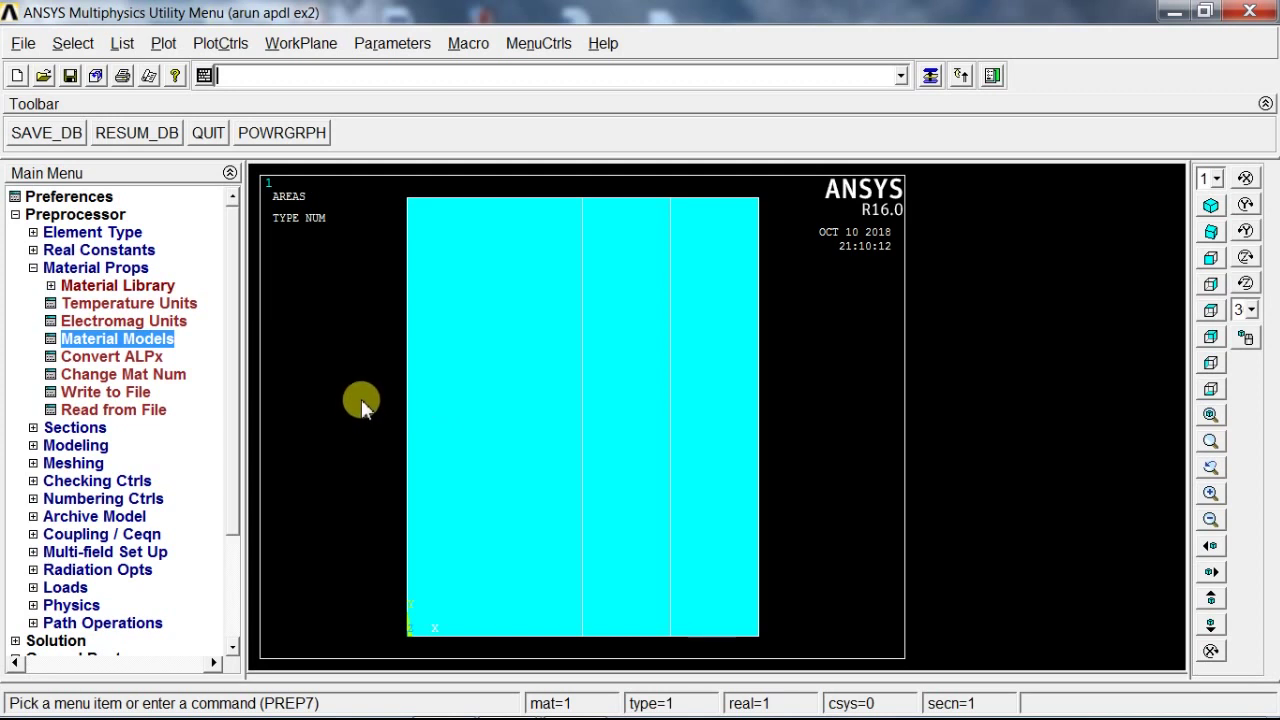
Open the MeshTool, enable Smart Size and set the mesh fineness level to 4
click(45, 268)
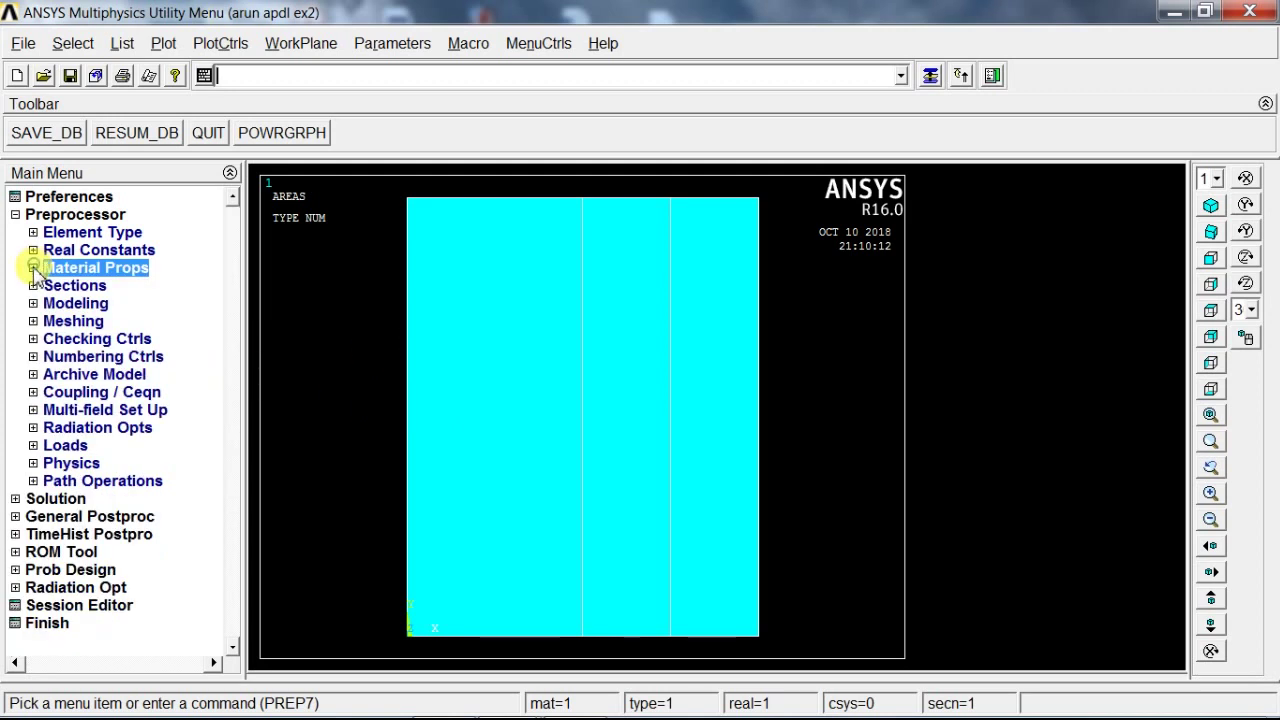
click(47, 322)
click(76, 358)
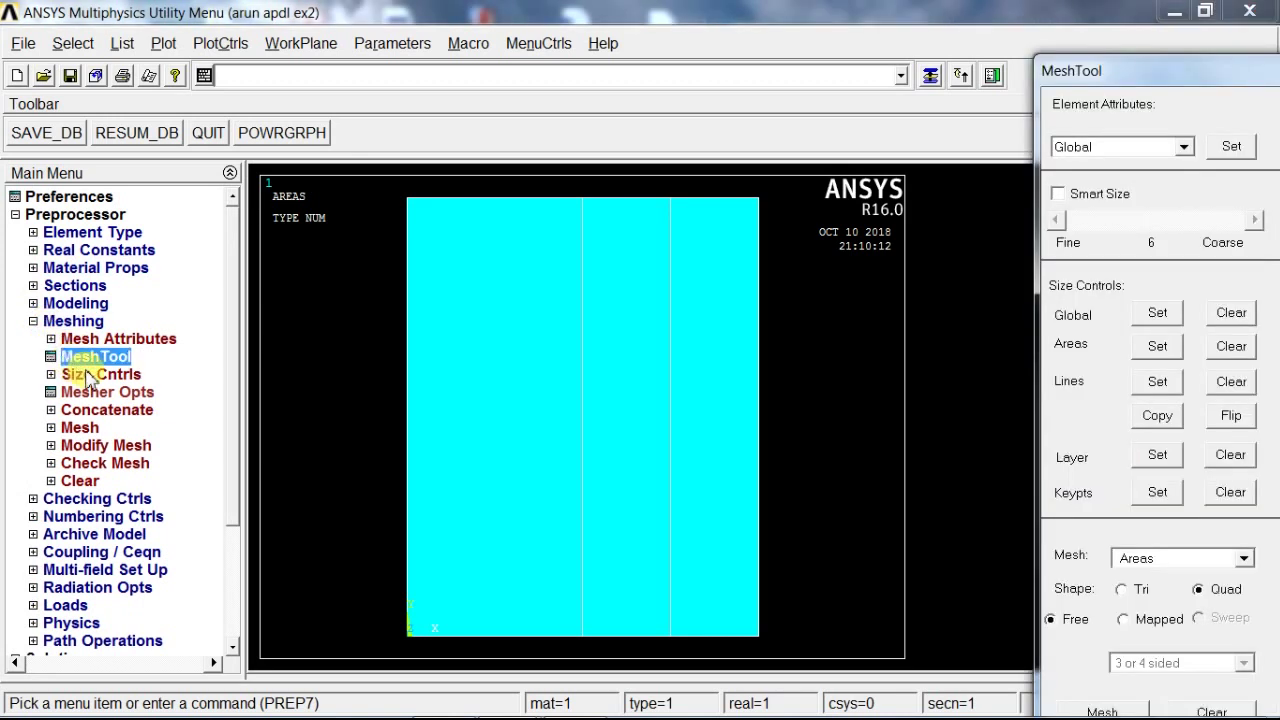
click(1058, 194)
click(1155, 222)
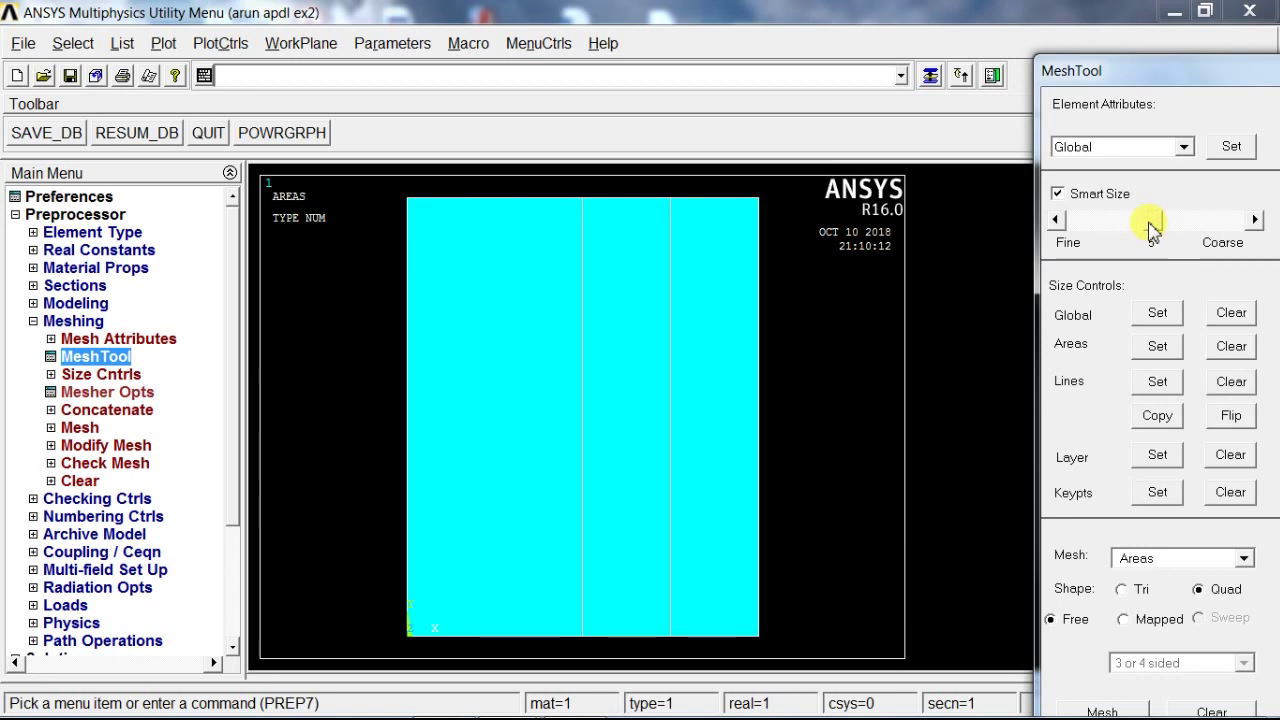
drag(1145, 224, 1128, 222)
Try to set the global default meshing attributes with material number 1
click(1227, 146)
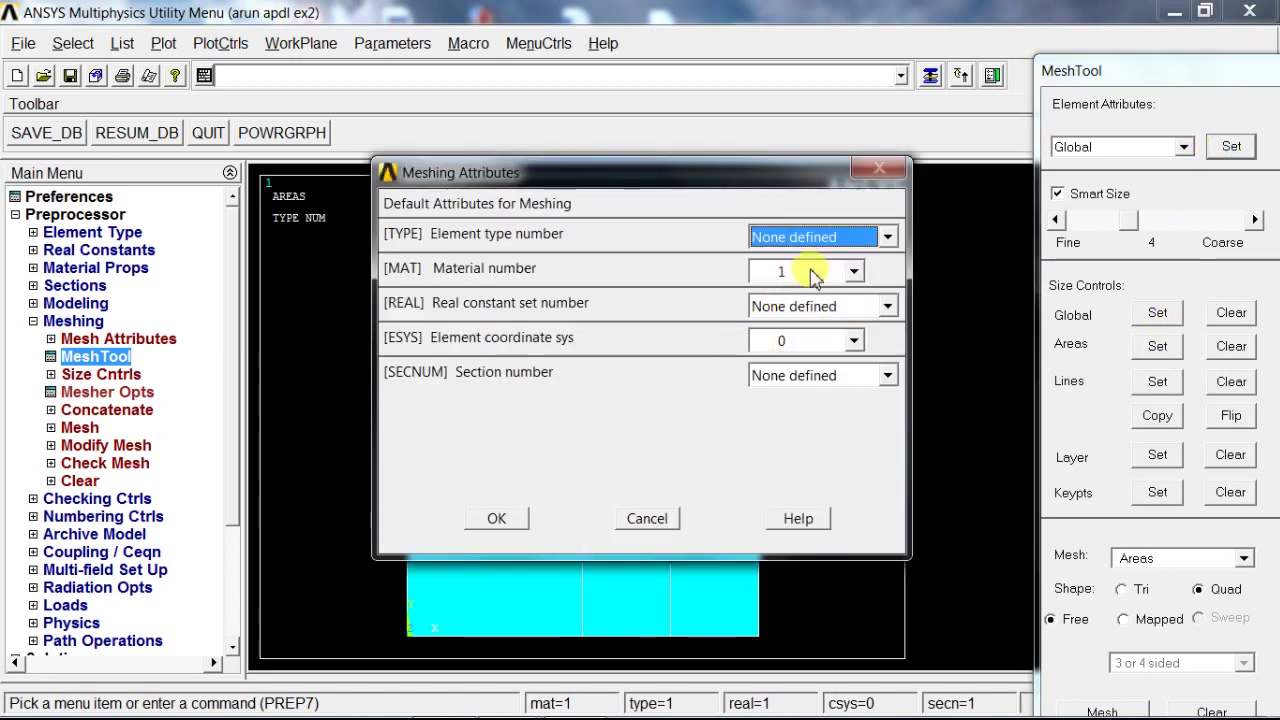
click(806, 271)
click(806, 296)
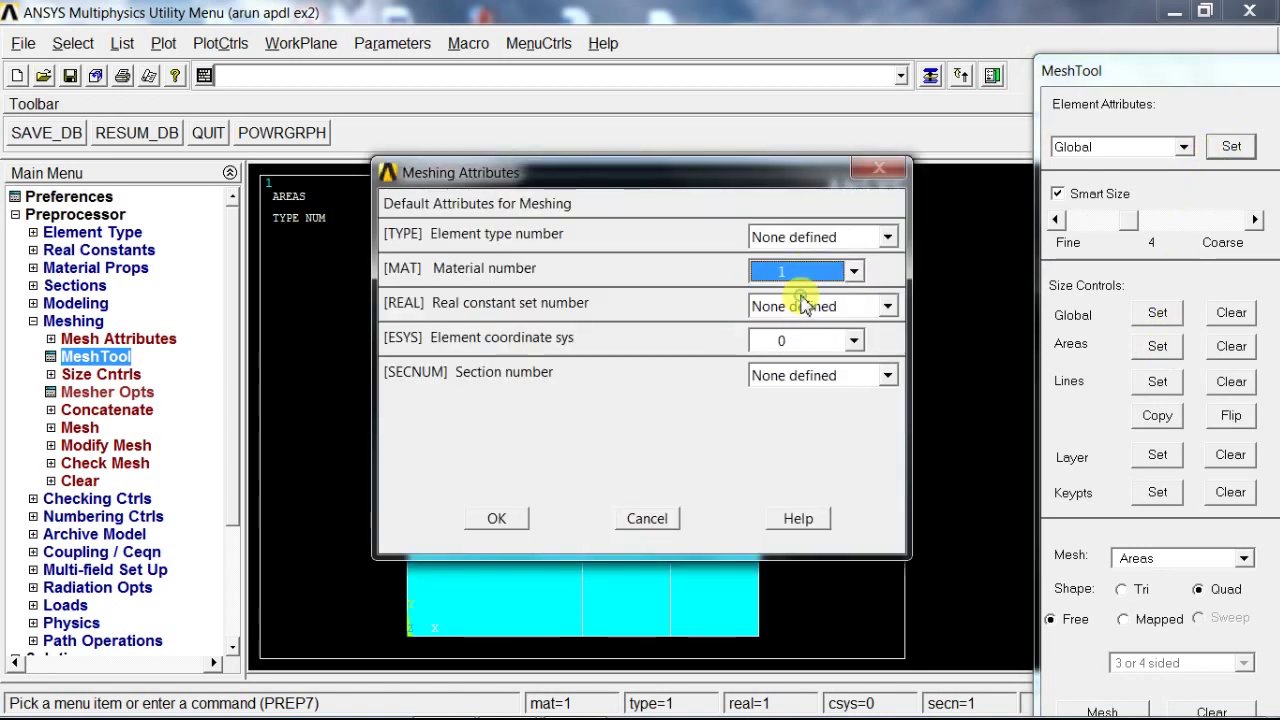
click(497, 518)
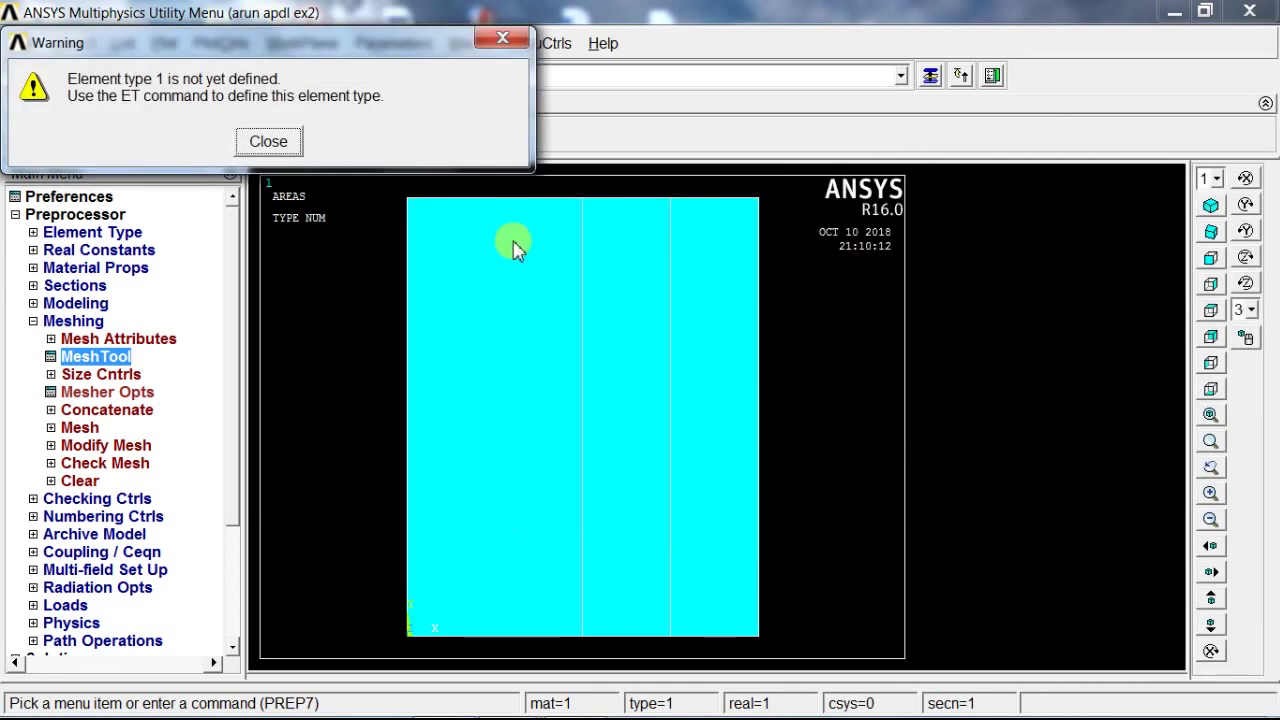
click(268, 142)
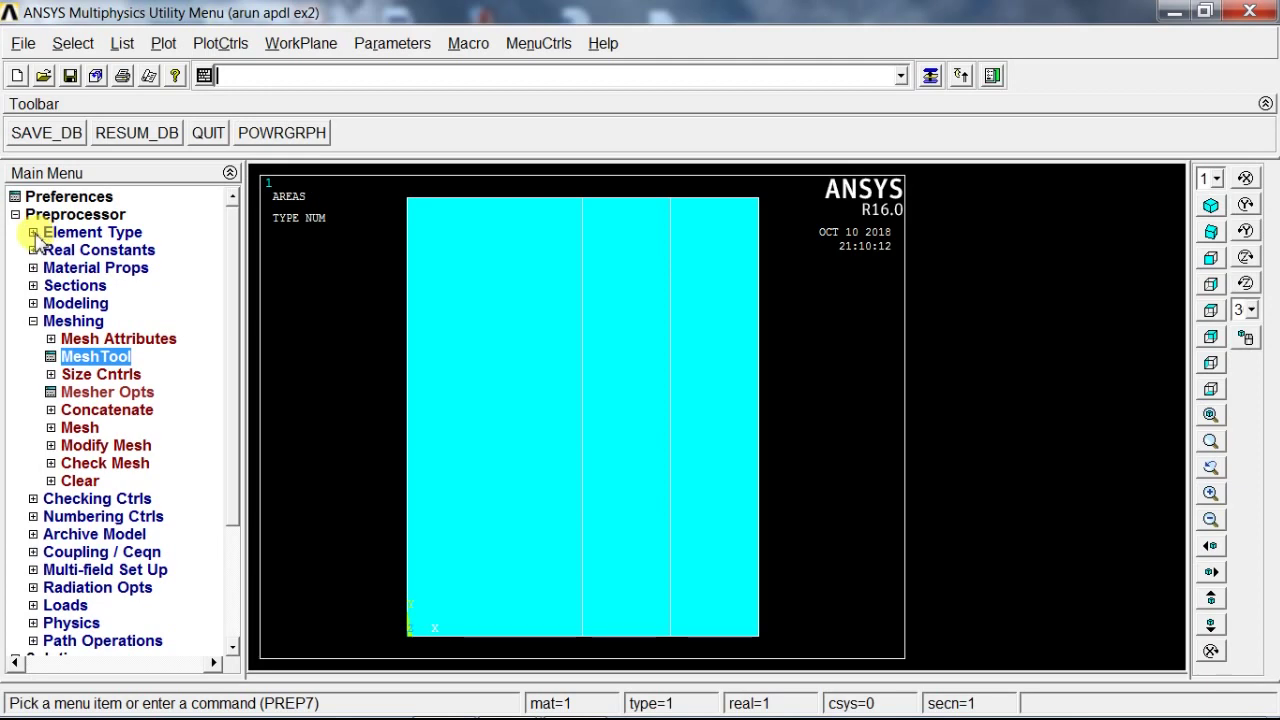
Open the library of thermal element types for a new definition and examine the available categories, including Shell and Link
click(33, 233)
click(88, 250)
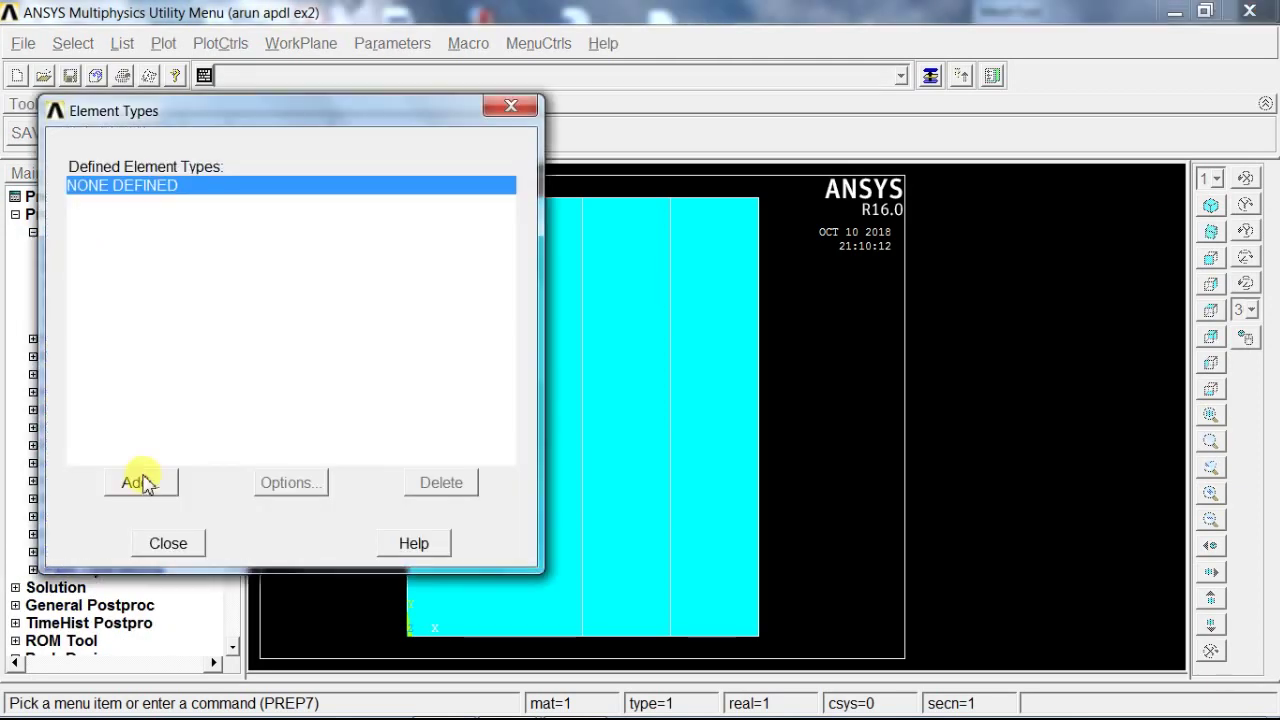
click(141, 483)
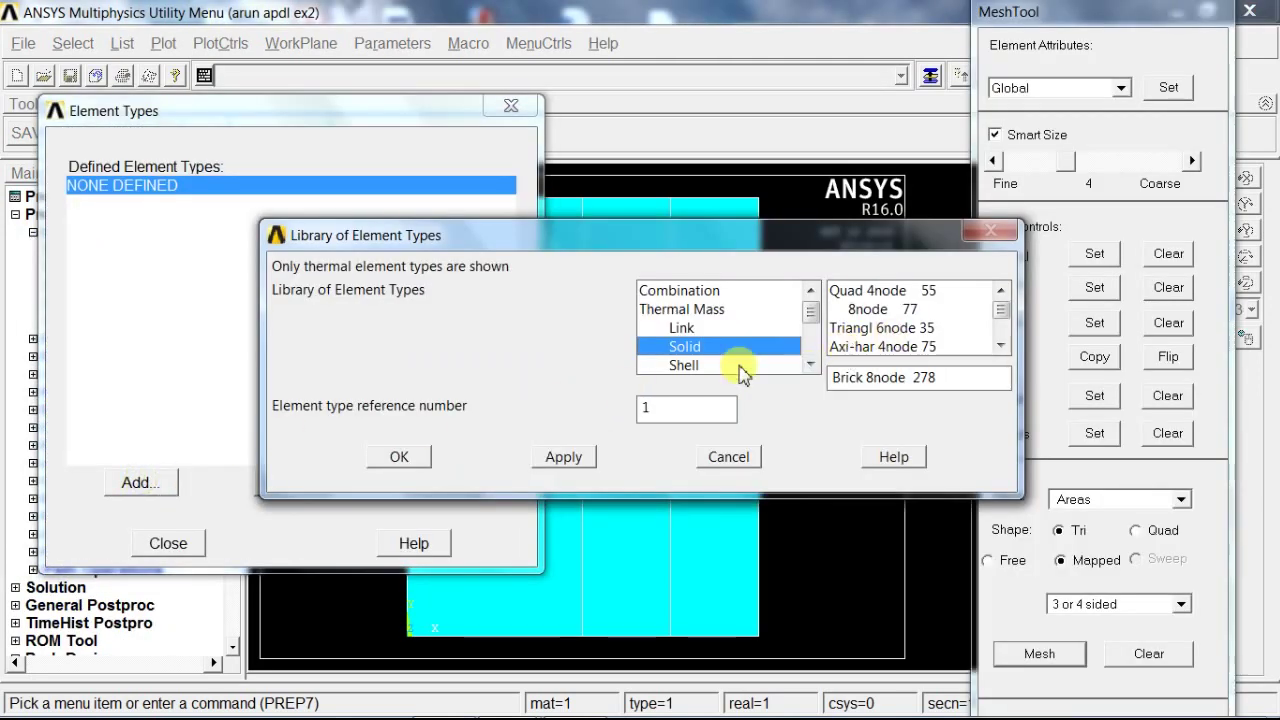
click(679, 365)
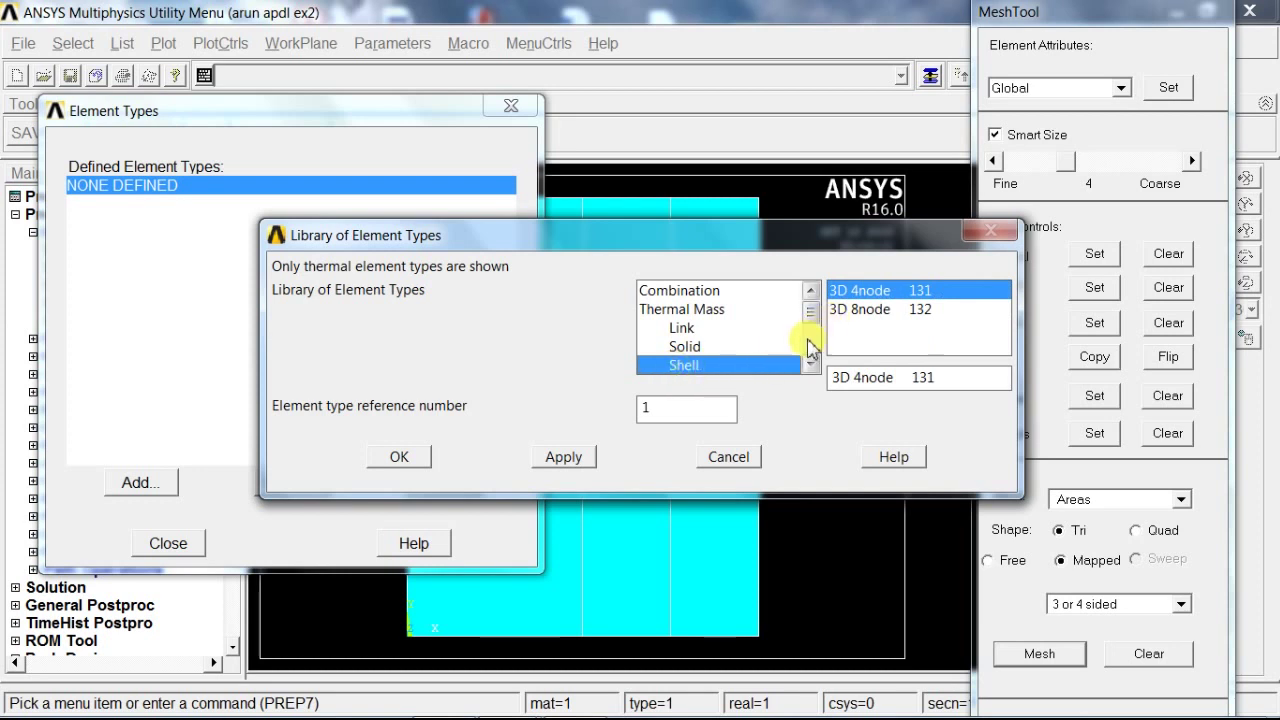
scroll(806, 361, down, 2)
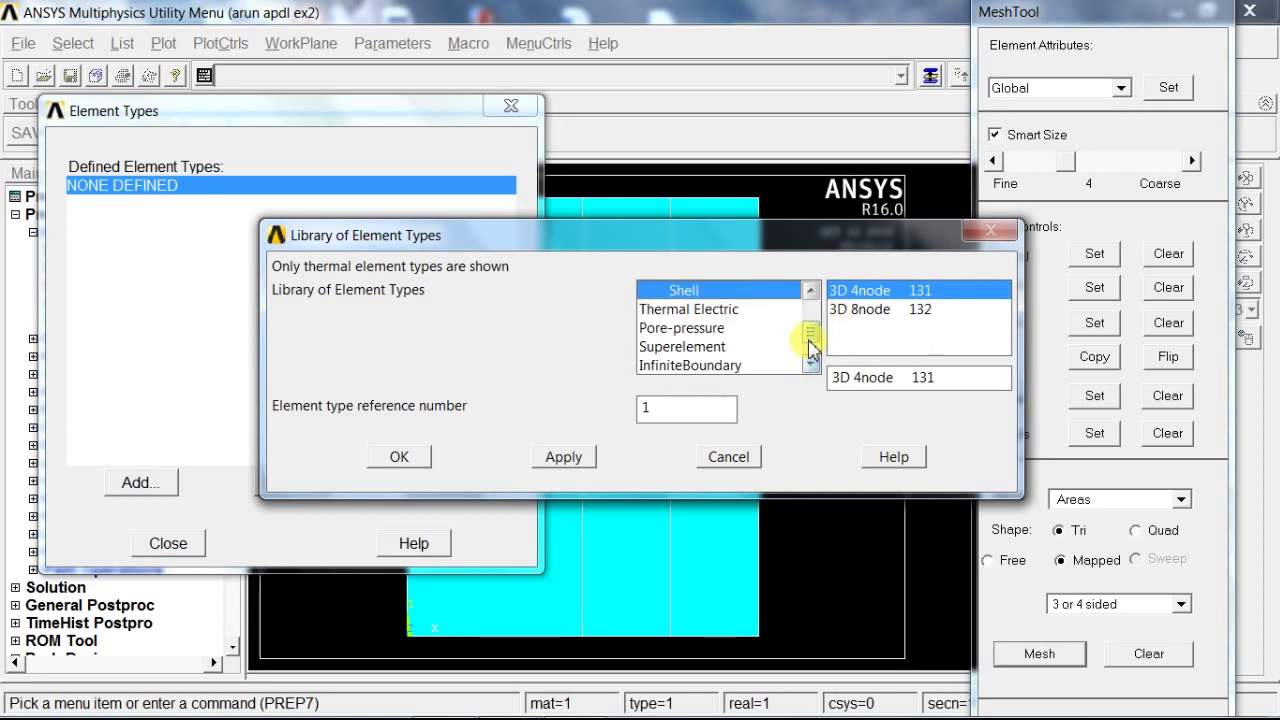
click(810, 364)
click(810, 364)
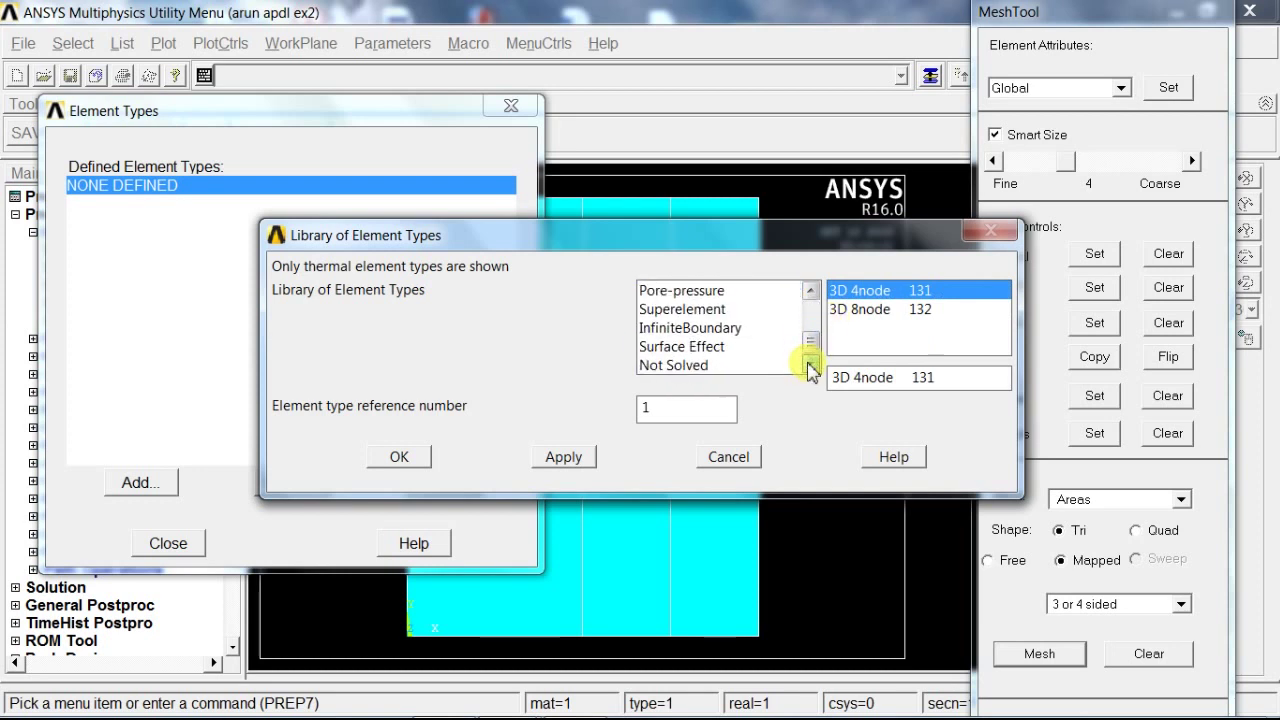
click(810, 290)
click(810, 290)
click(810, 290)
click(810, 290)
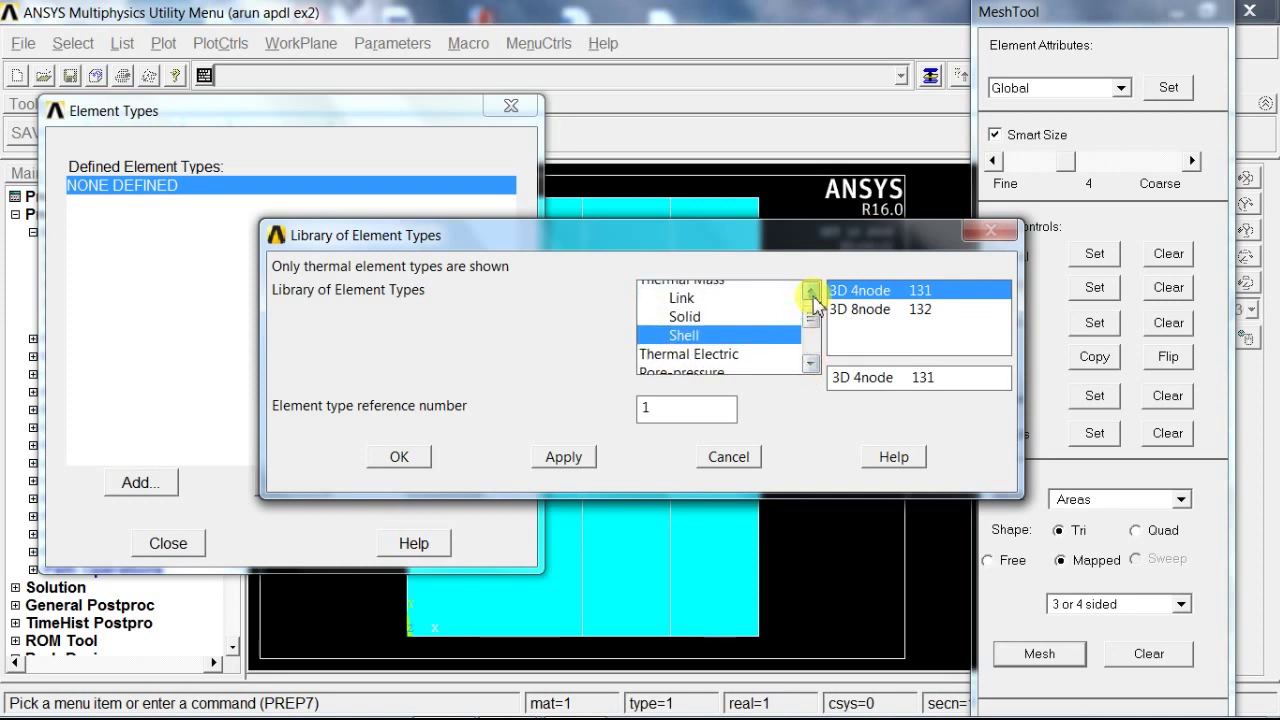
click(810, 290)
click(810, 290)
click(679, 327)
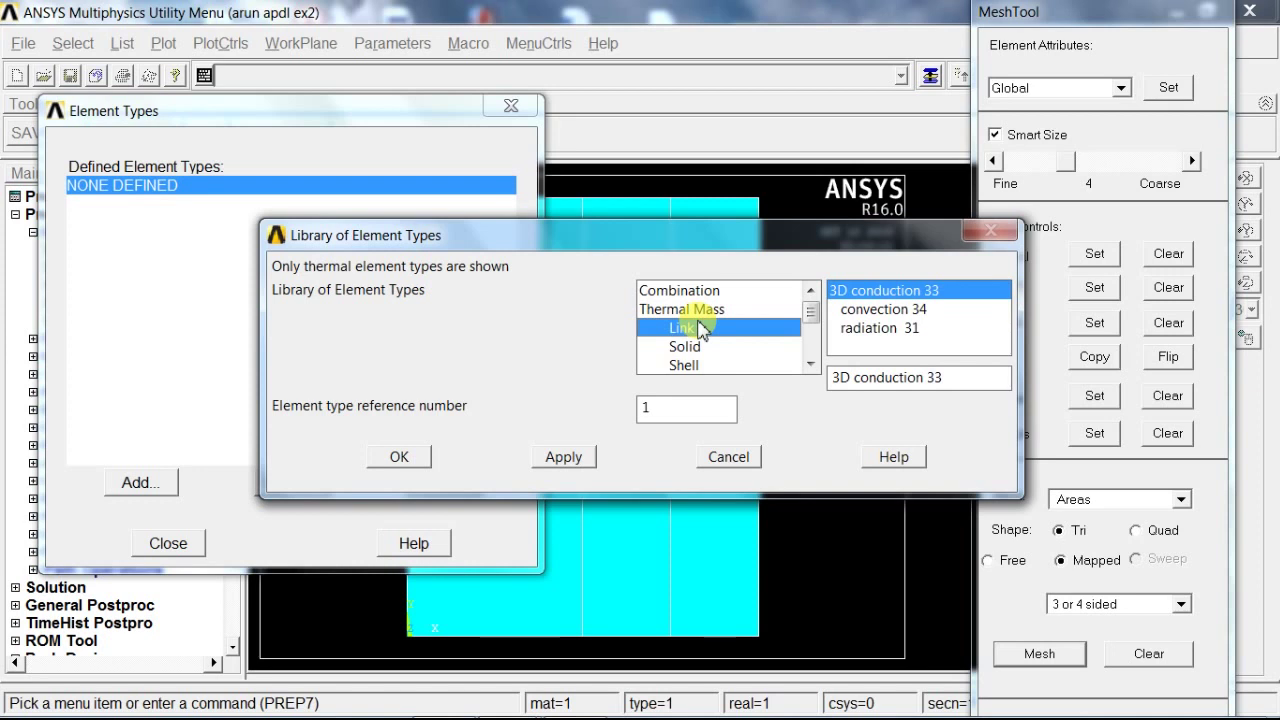
Add the thermal Solid element Quad 4node 55 as element type 1 and finish defining element types
click(702, 347)
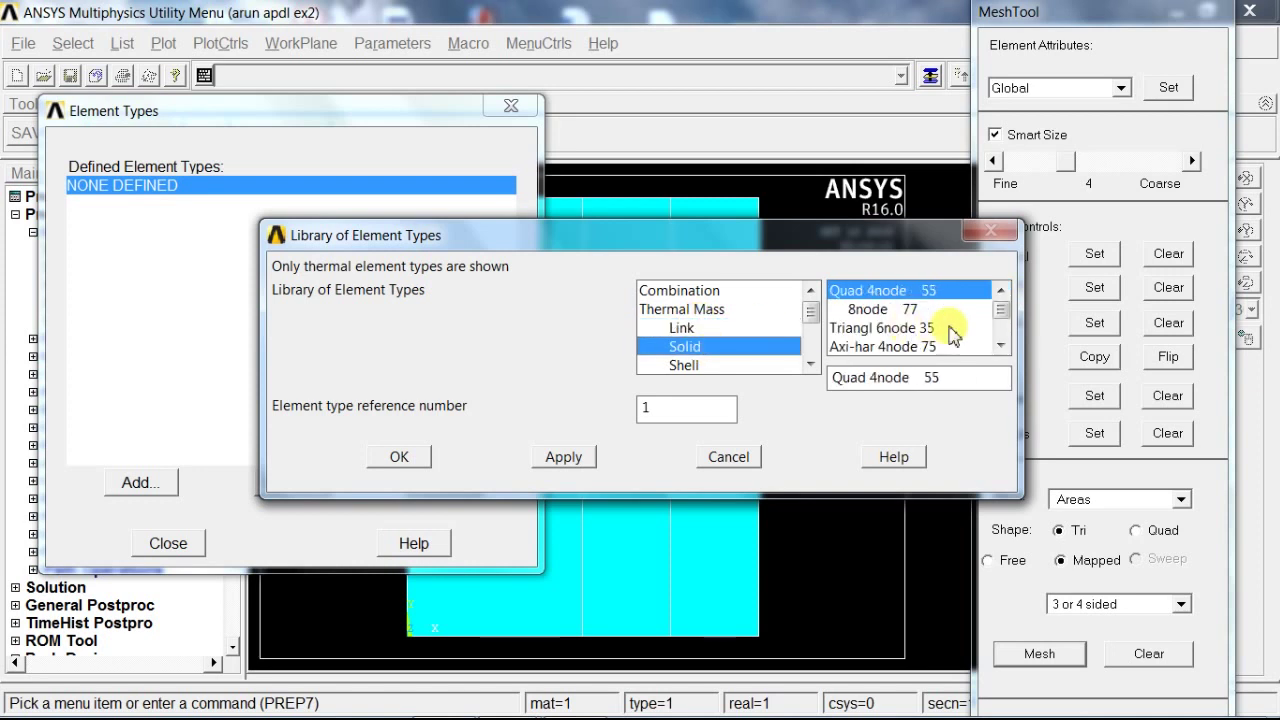
click(1000, 346)
click(1000, 346)
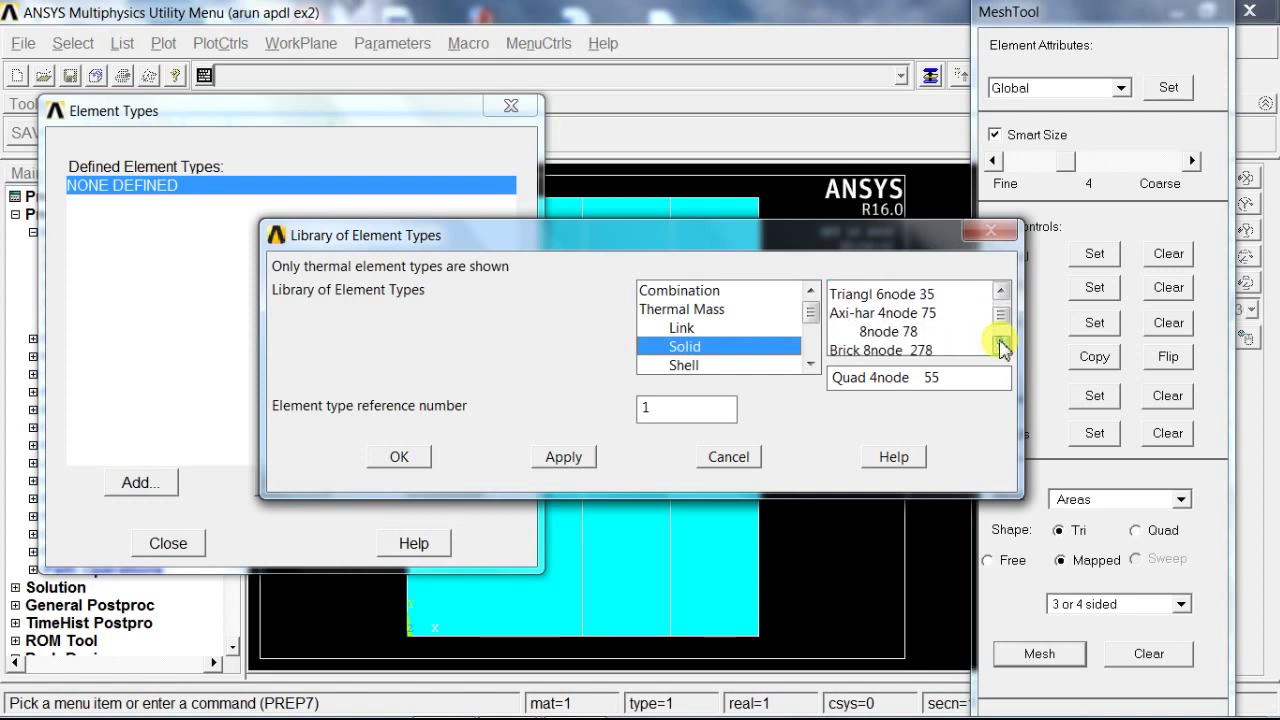
click(1000, 346)
click(1000, 346)
click(1000, 346)
click(1000, 346)
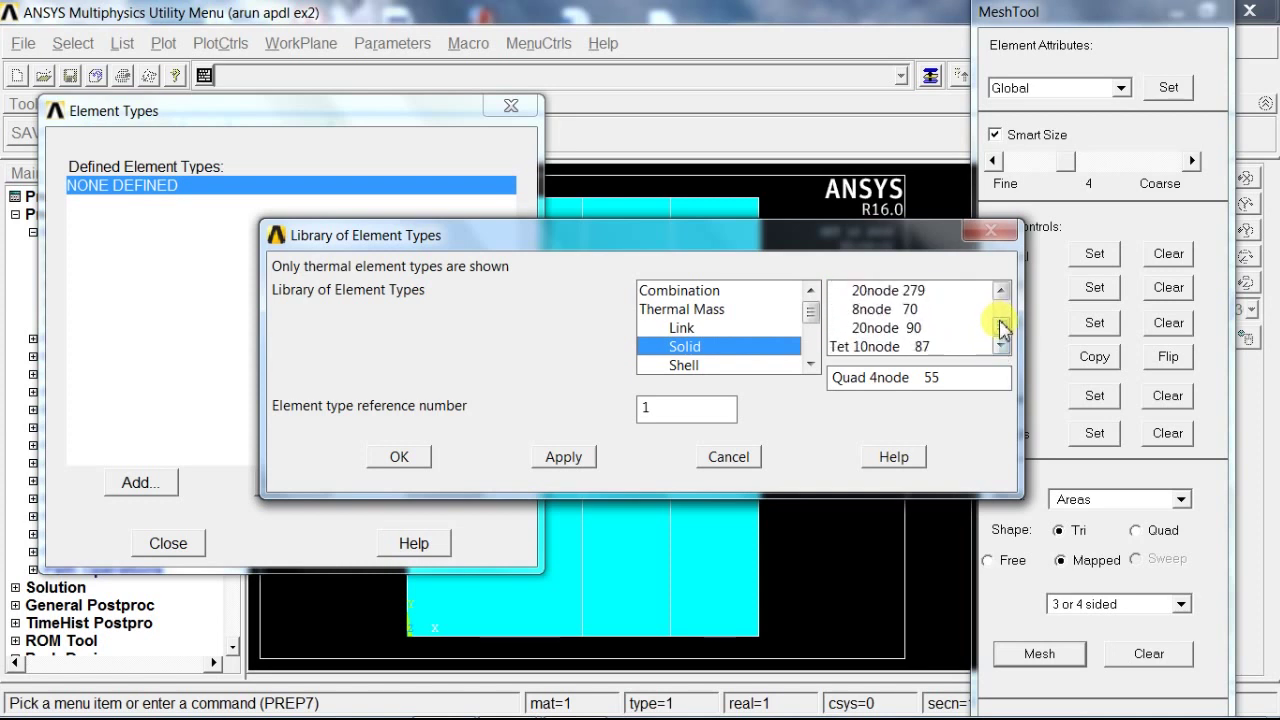
drag(1003, 340, 1006, 306)
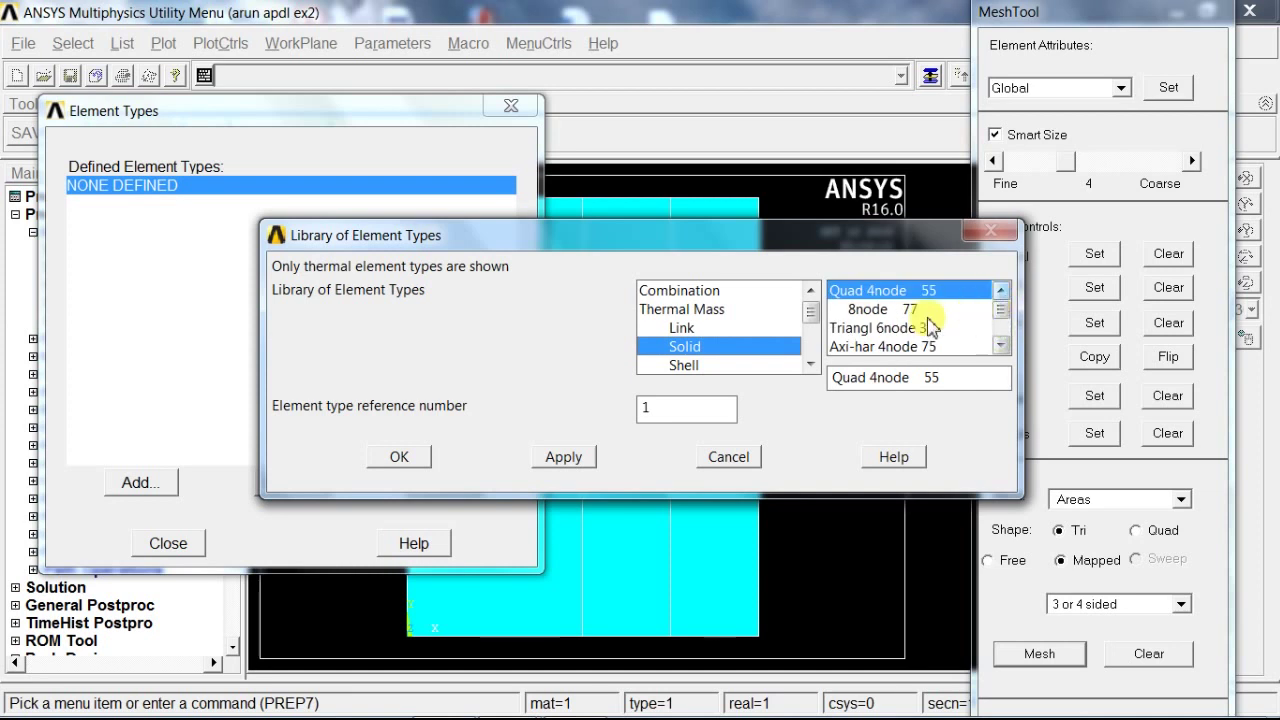
click(398, 457)
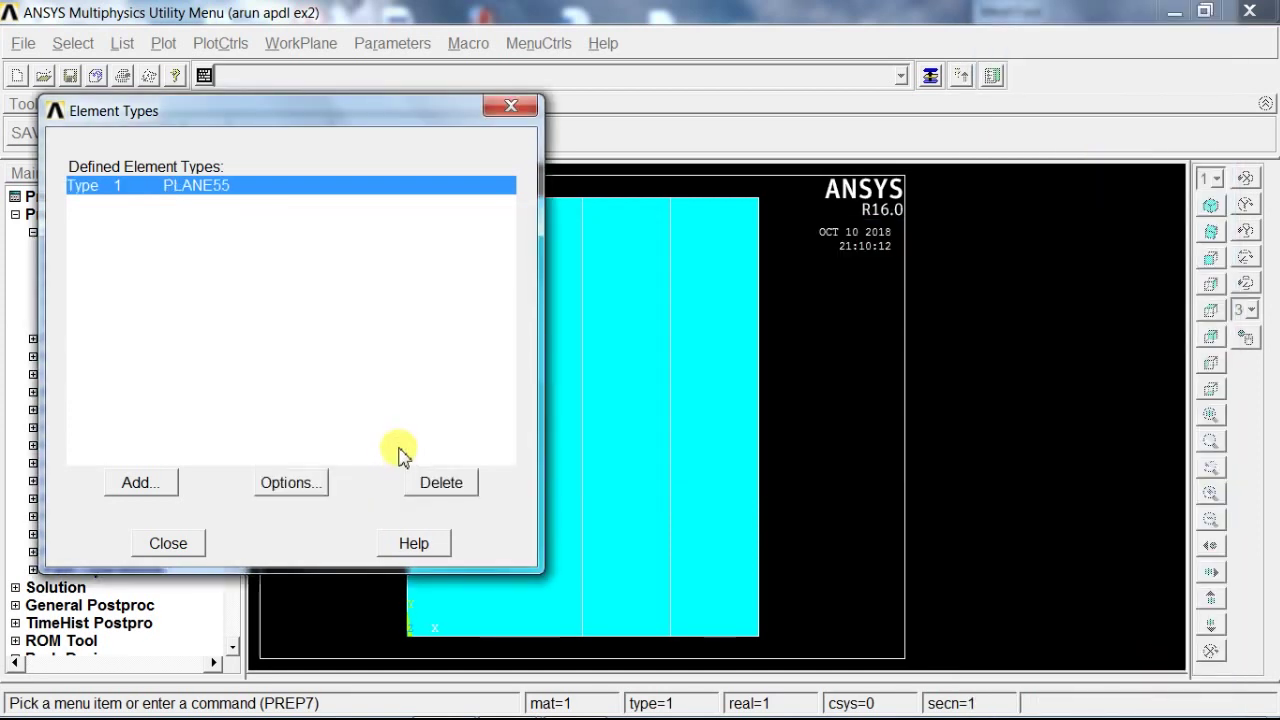
click(168, 543)
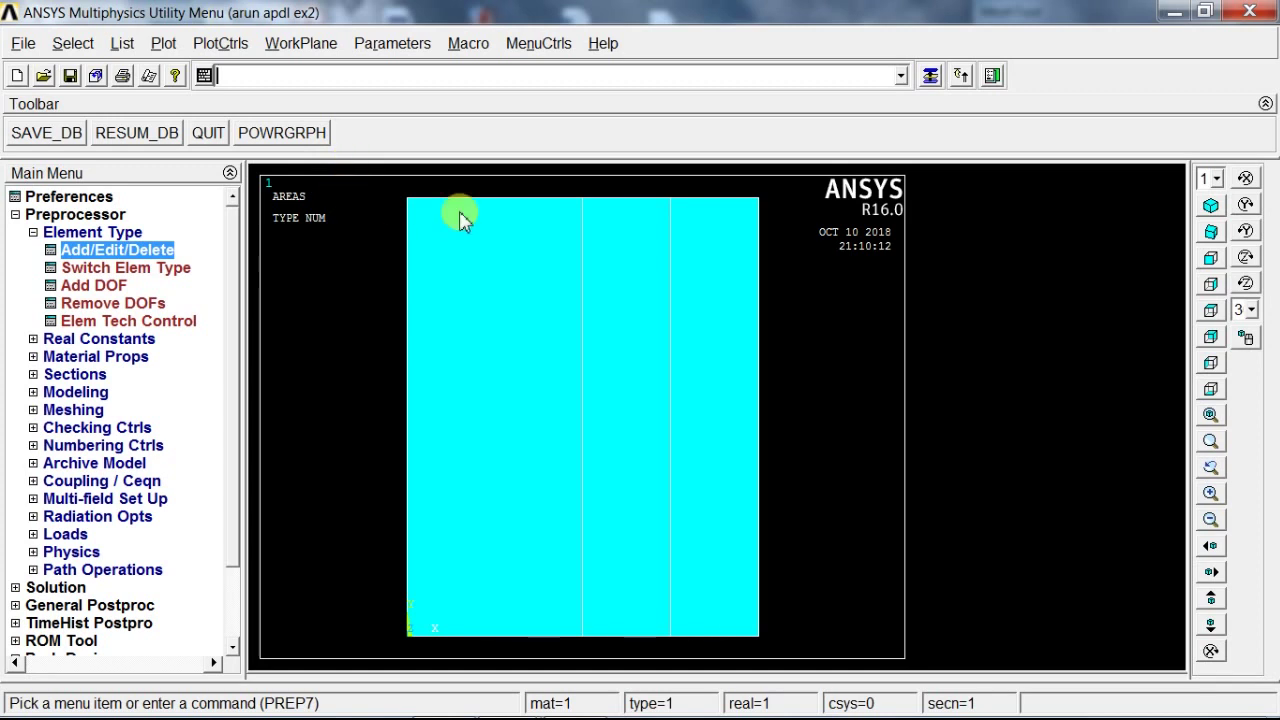
In the MeshTool, assign an element edge length of 0.5 to the wide first-layer area
click(75, 410)
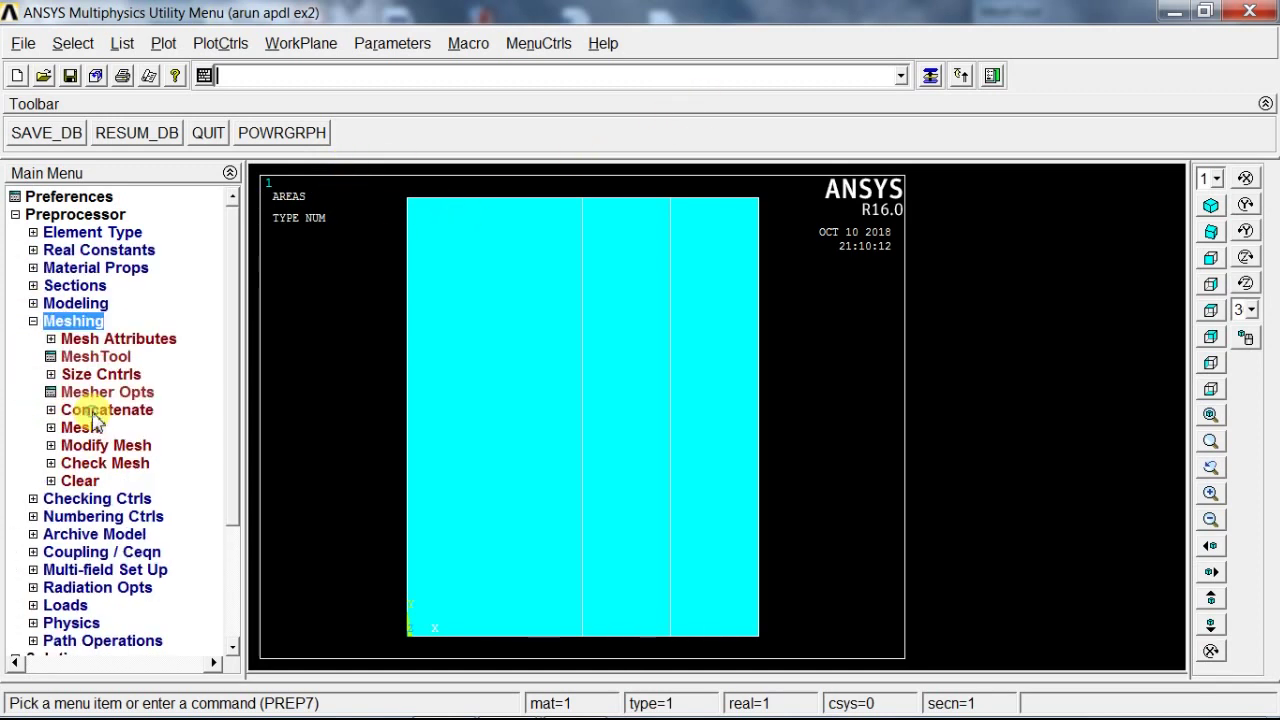
click(112, 357)
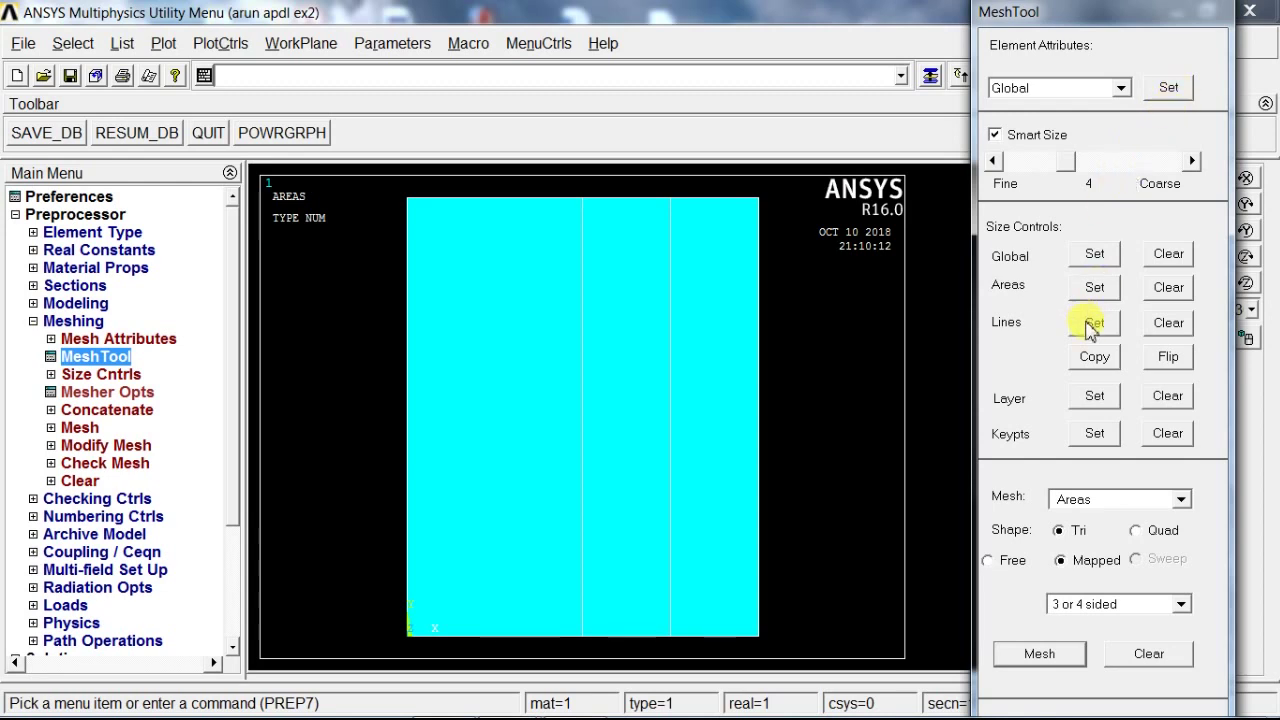
click(1092, 288)
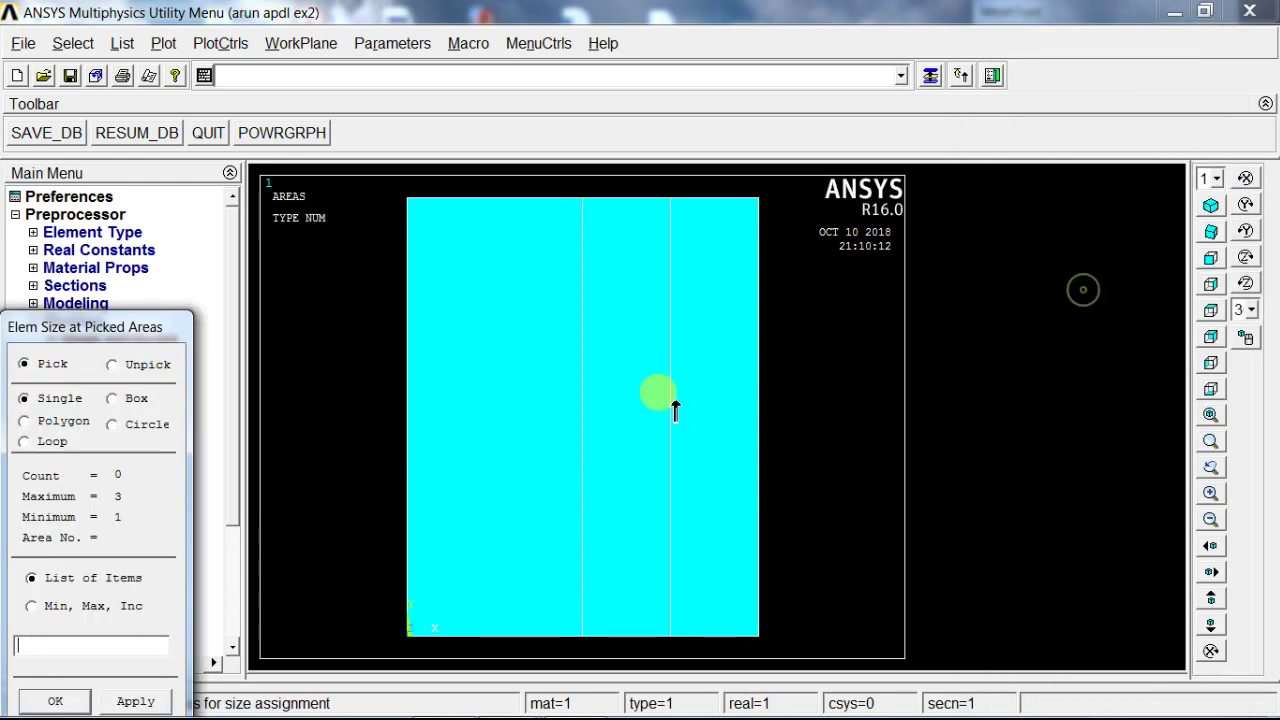
click(465, 440)
click(76, 702)
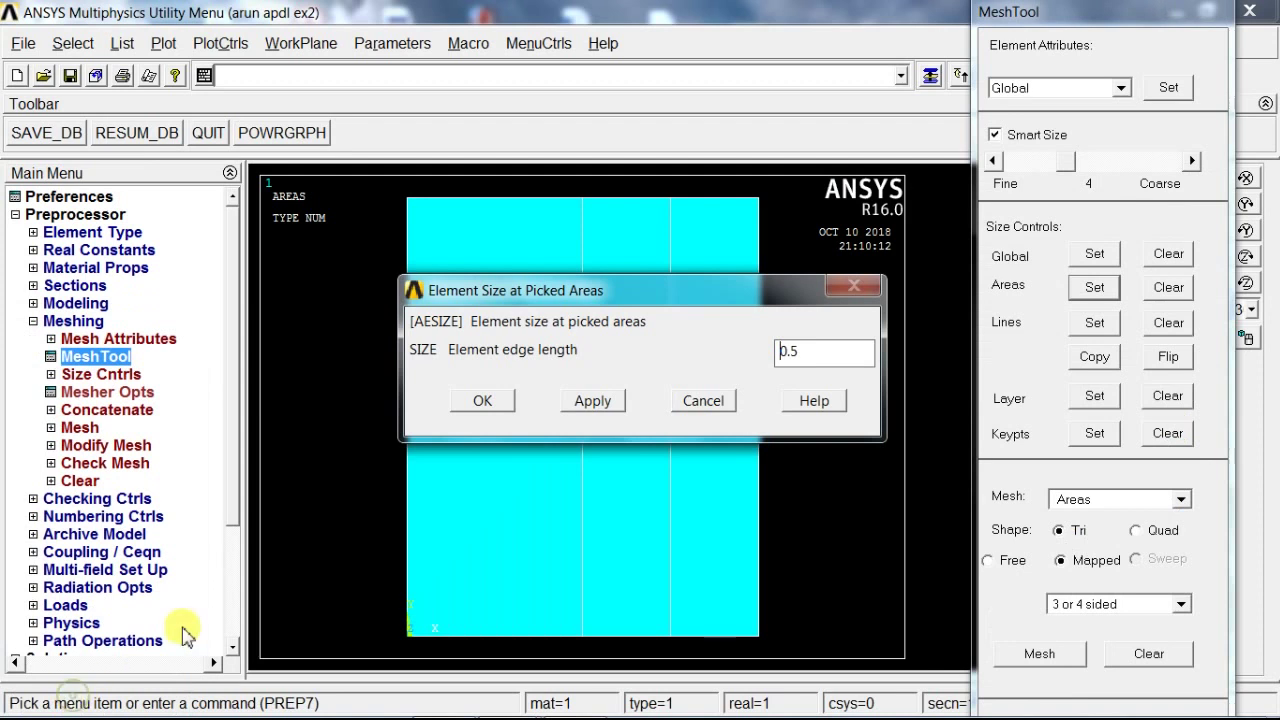
click(499, 400)
Mesh the wide first-layer area with mapped triangular elements
click(929, 74)
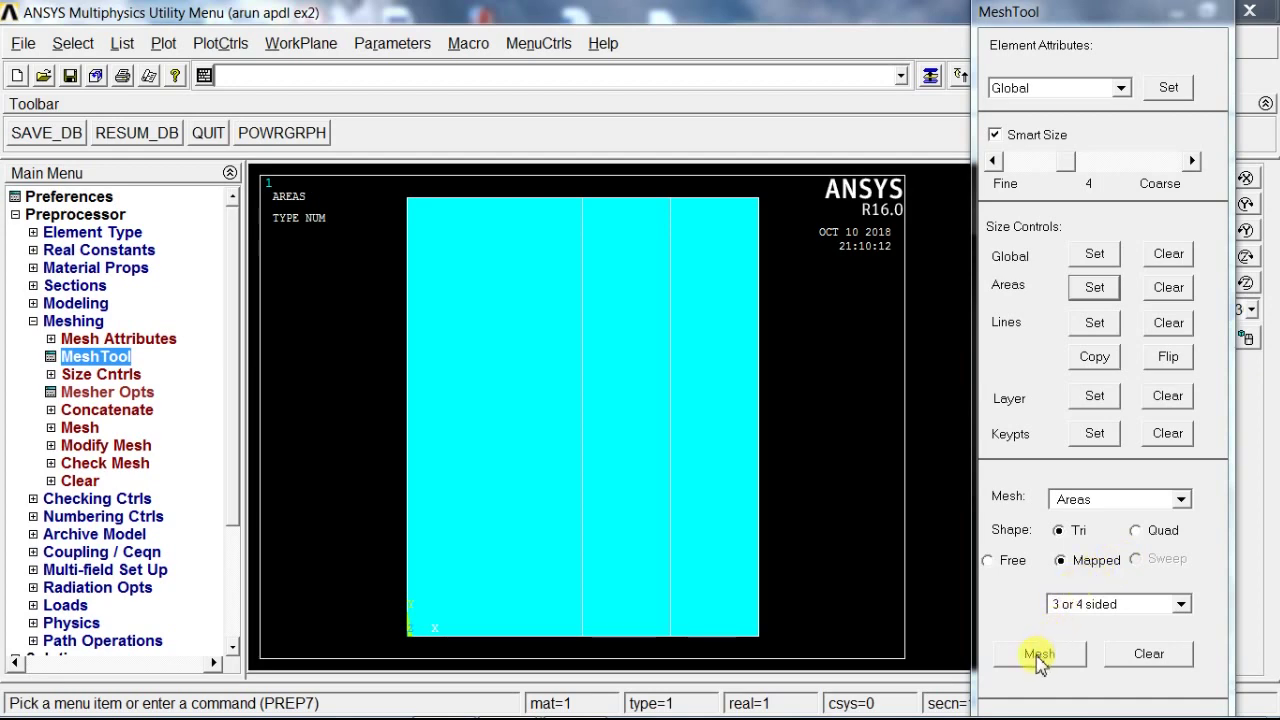
click(1039, 655)
click(483, 458)
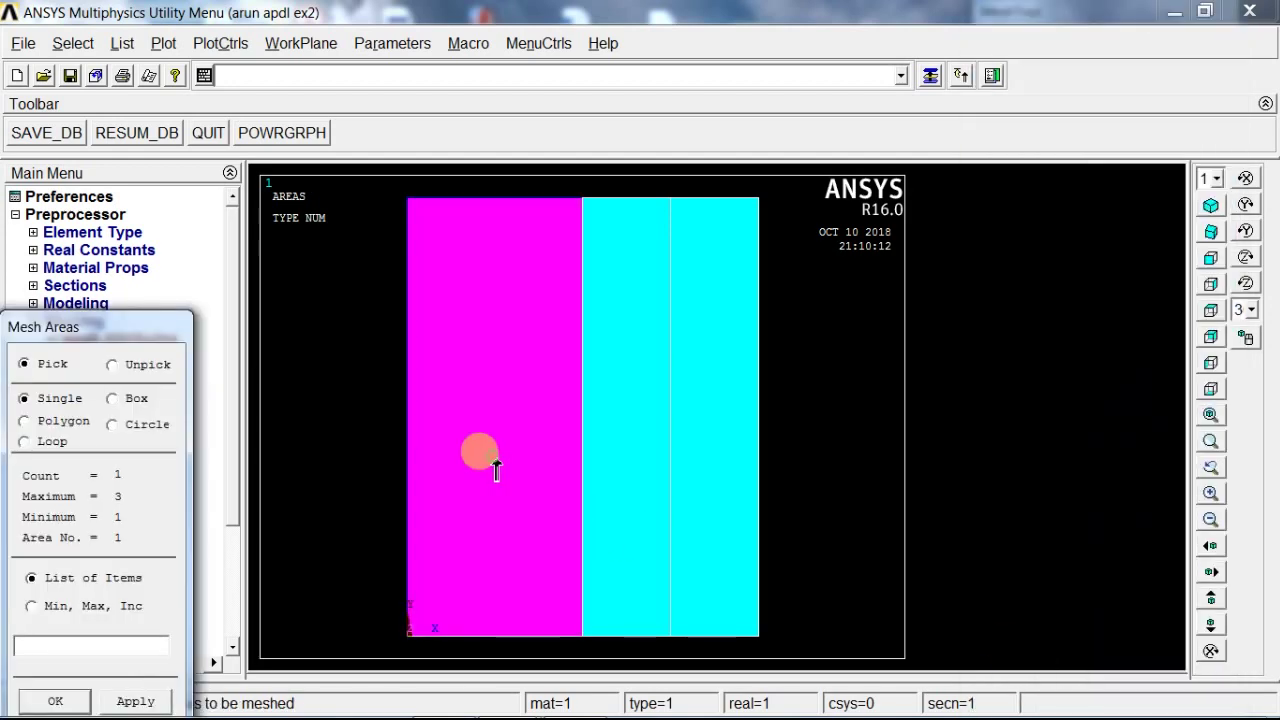
click(70, 704)
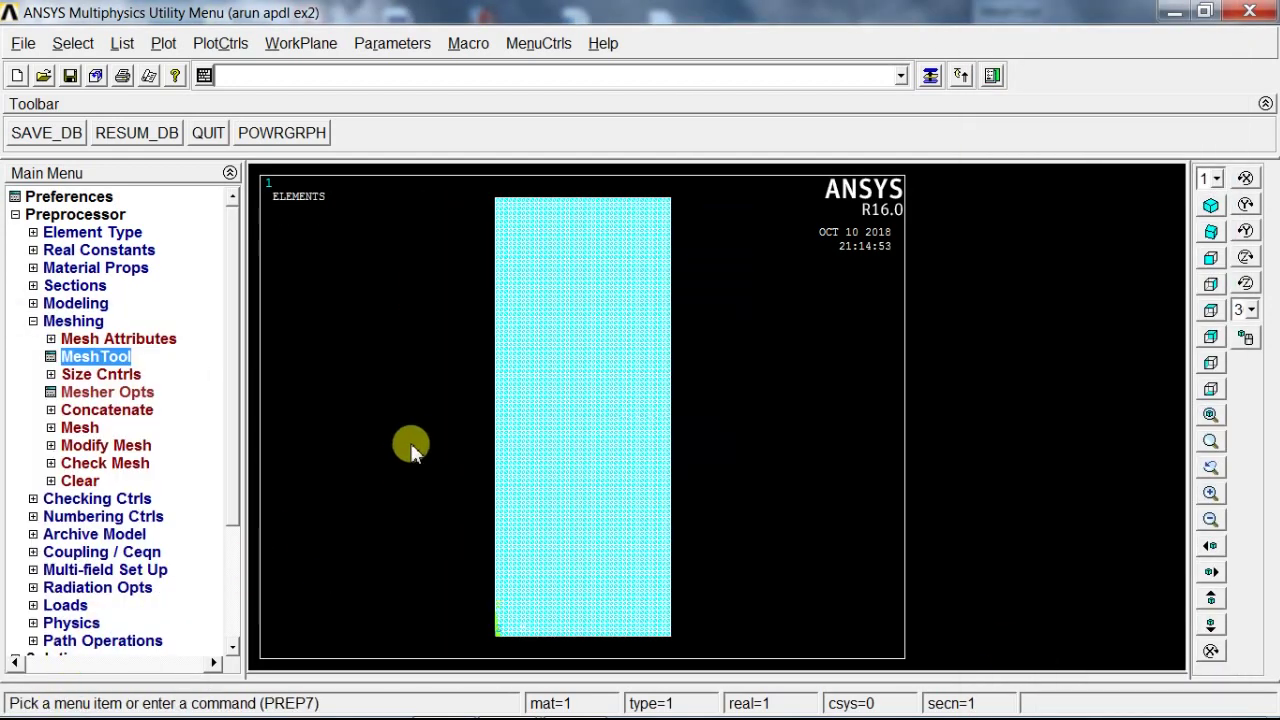
Examine the triangular mesh of the first layer up close, and return to a view of the whole layer
click(1210, 442)
click(584, 375)
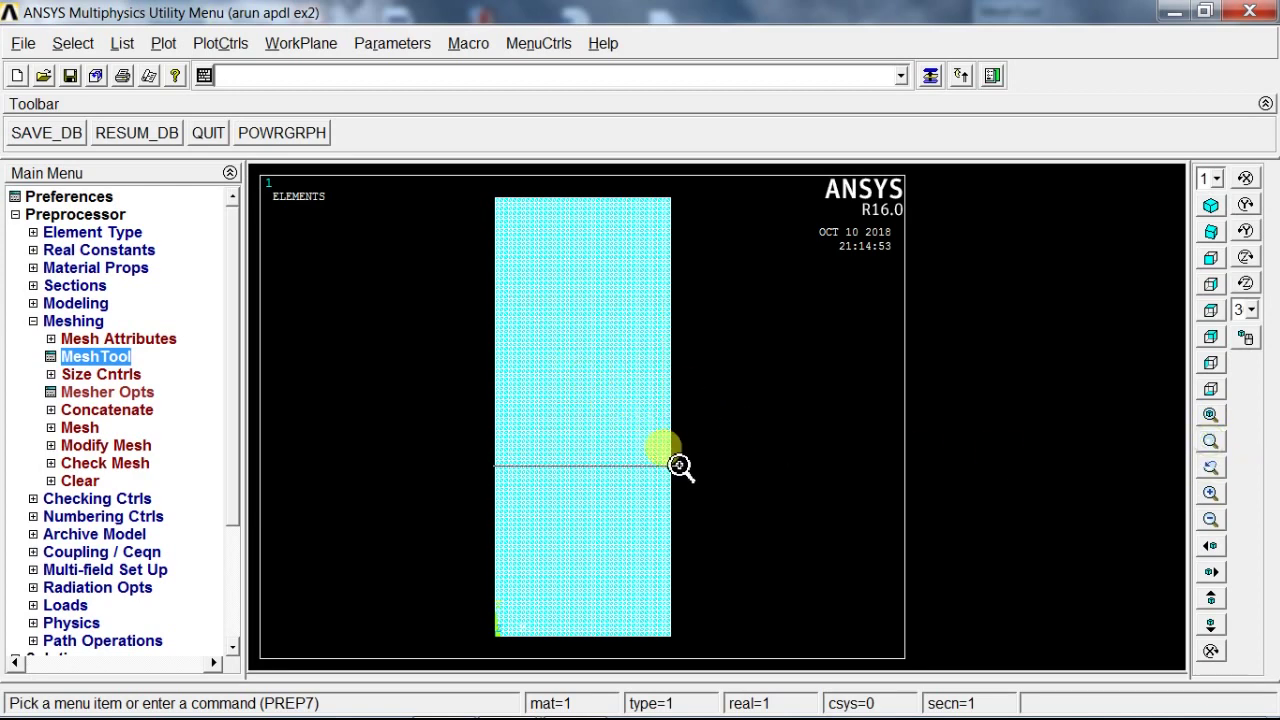
click(697, 487)
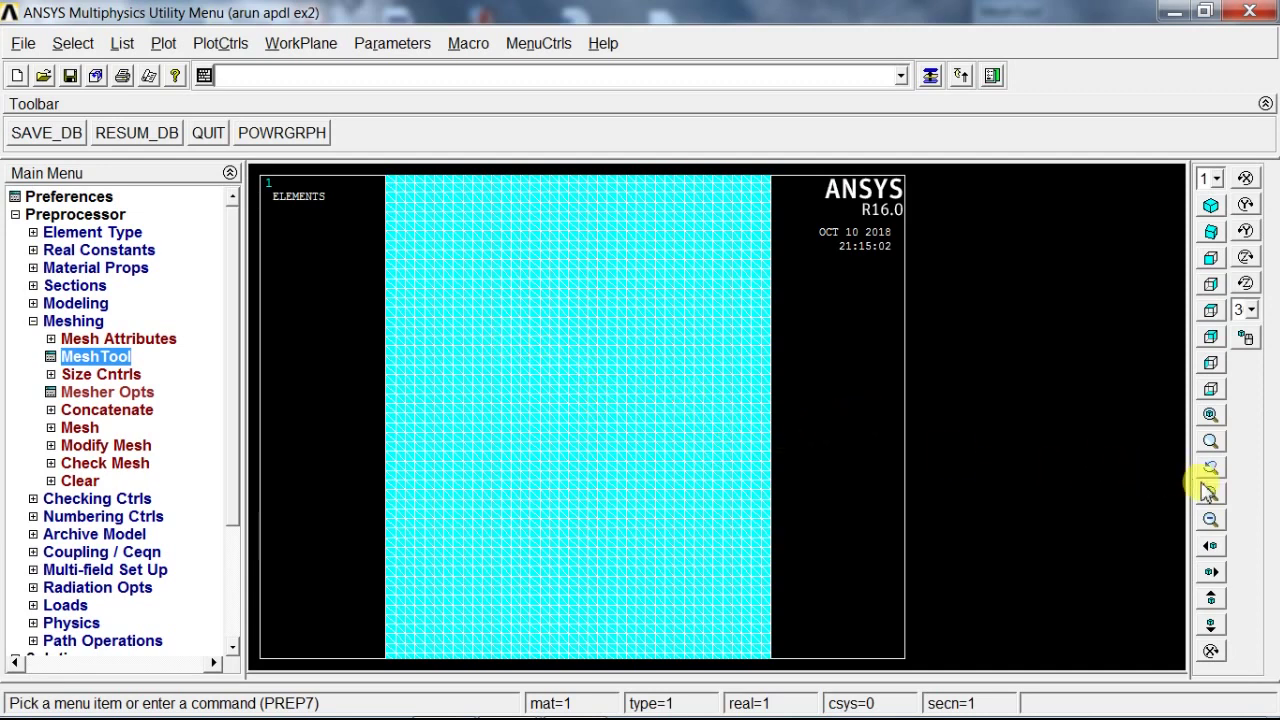
click(1210, 519)
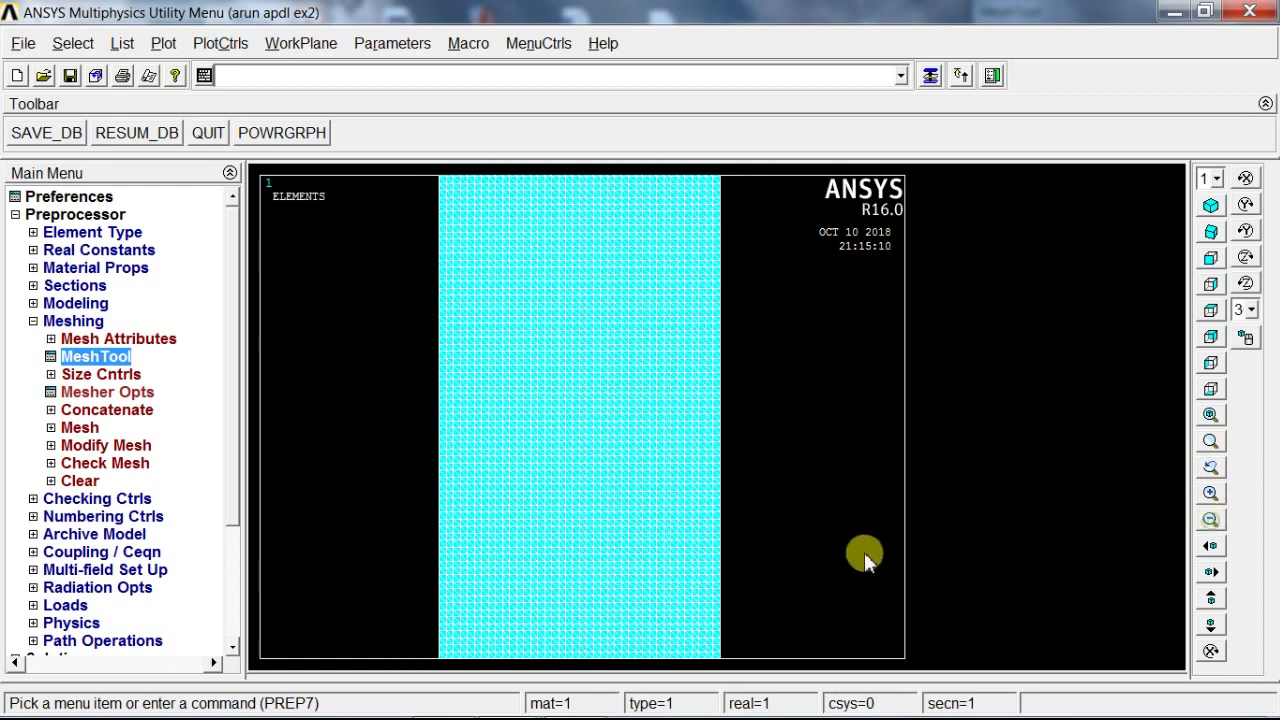
click(1210, 520)
click(1210, 520)
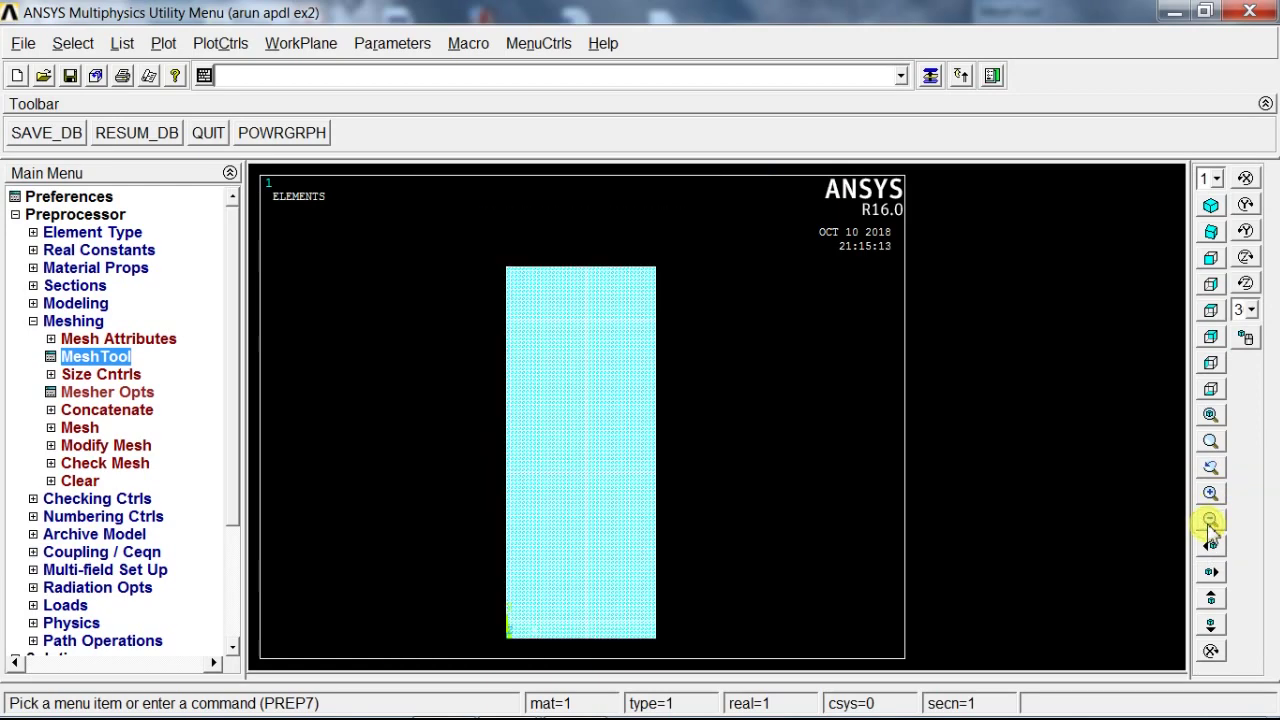
Set the global default meshing attributes to material number 2 with element type PLANE55
click(105, 357)
click(1168, 88)
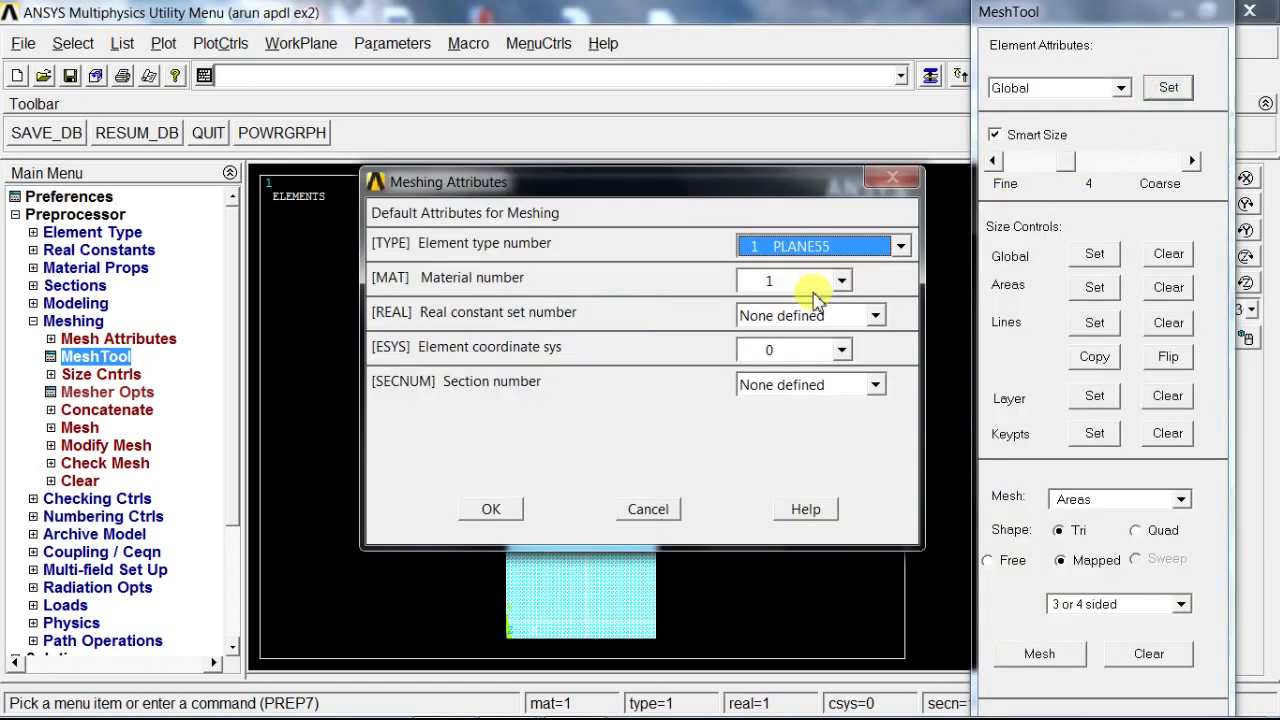
click(805, 282)
click(790, 323)
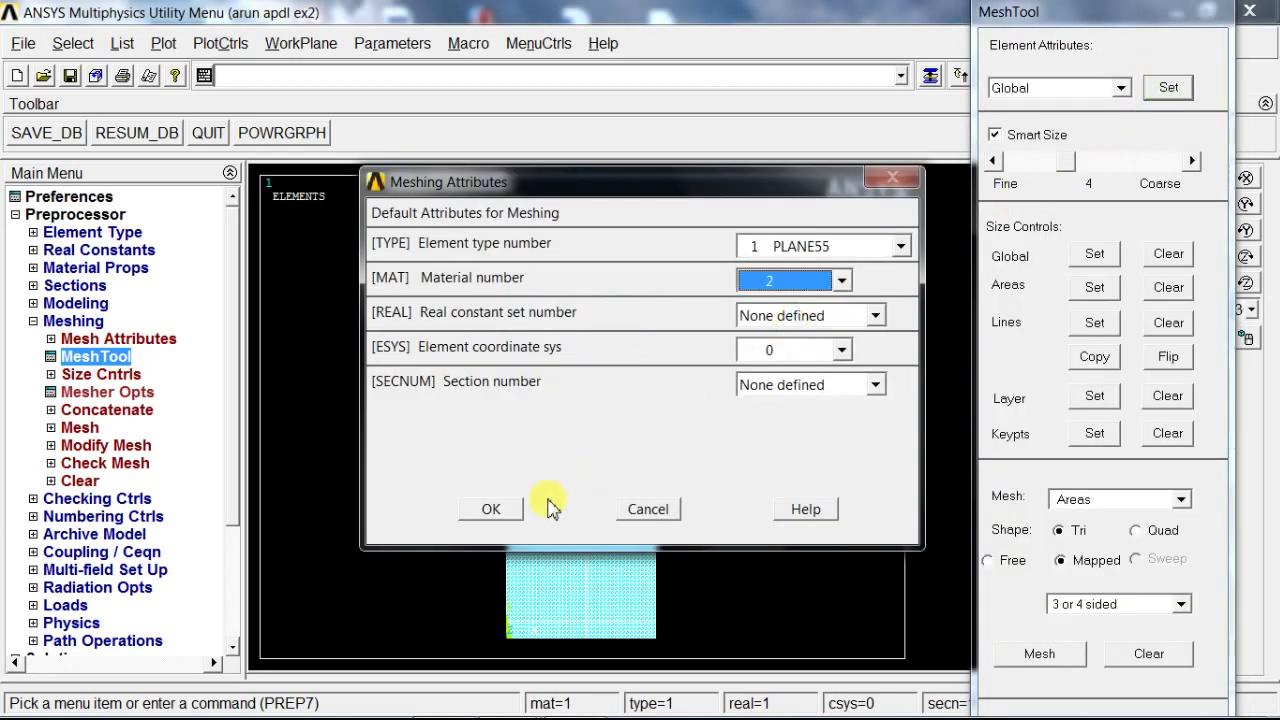
click(491, 509)
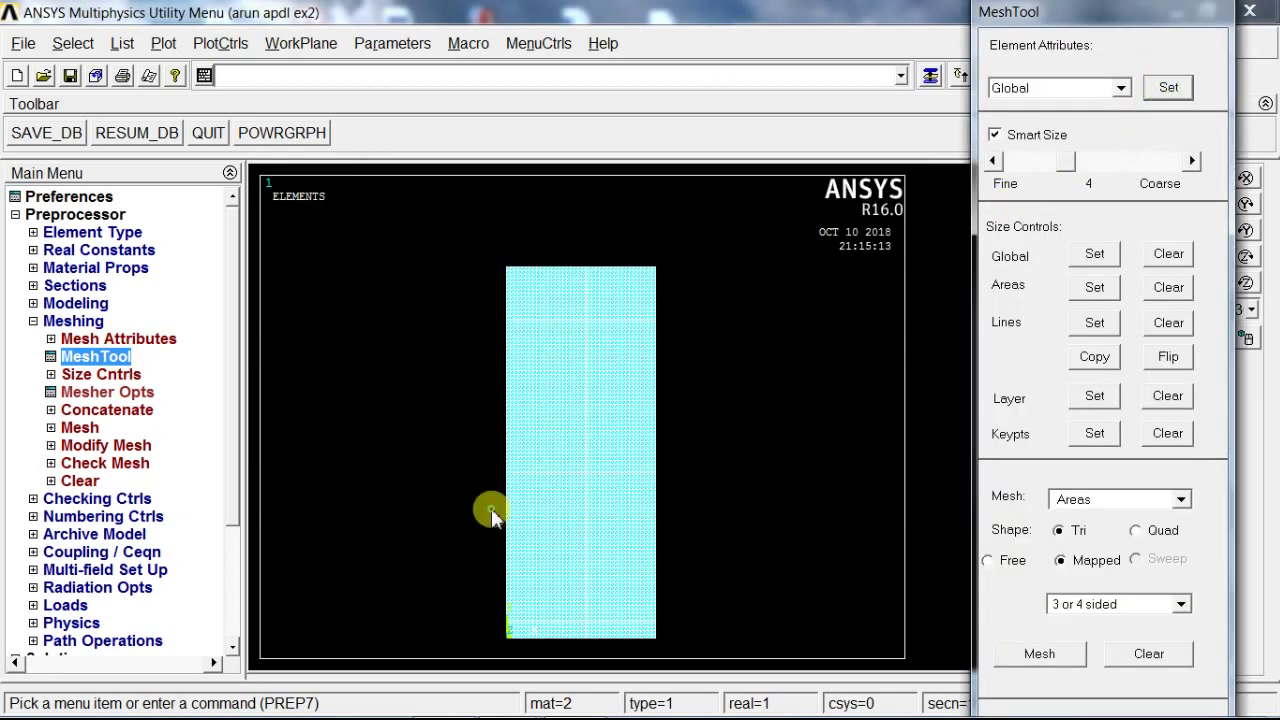
Assign an element edge length of 0.5 to the middle-layer area next to the meshed layer
click(1095, 289)
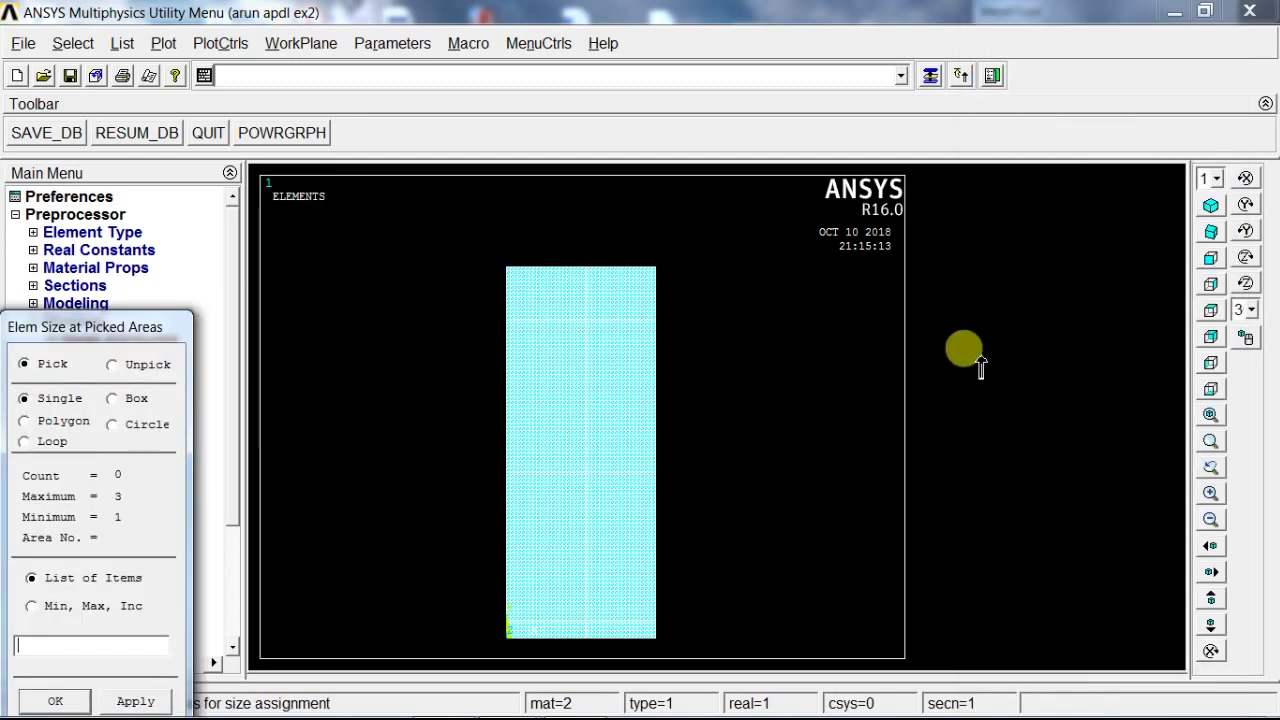
click(693, 436)
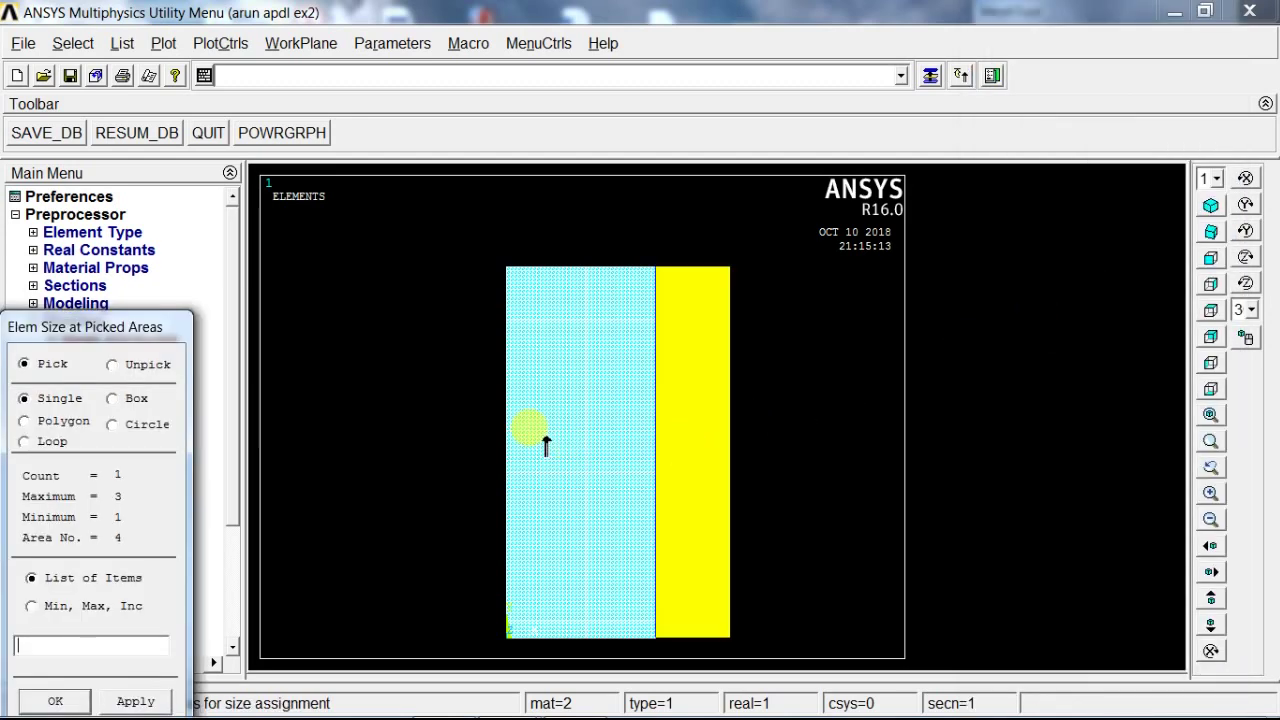
click(86, 700)
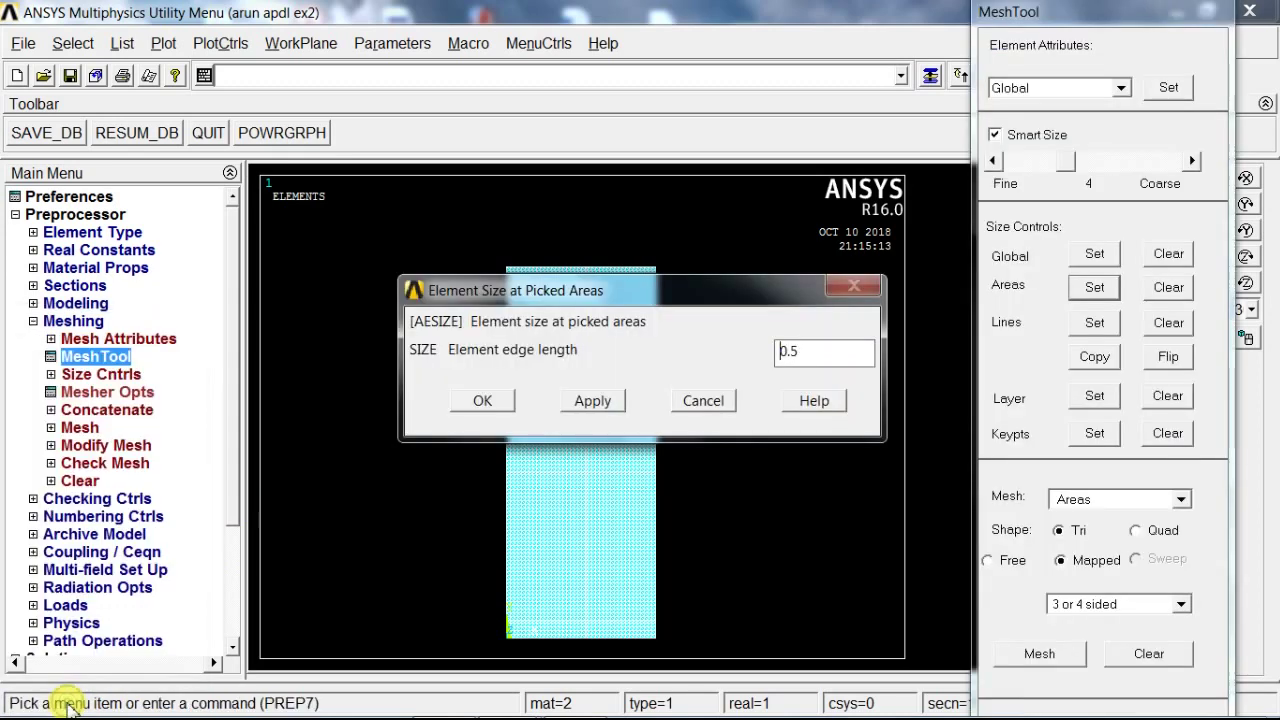
click(486, 401)
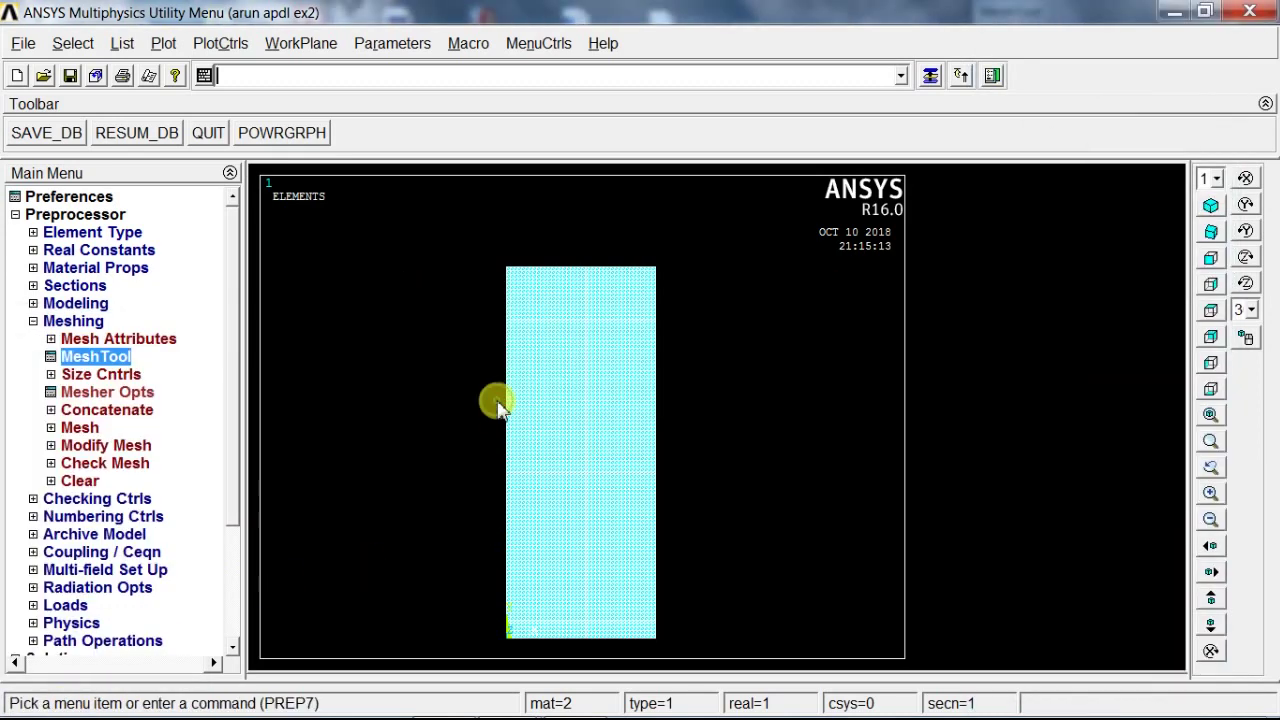
Mesh the middle-layer area with mapped triangular elements using the material 2 attributes
click(932, 82)
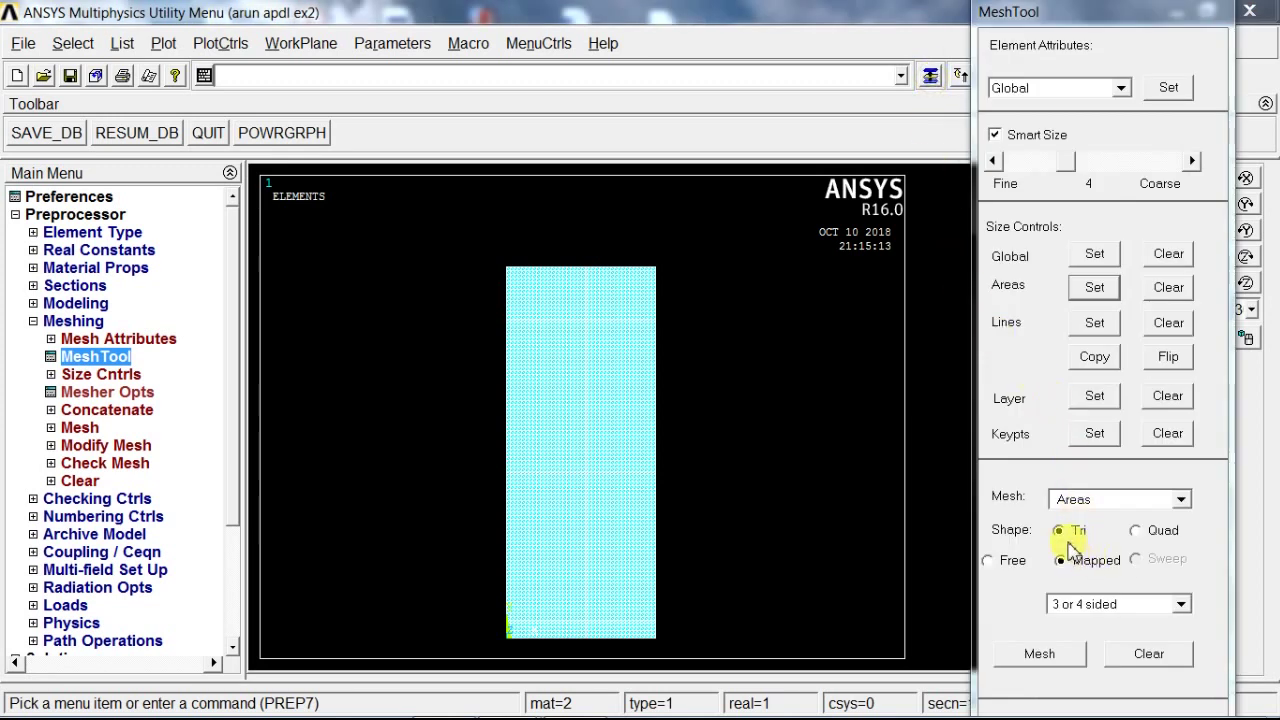
click(1040, 654)
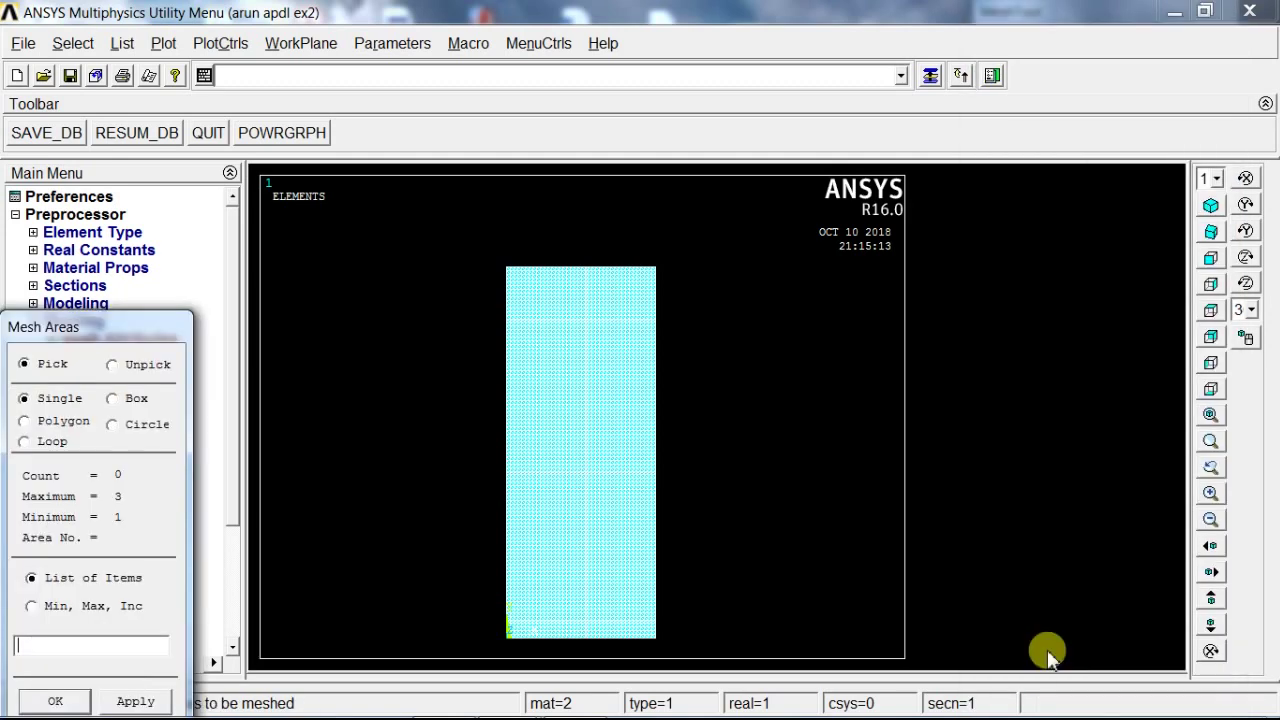
click(706, 550)
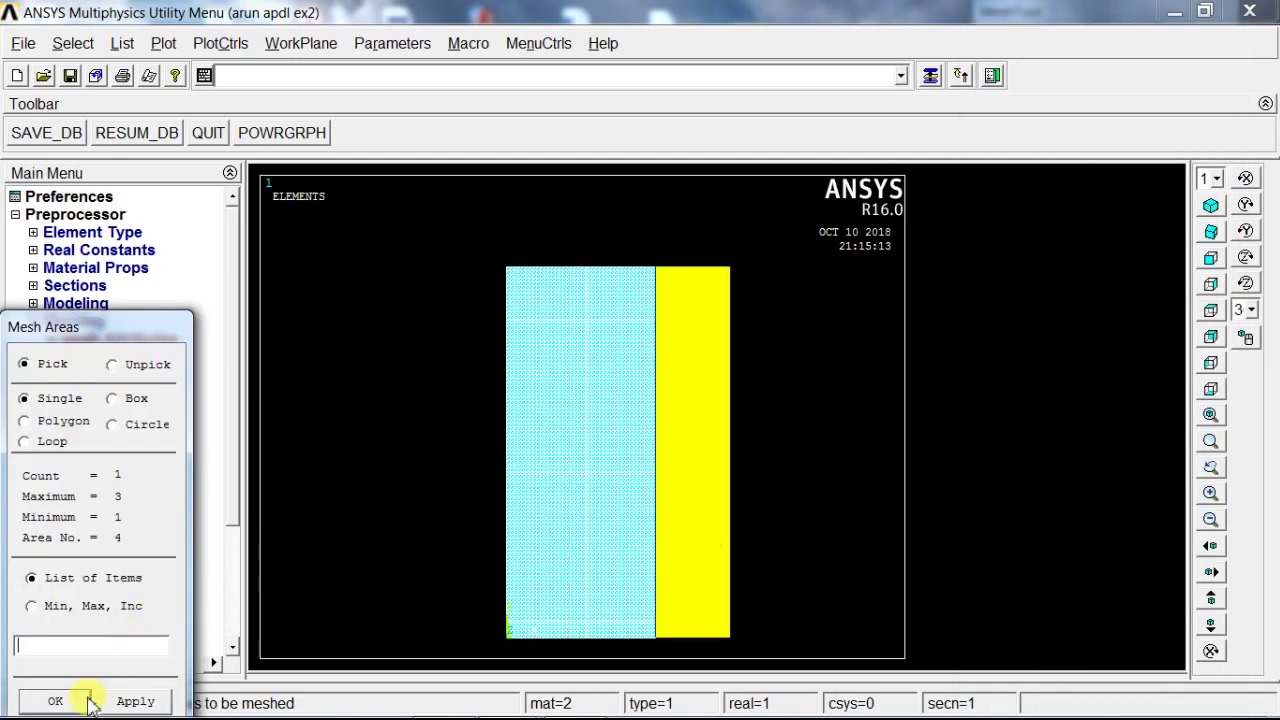
click(56, 702)
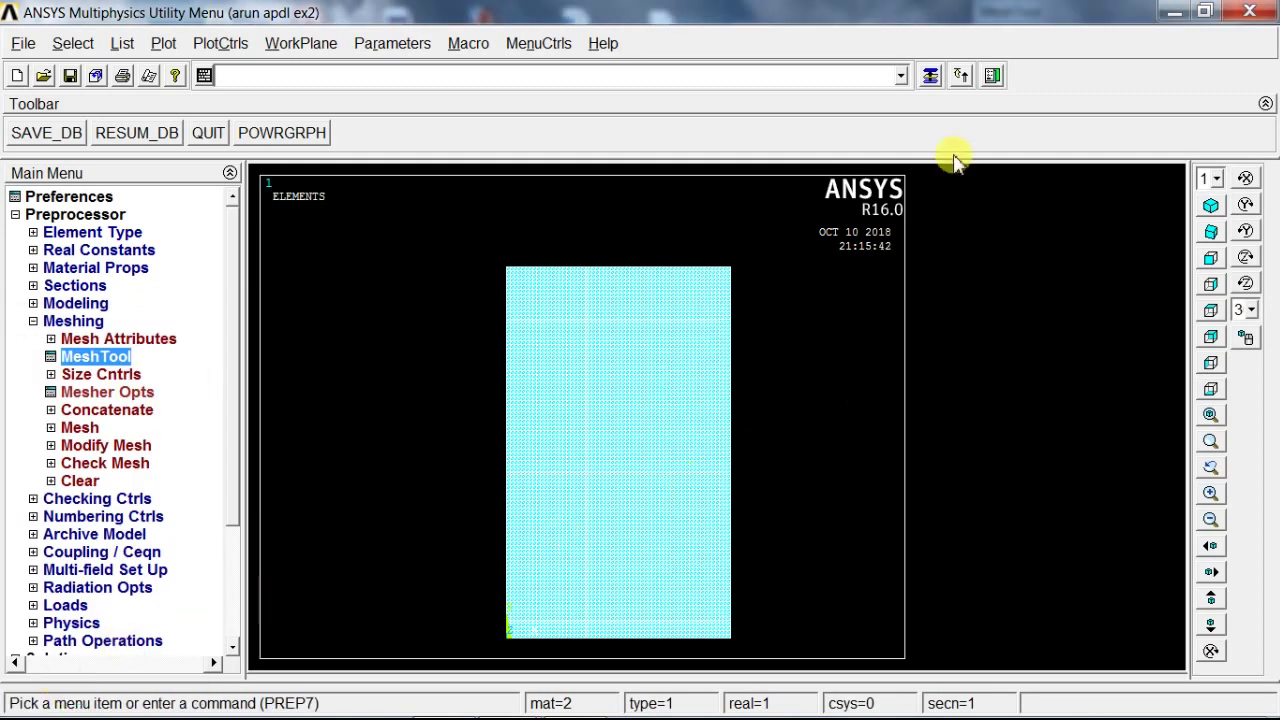
Set the global default meshing attributes to material number 3, keeping element type PLANE55
click(100, 359)
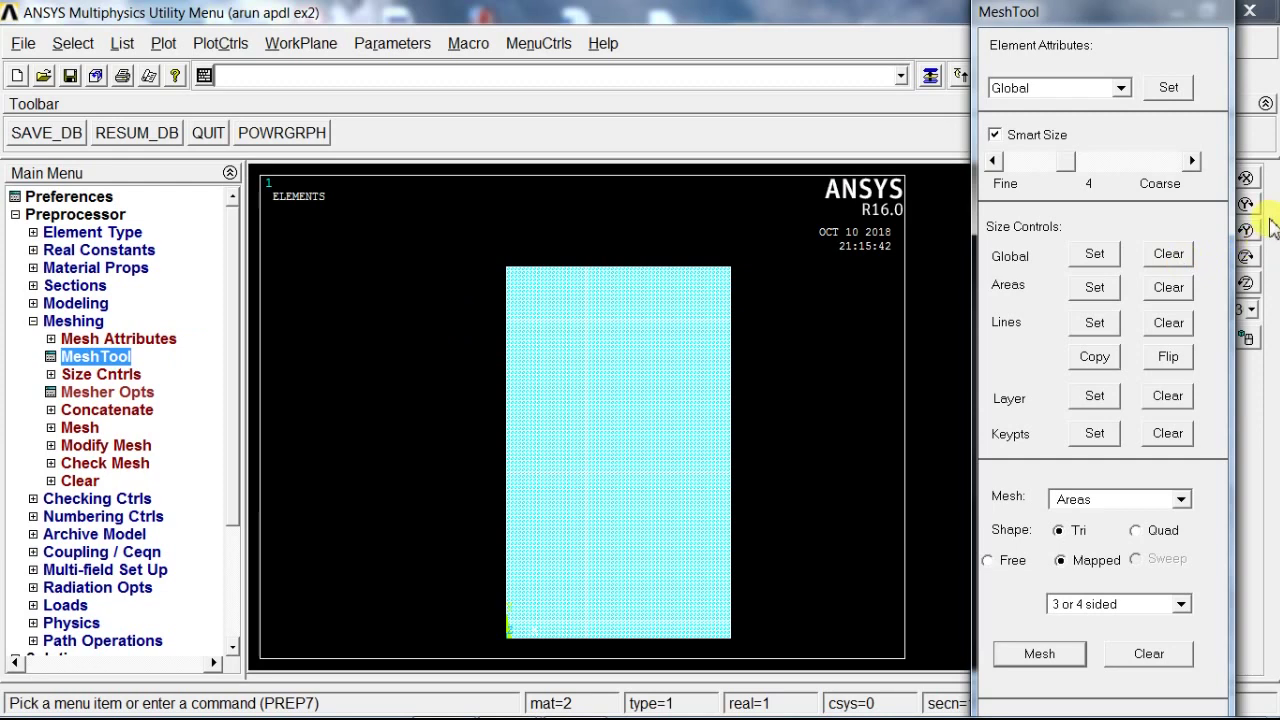
click(1168, 87)
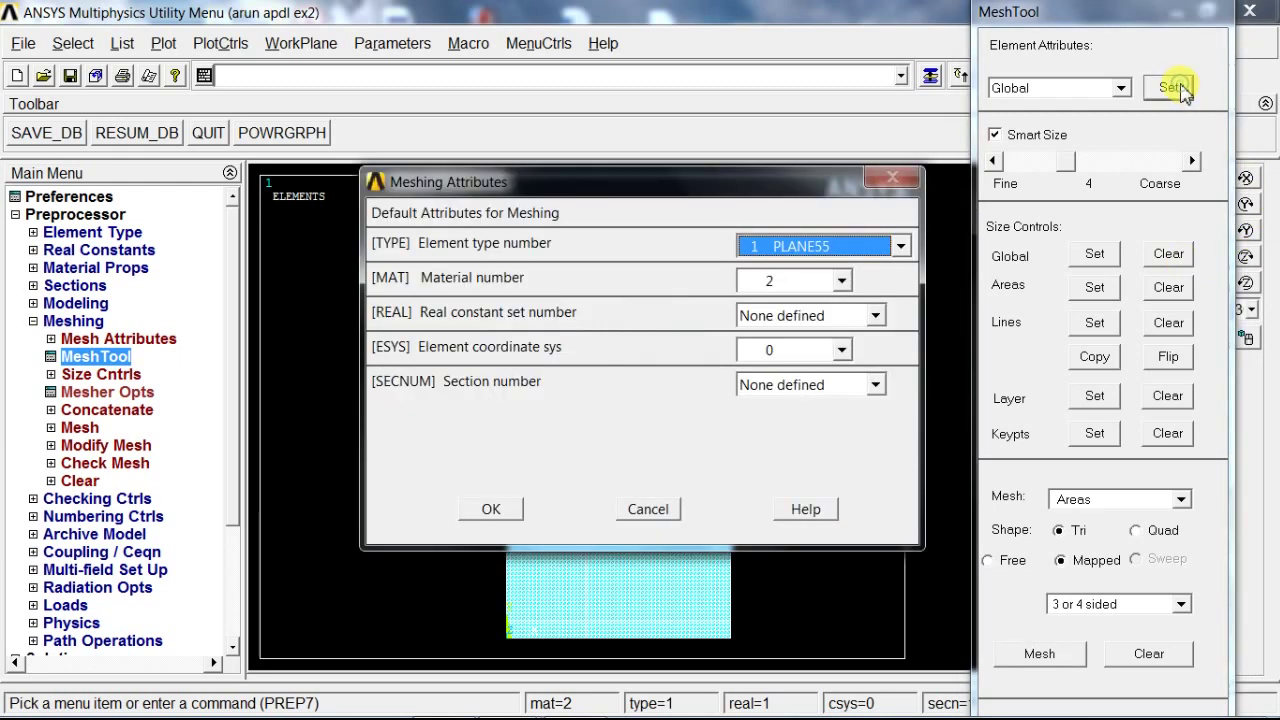
click(842, 281)
click(795, 338)
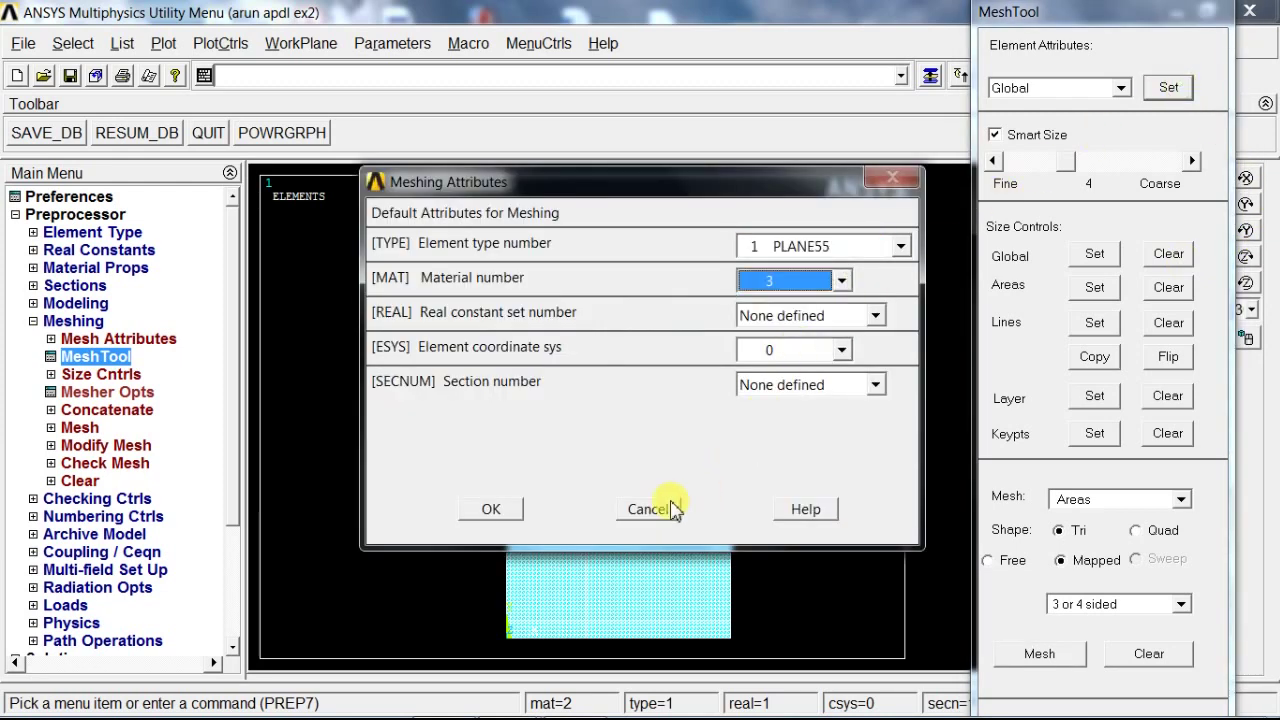
click(500, 510)
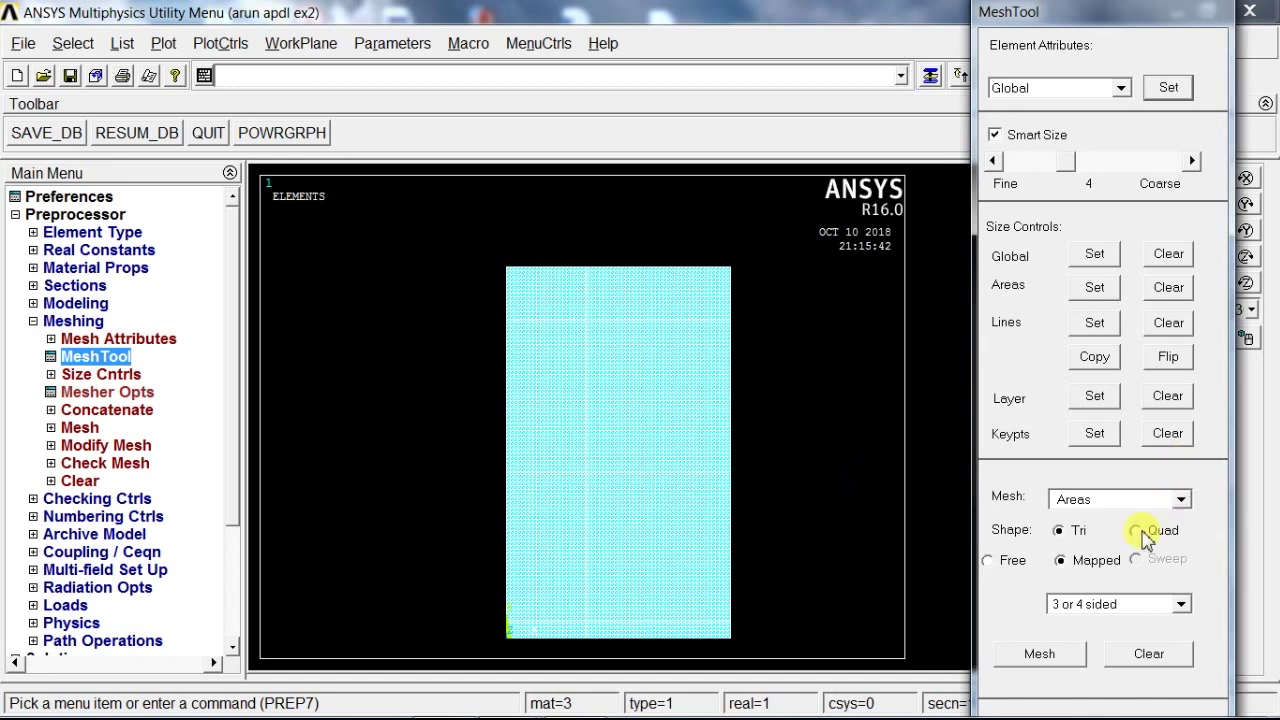
Assign the element edge length to the unmeshed third-layer area at the wall's right side
click(1097, 289)
click(757, 415)
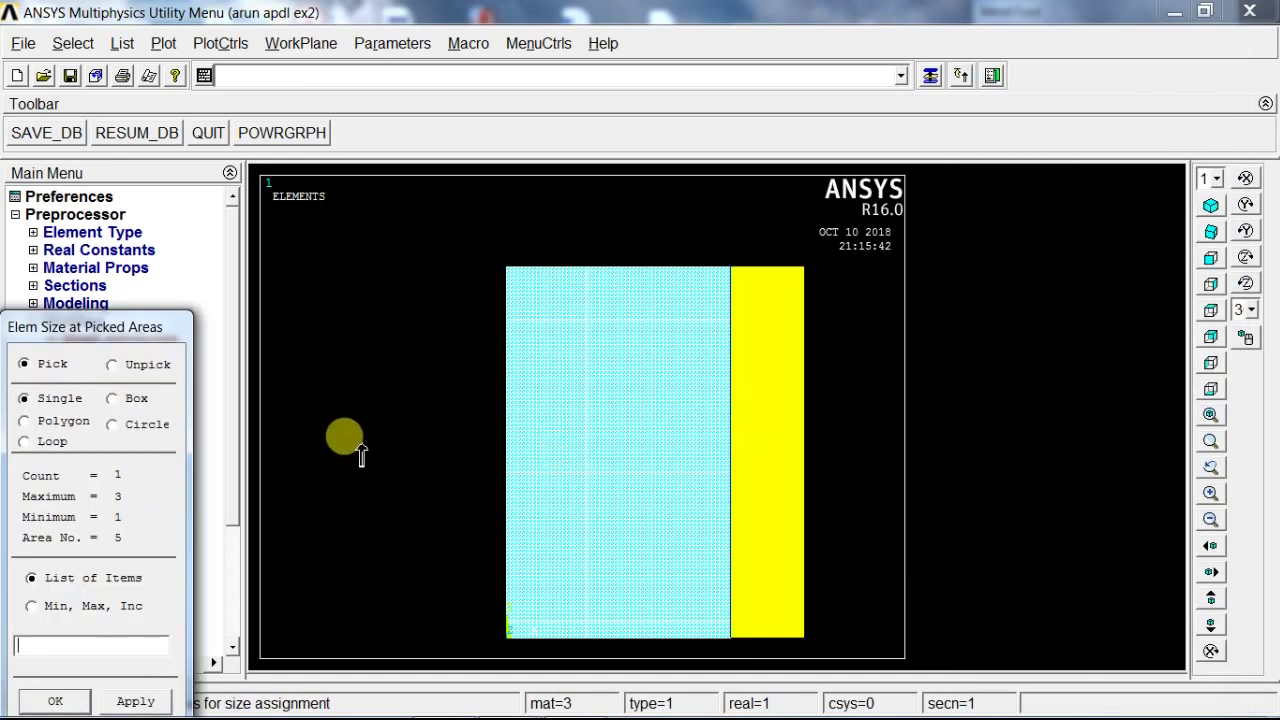
click(55, 701)
click(481, 401)
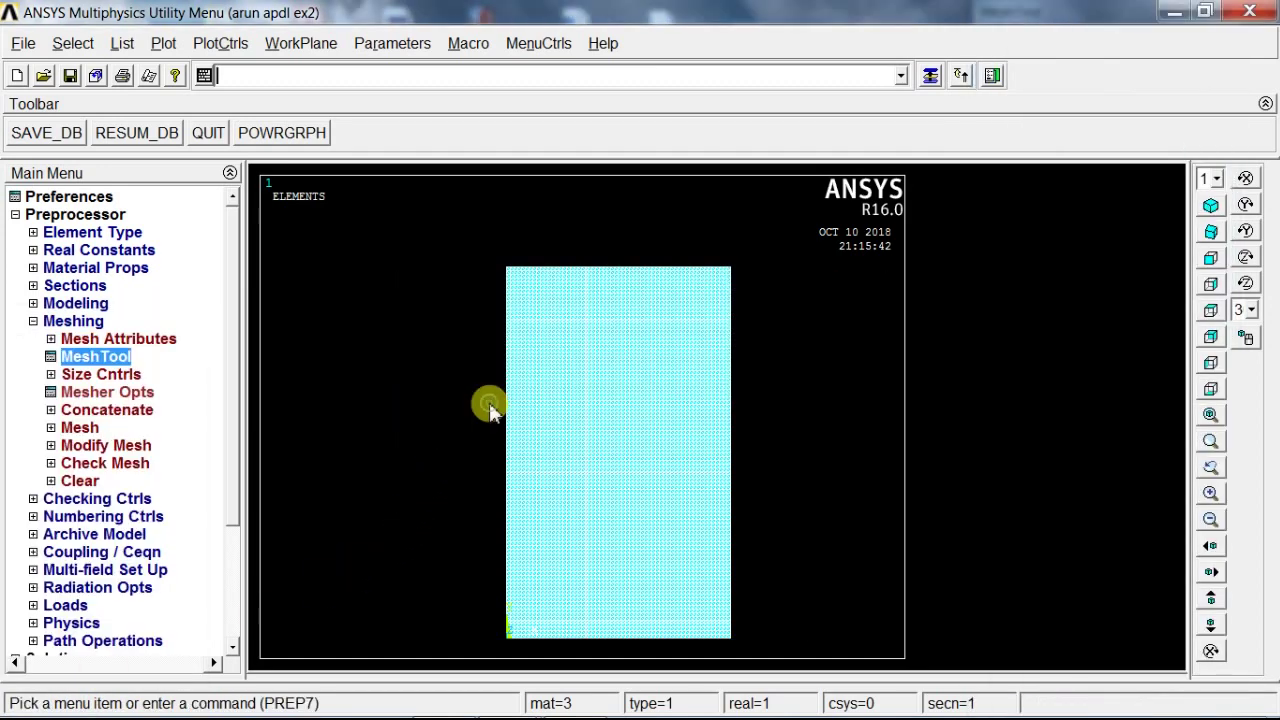
Mesh the third-layer area with mapped triangular elements using the material 3 attributes
click(930, 78)
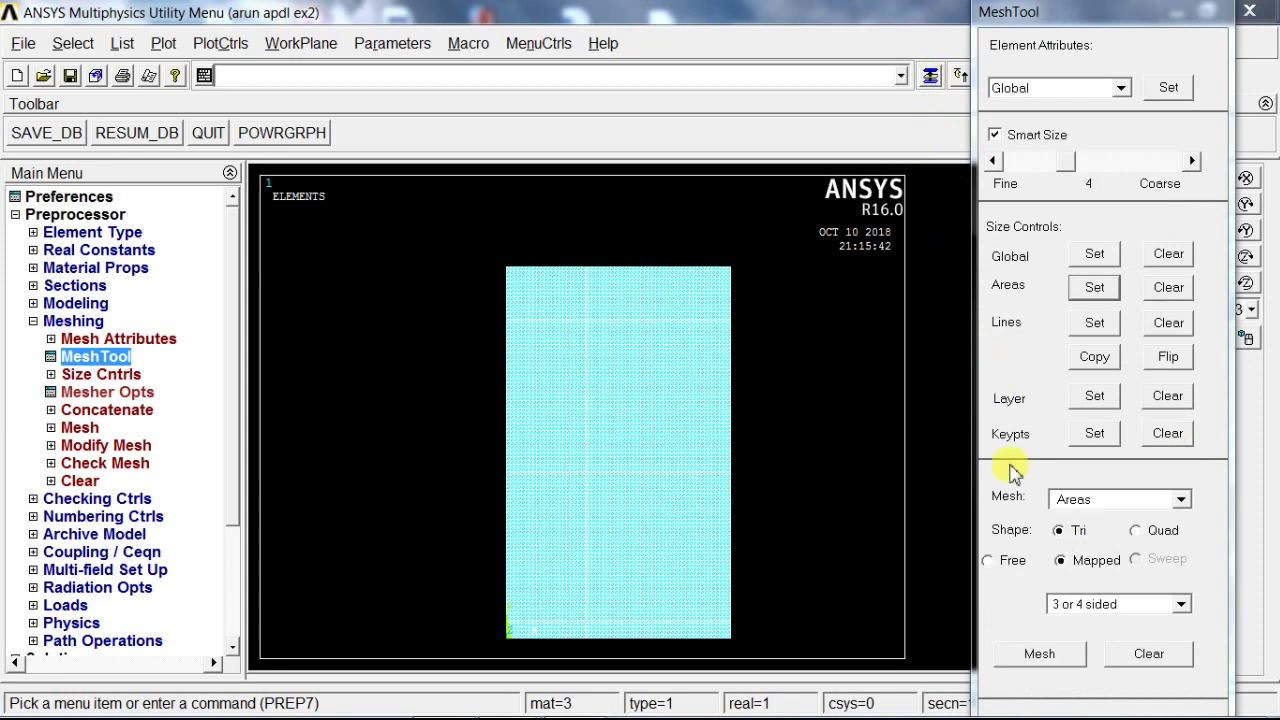
click(1044, 653)
click(770, 550)
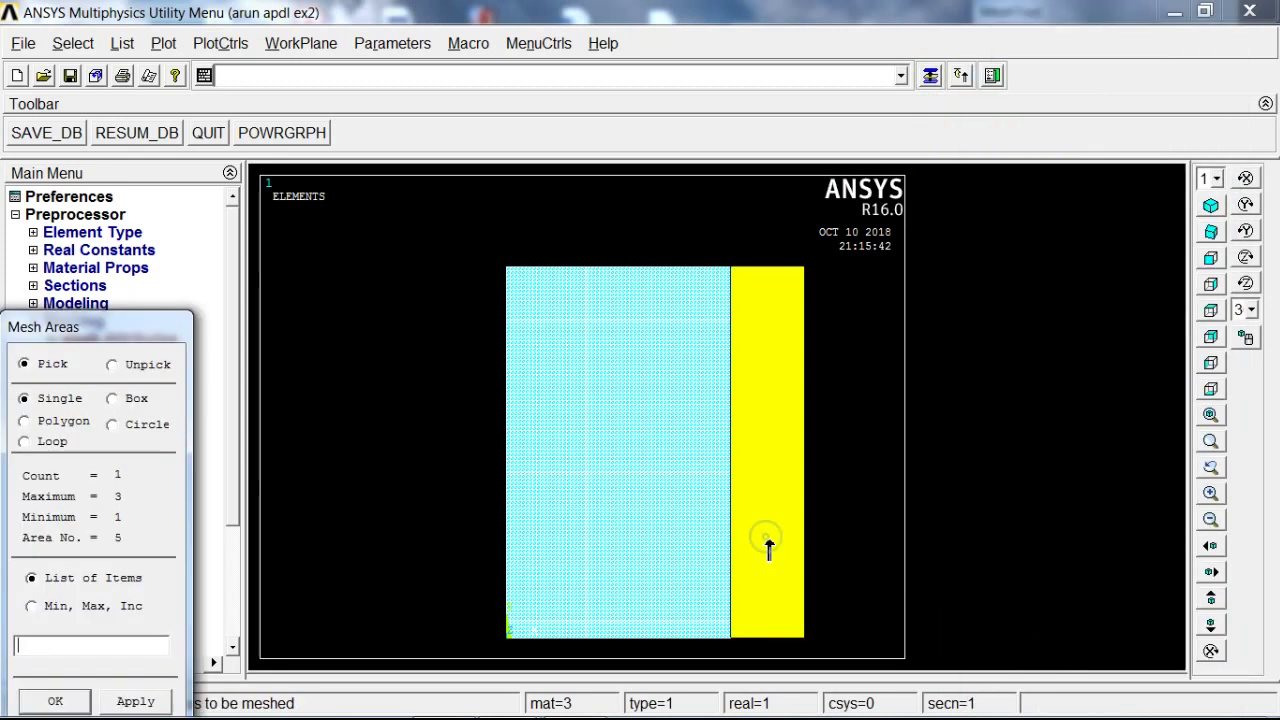
click(112, 541)
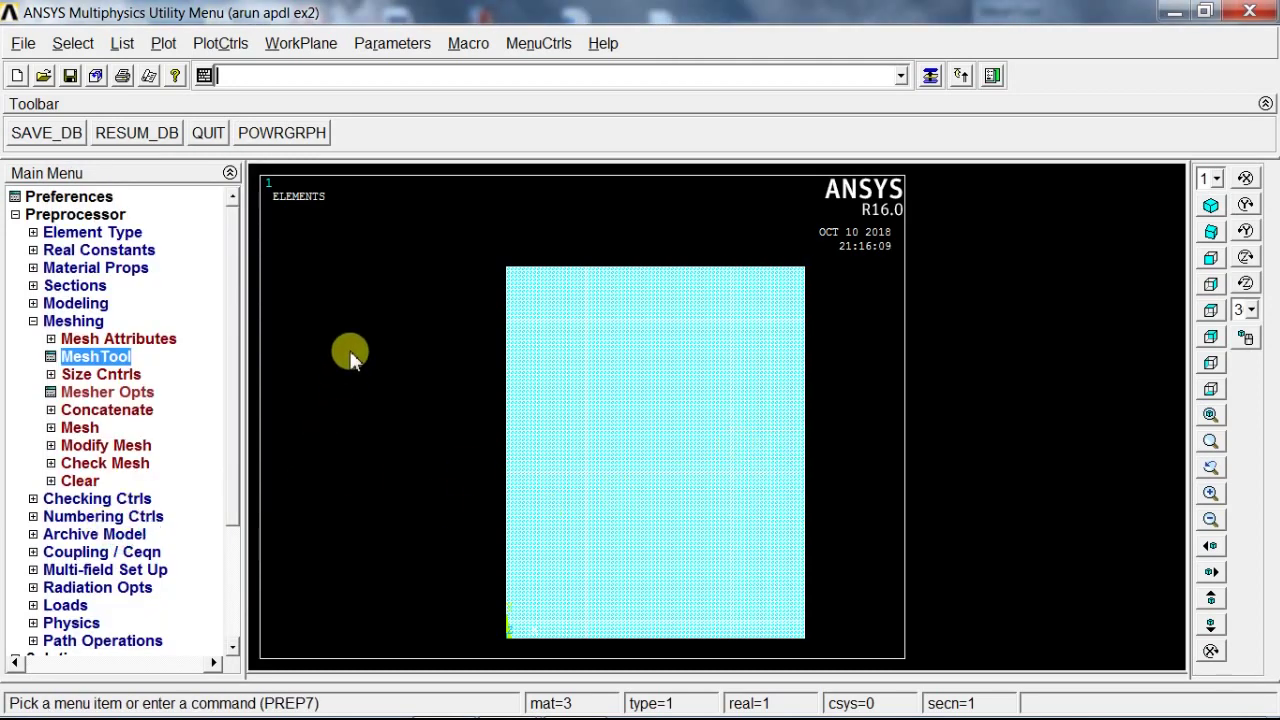
Enter the solution phase and open the options for applying thermal temperature loads
drag(236, 350, 228, 525)
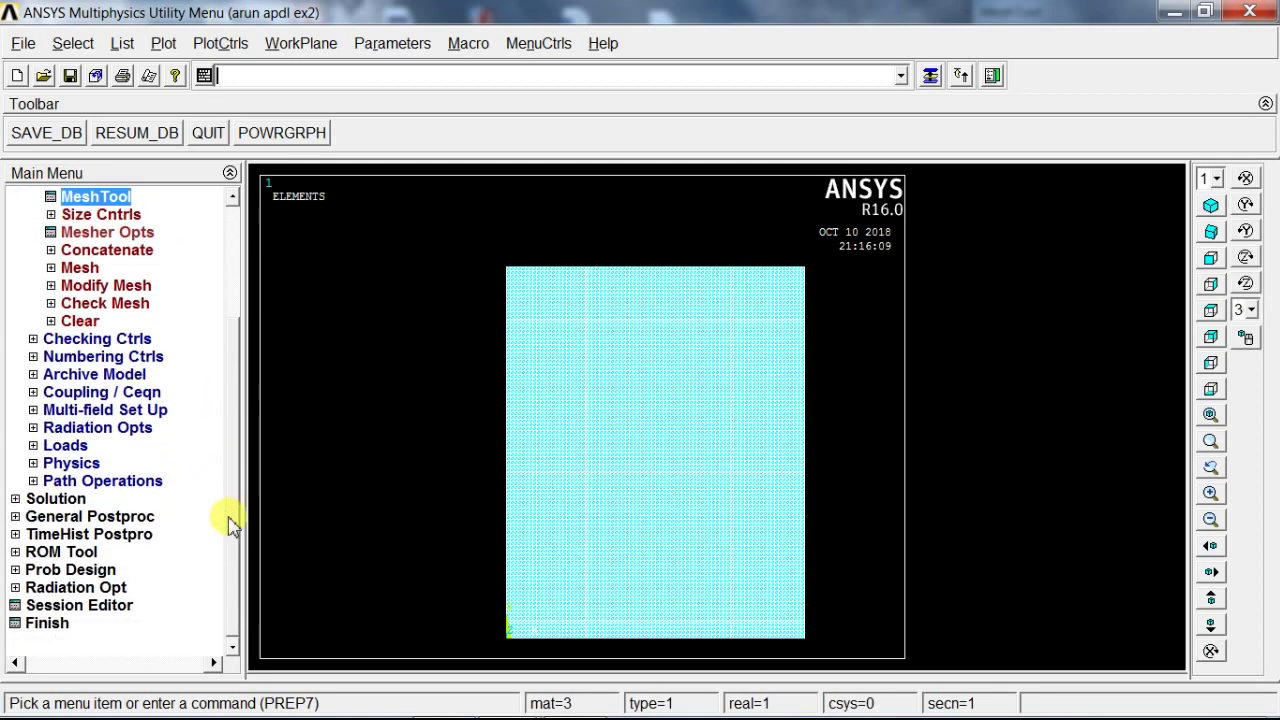
click(40, 498)
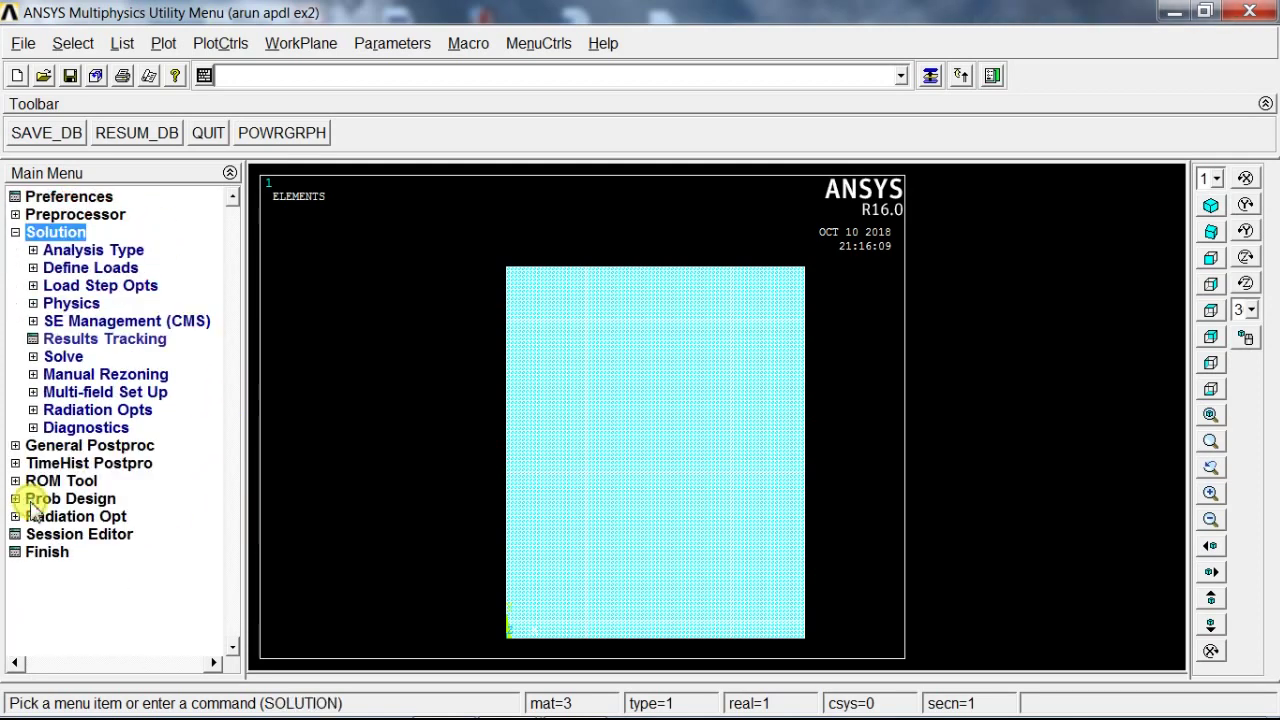
click(104, 252)
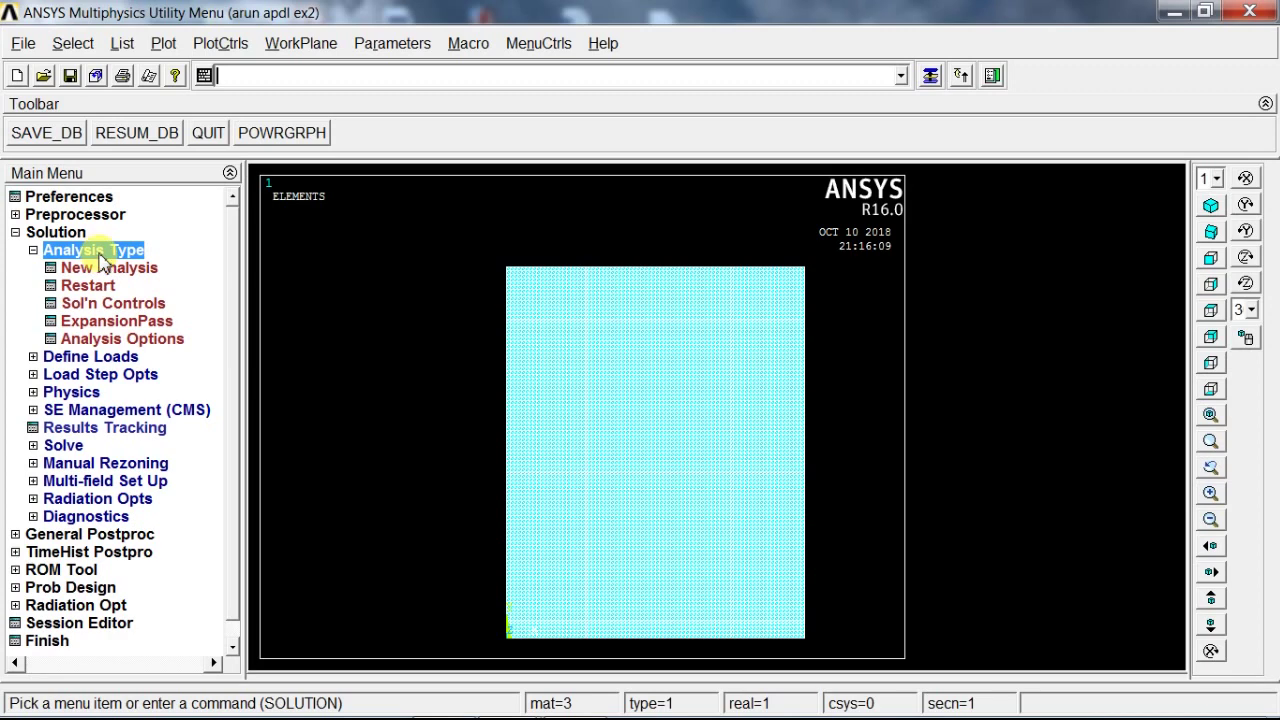
click(100, 252)
click(100, 267)
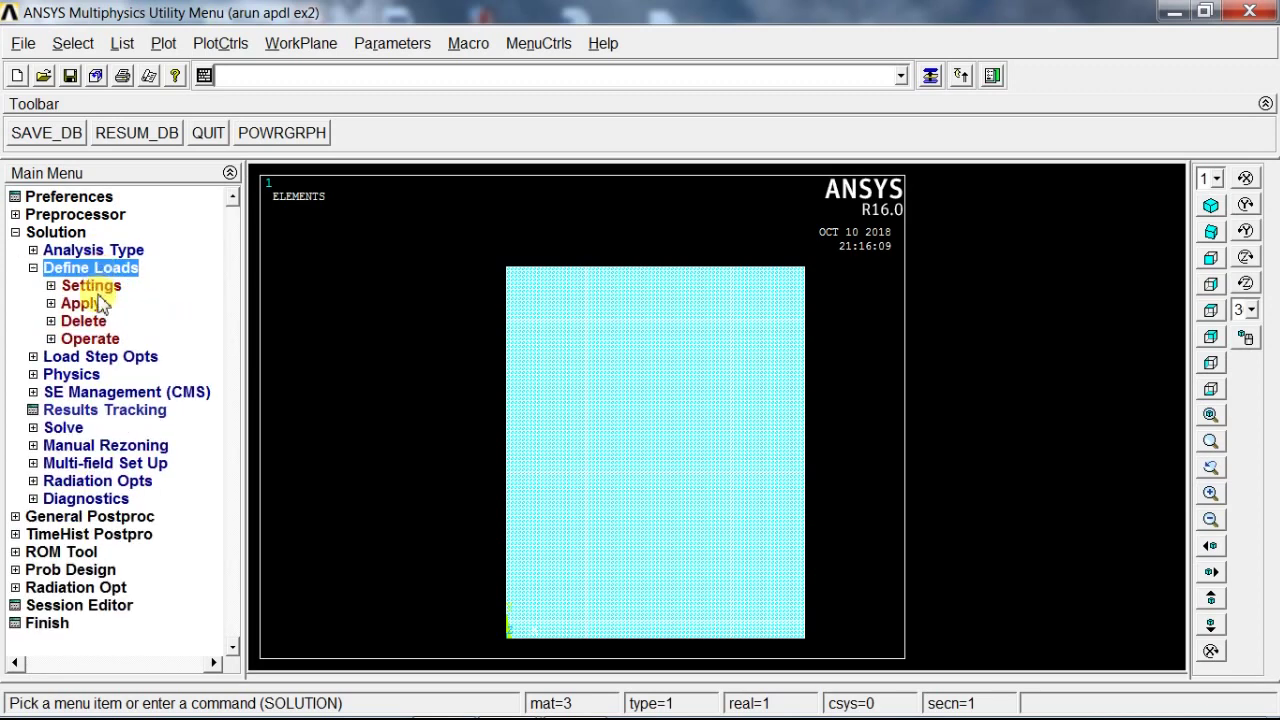
click(88, 305)
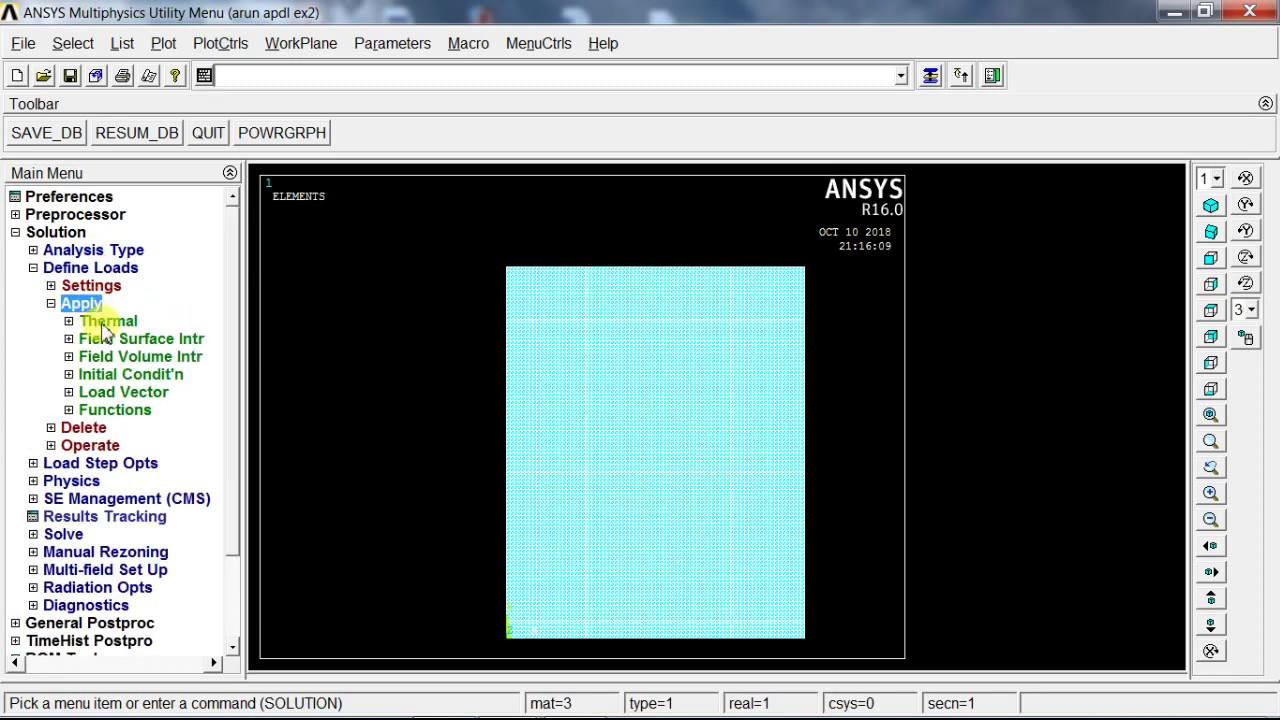
click(104, 322)
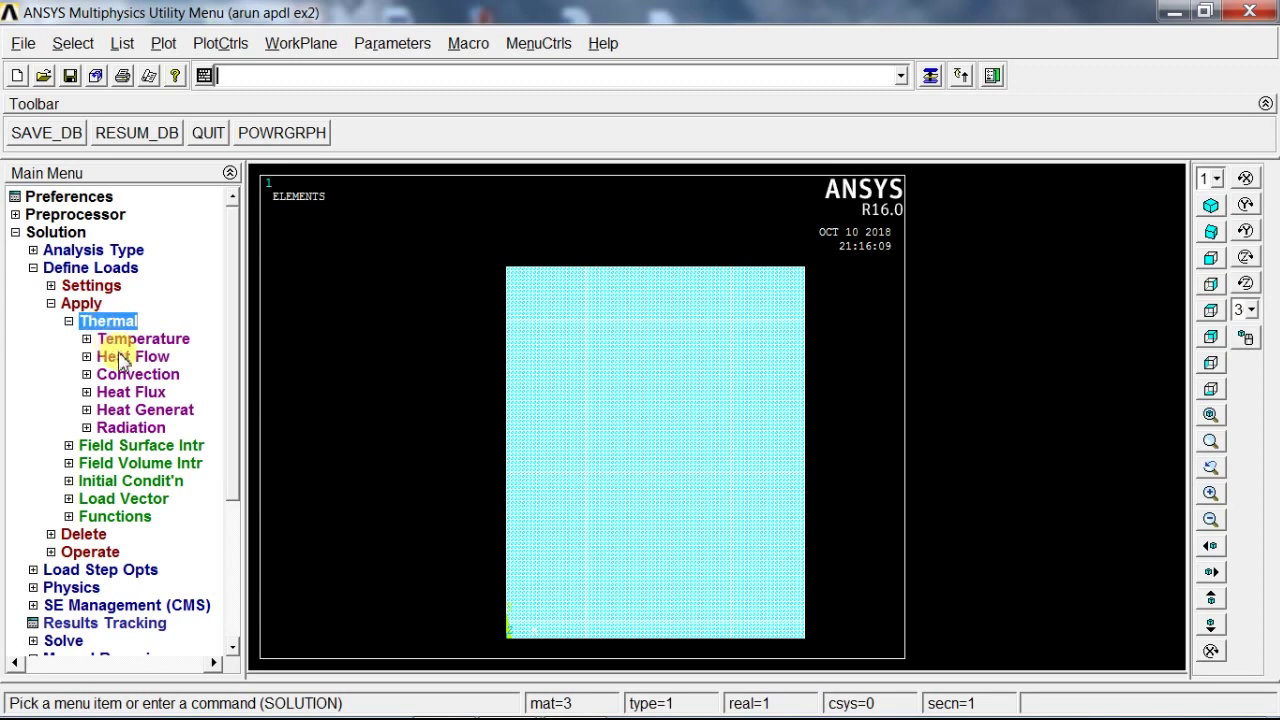
click(142, 340)
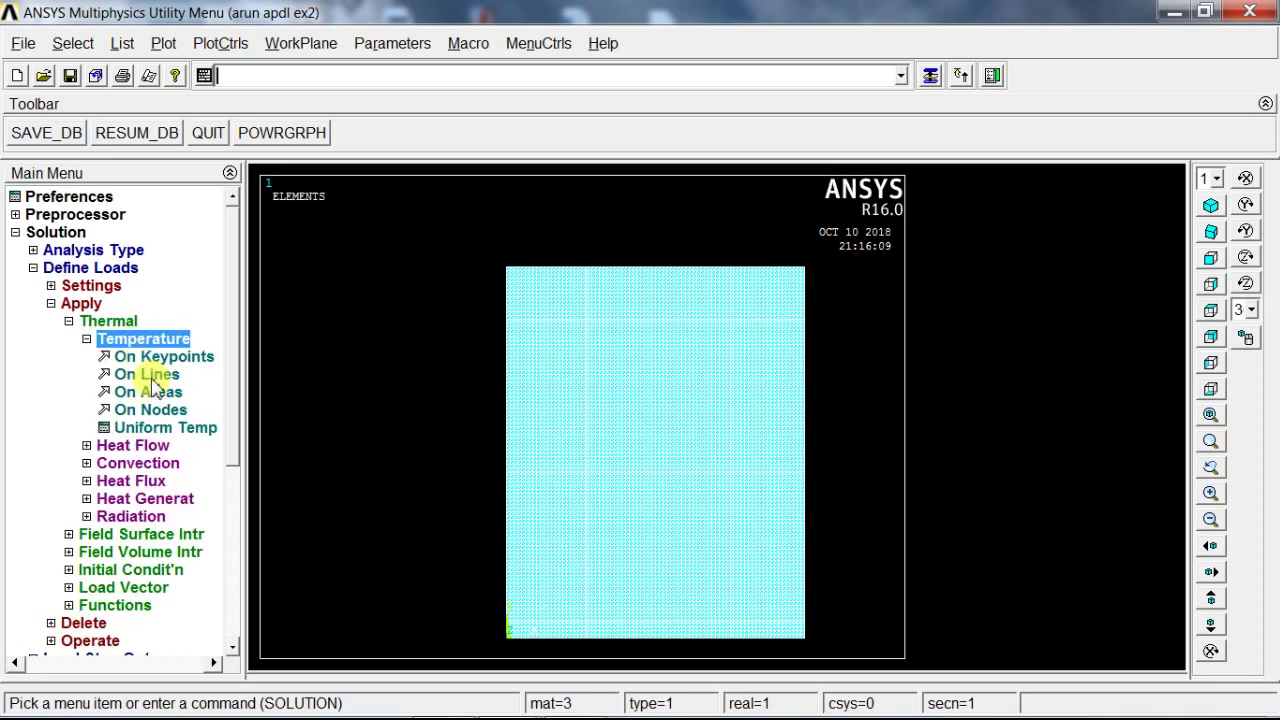
Apply a constant TEMP load of 1670 to the outer vertical line on the wall's left side
click(150, 375)
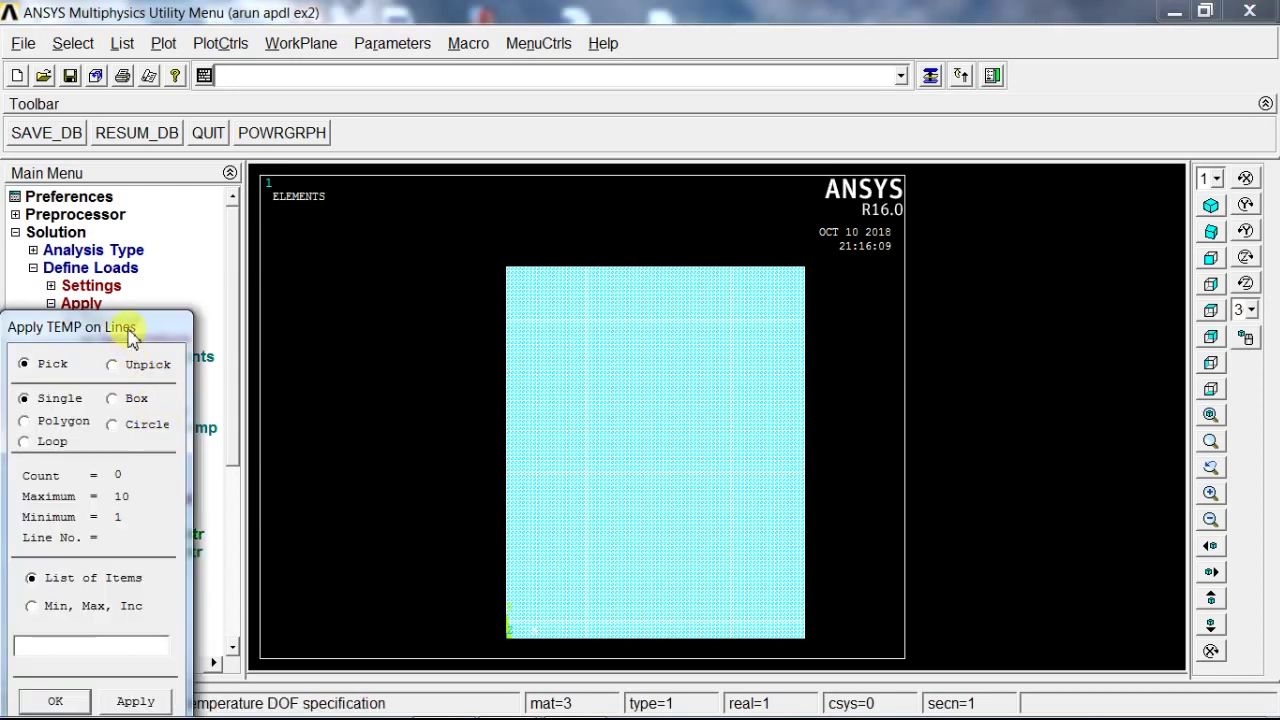
drag(166, 338, 237, 157)
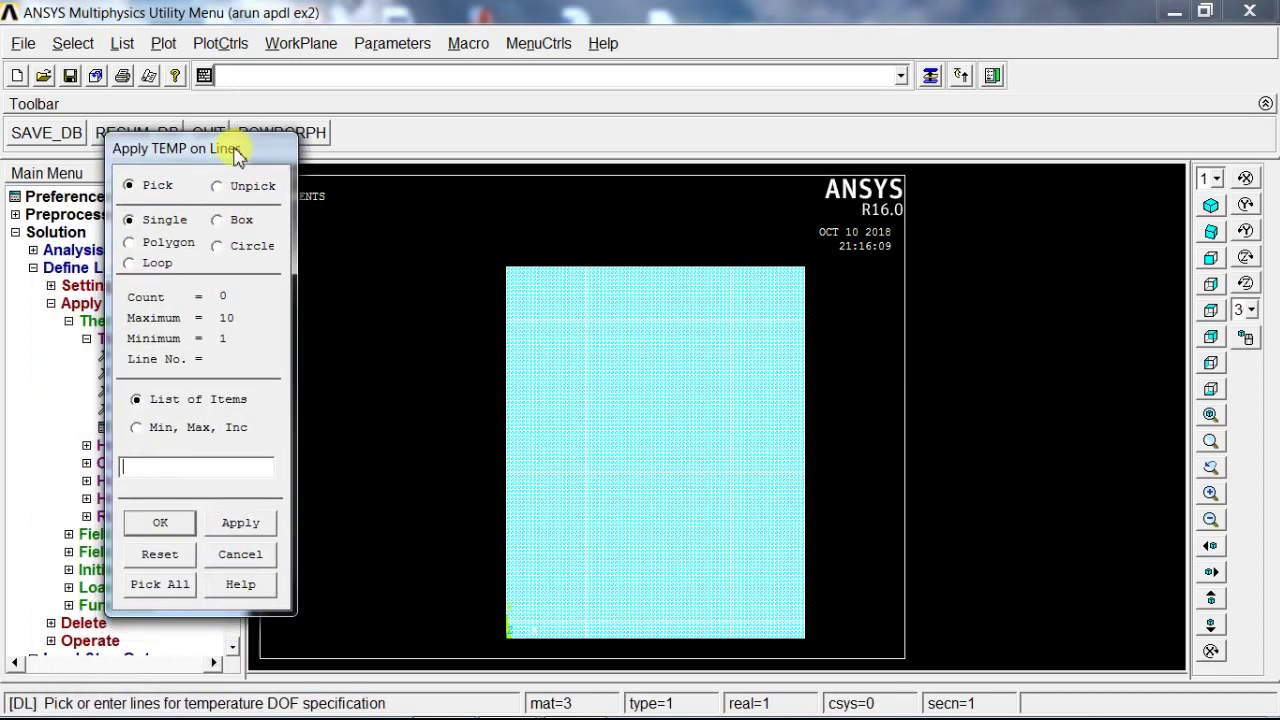
click(508, 500)
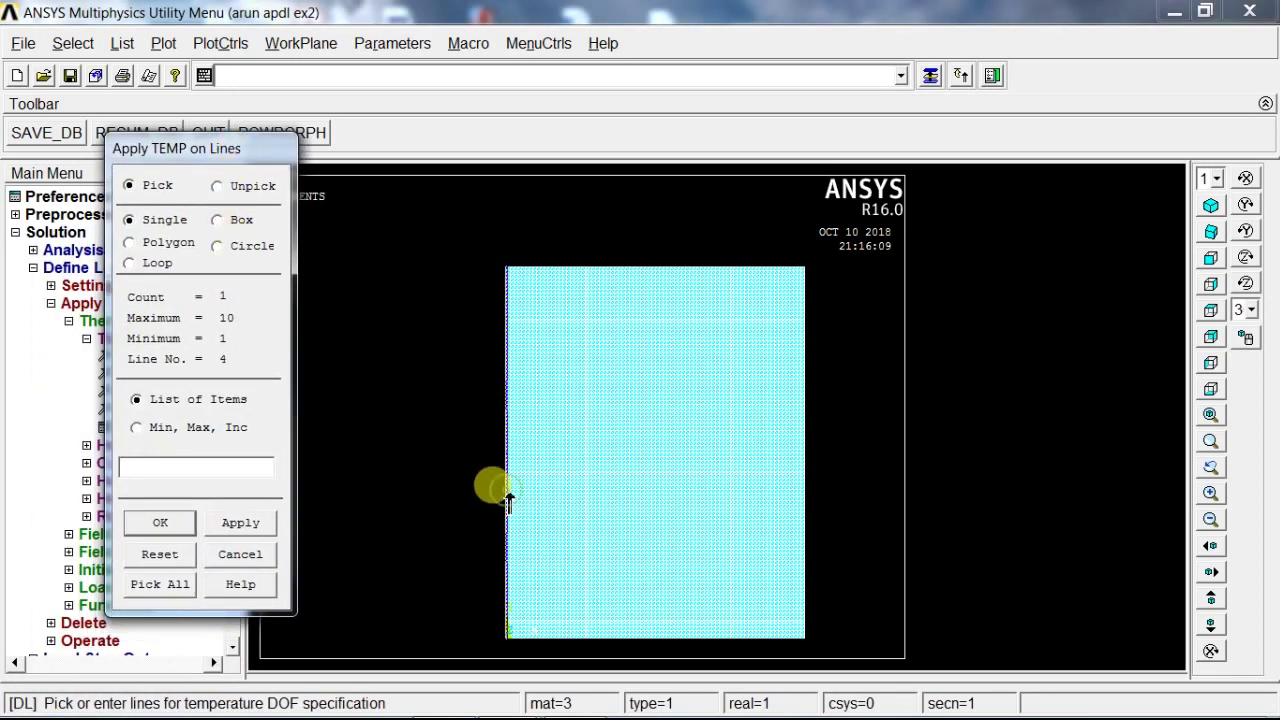
click(162, 524)
click(748, 229)
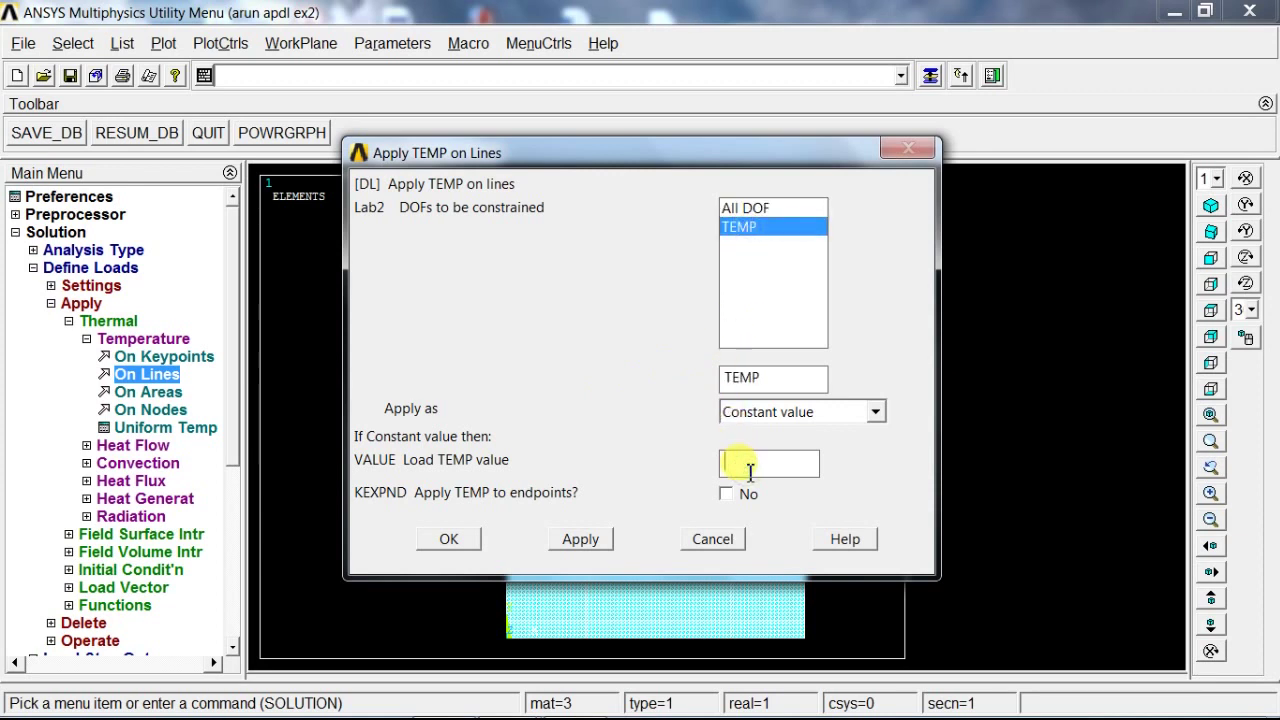
text(1670)
click(449, 540)
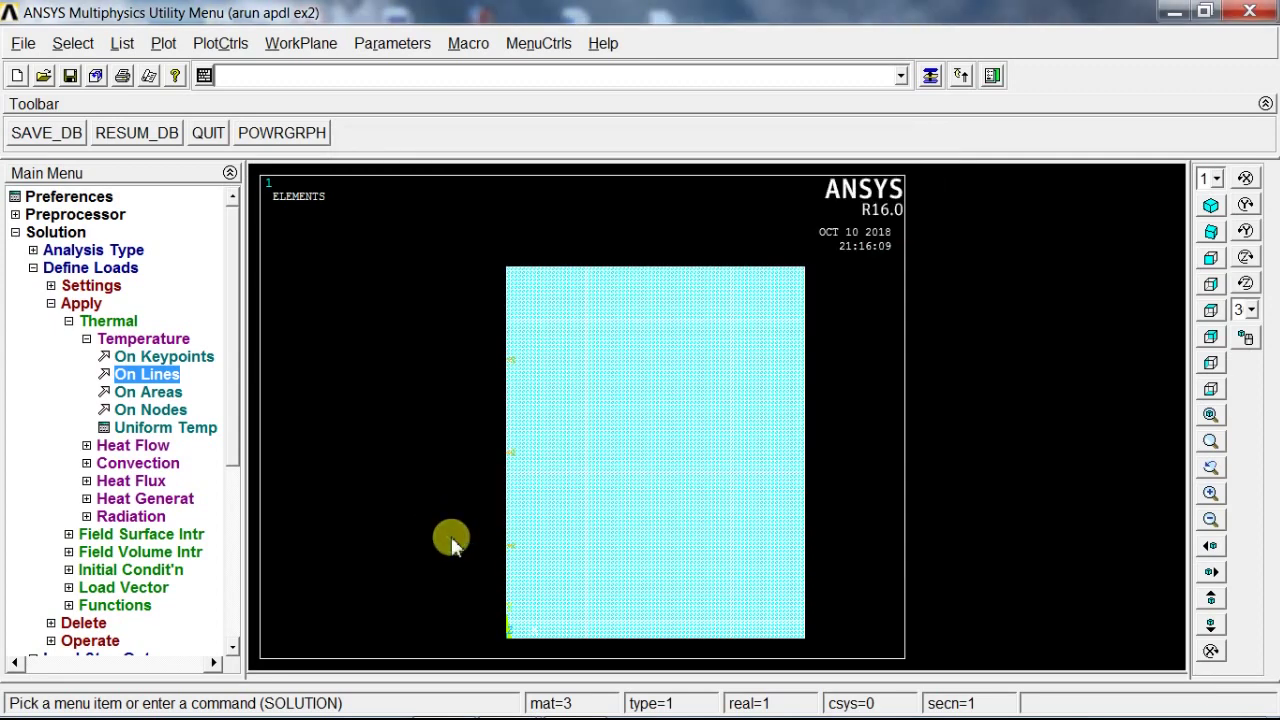
Apply a constant TEMP load of 70 to the outer vertical line on the wall's right side
click(140, 383)
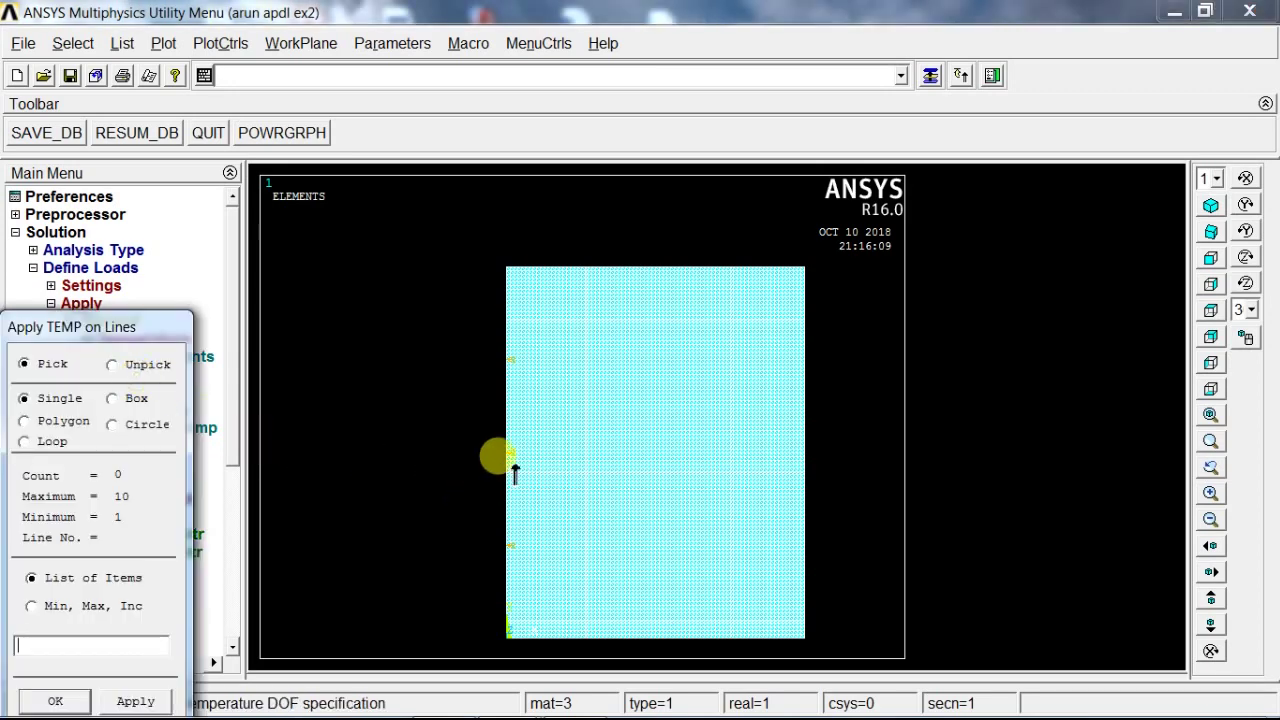
click(813, 474)
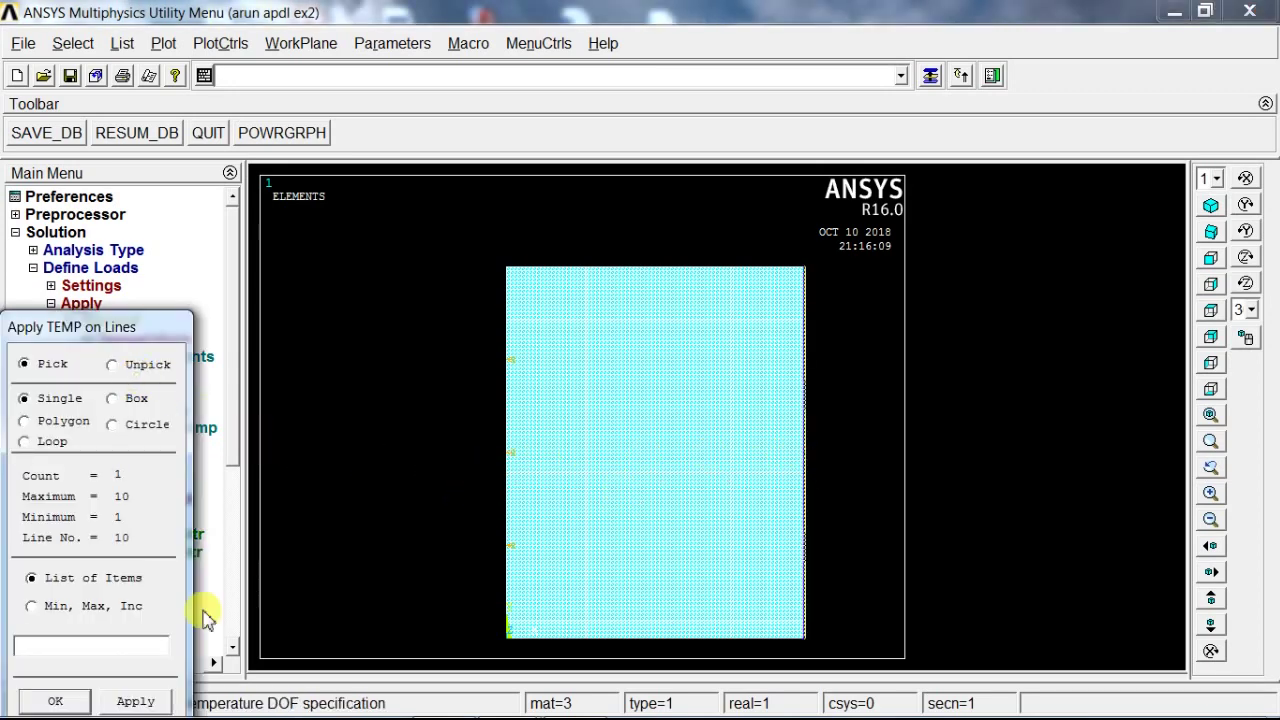
click(56, 701)
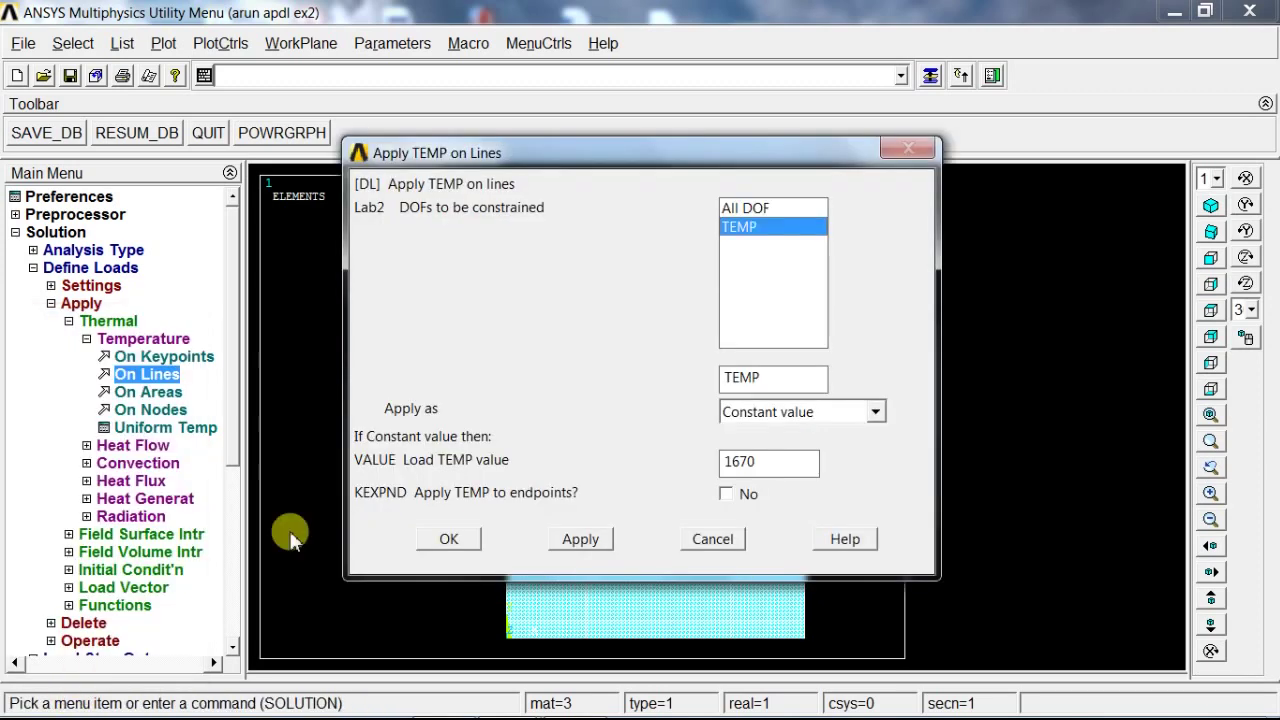
double_click(779, 463)
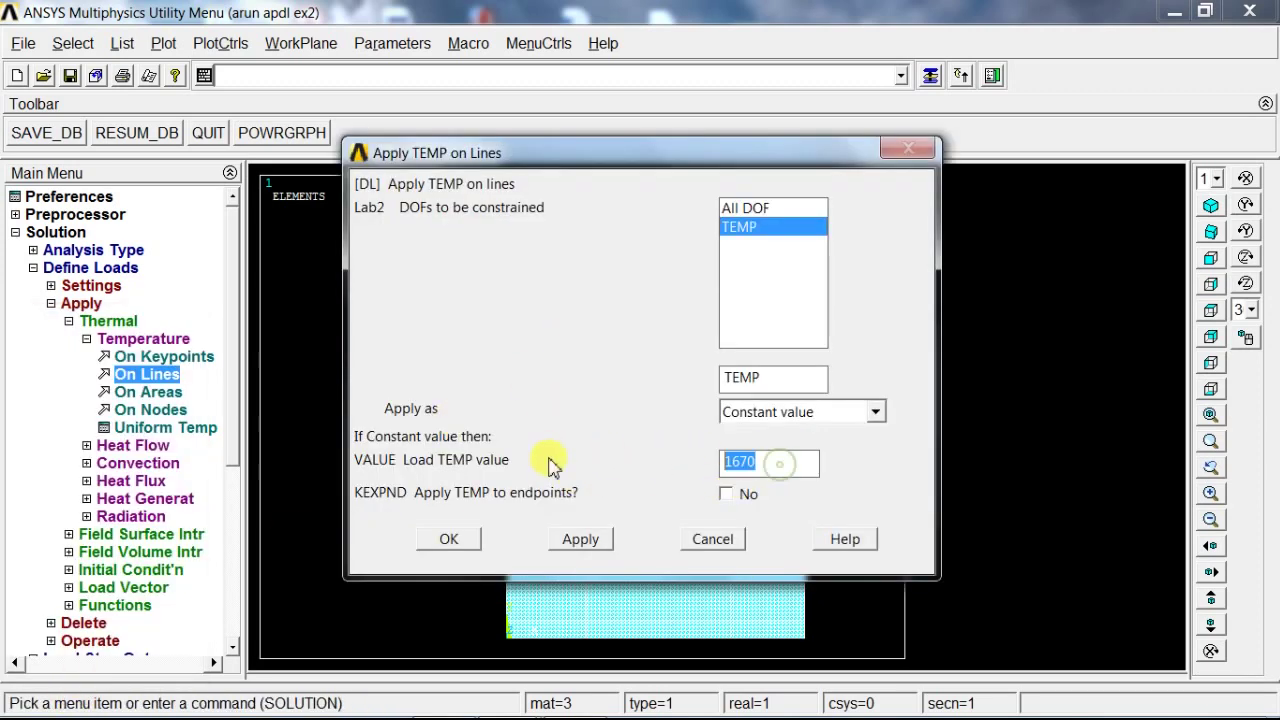
text(70)
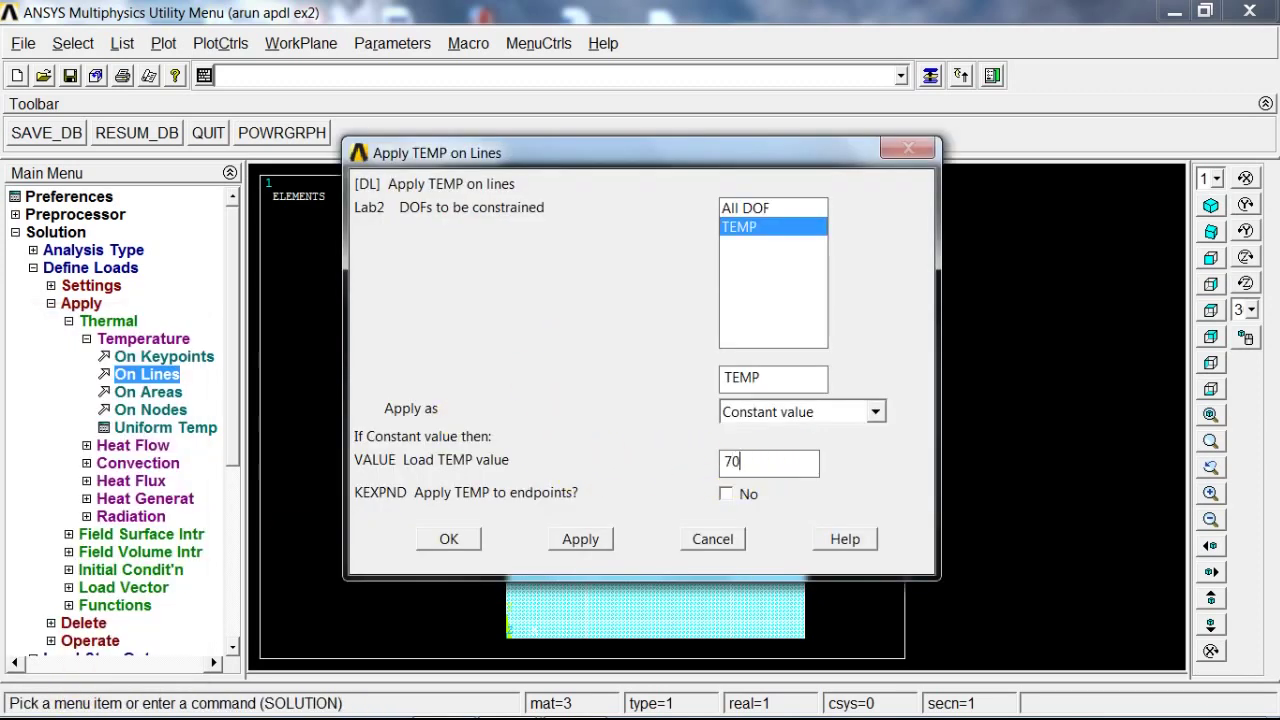
click(449, 540)
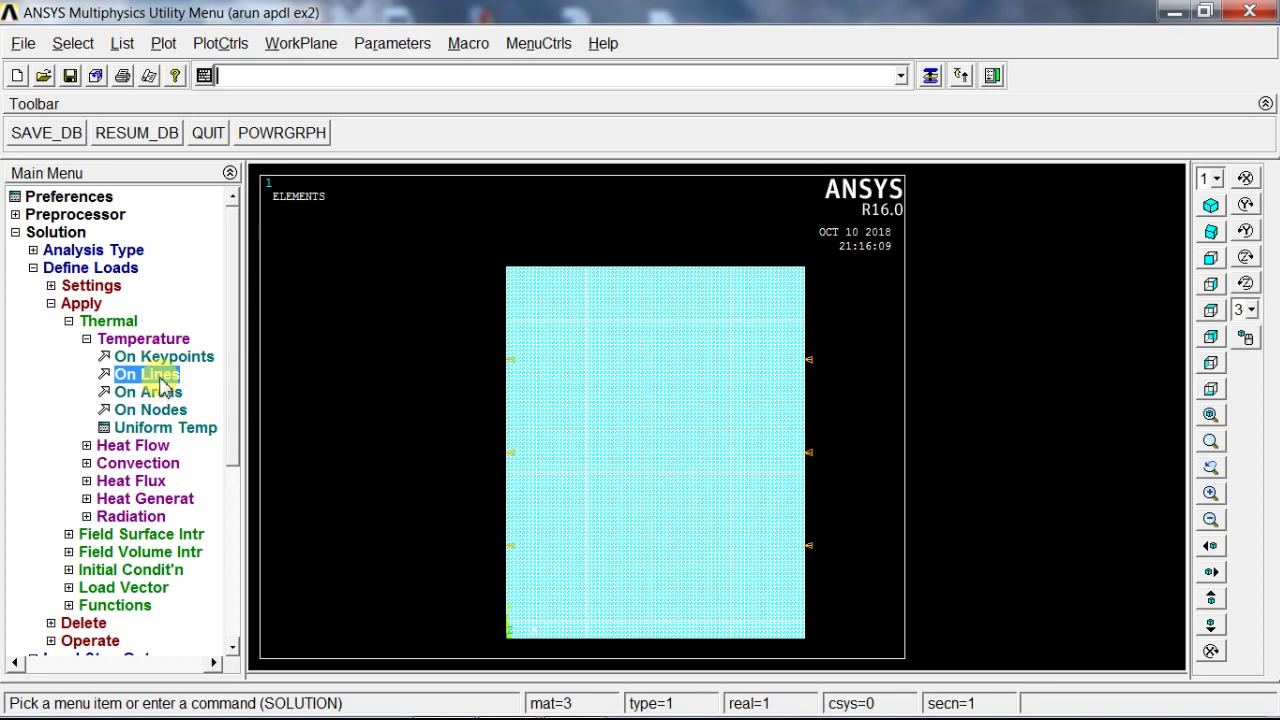
Apply a convection load with a constant film coefficient of 74 to the outer vertical line on the wall's left side
click(138, 463)
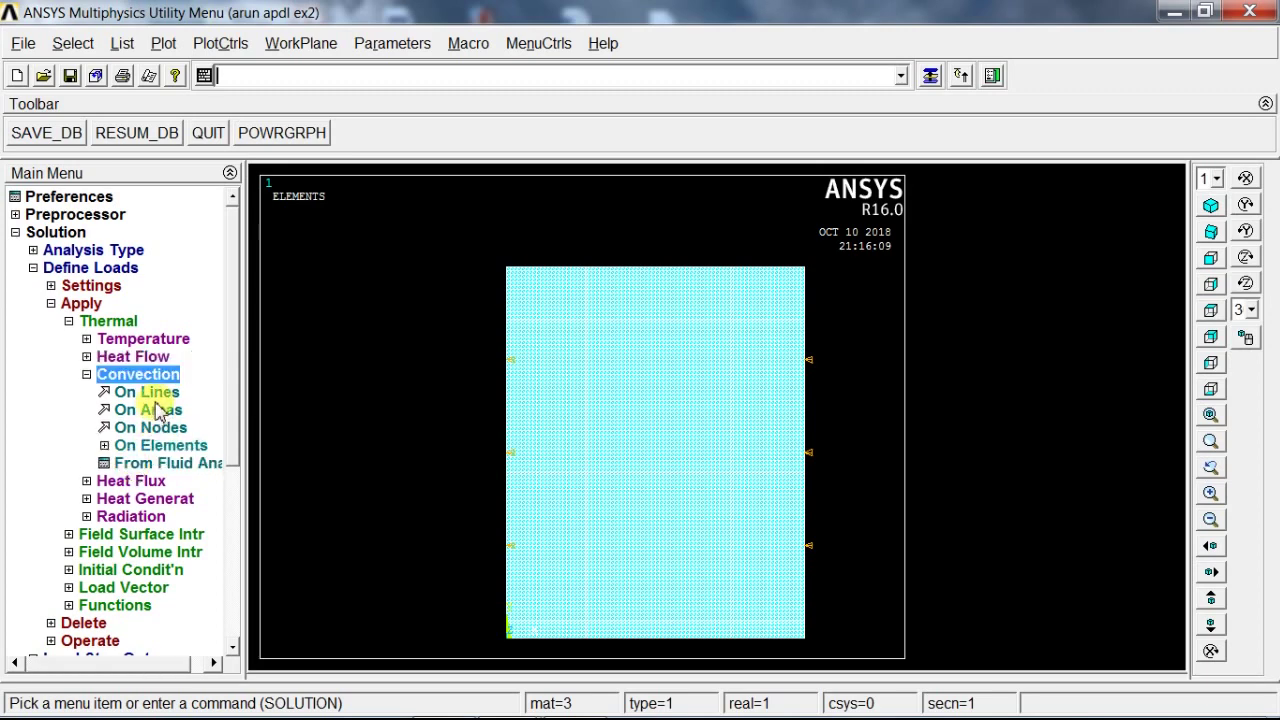
click(158, 393)
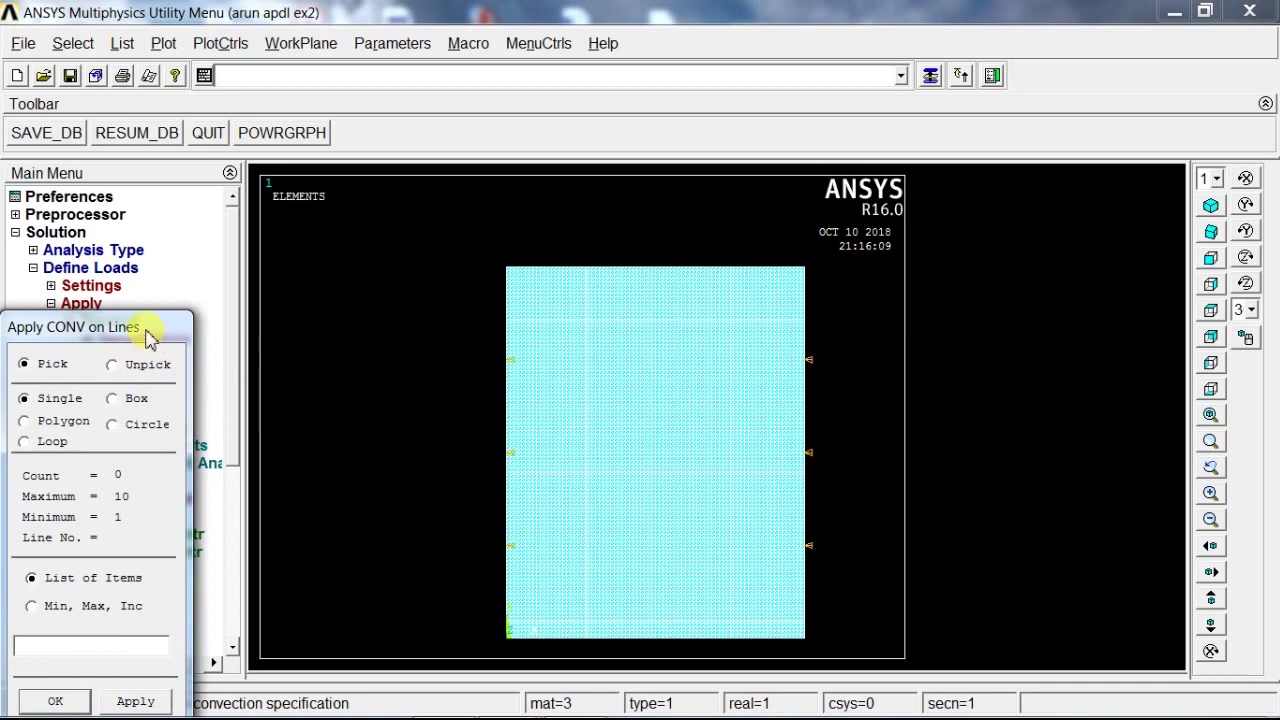
drag(143, 334, 207, 120)
click(497, 419)
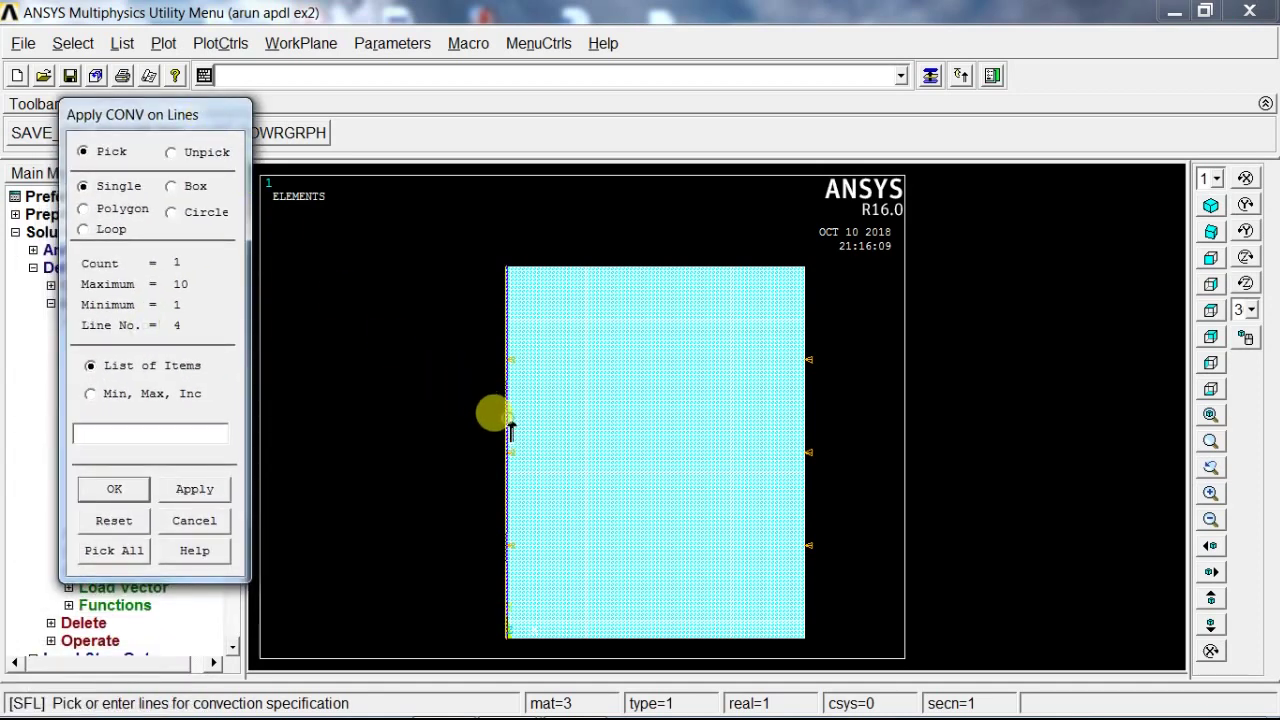
click(111, 490)
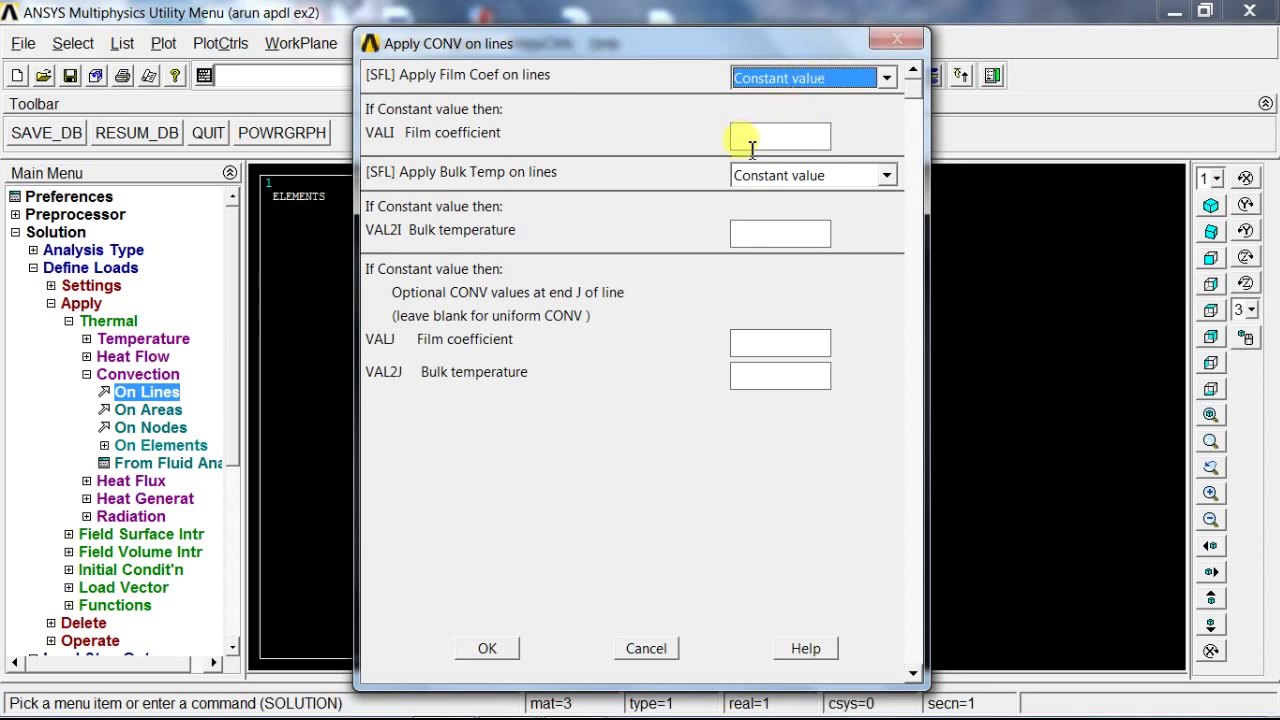
click(743, 180)
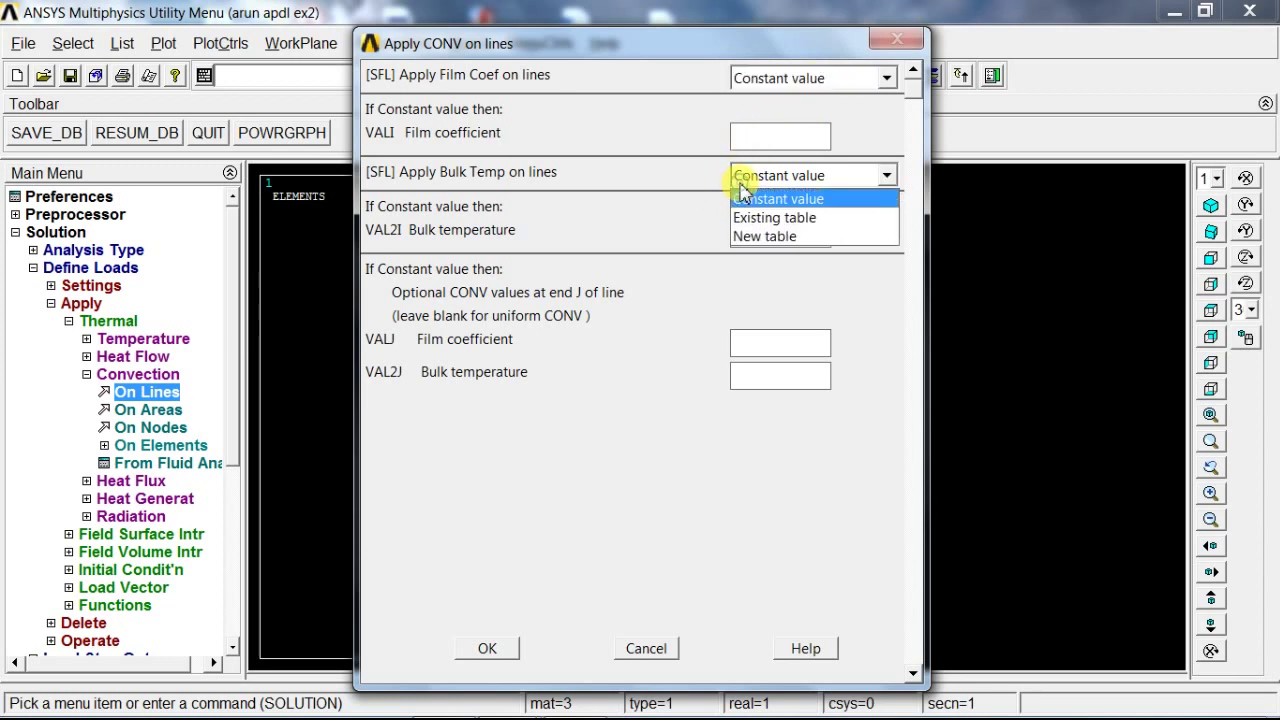
click(744, 182)
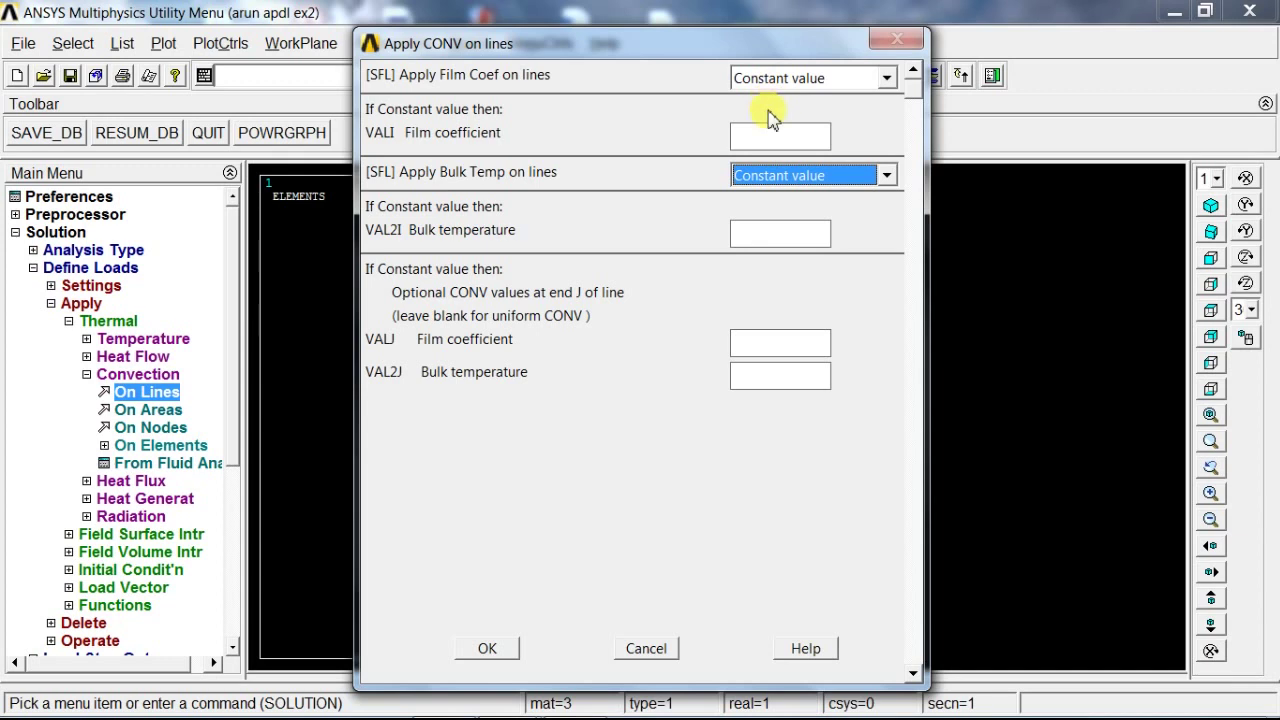
click(768, 137)
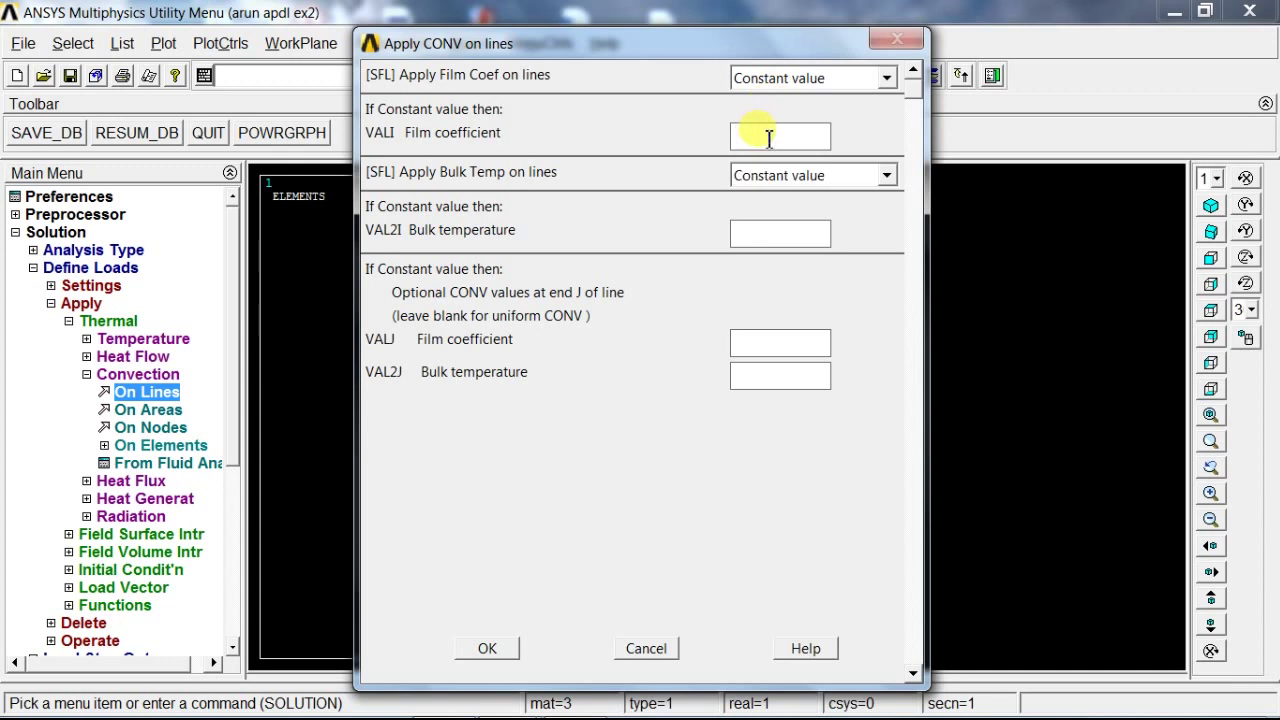
text(74)
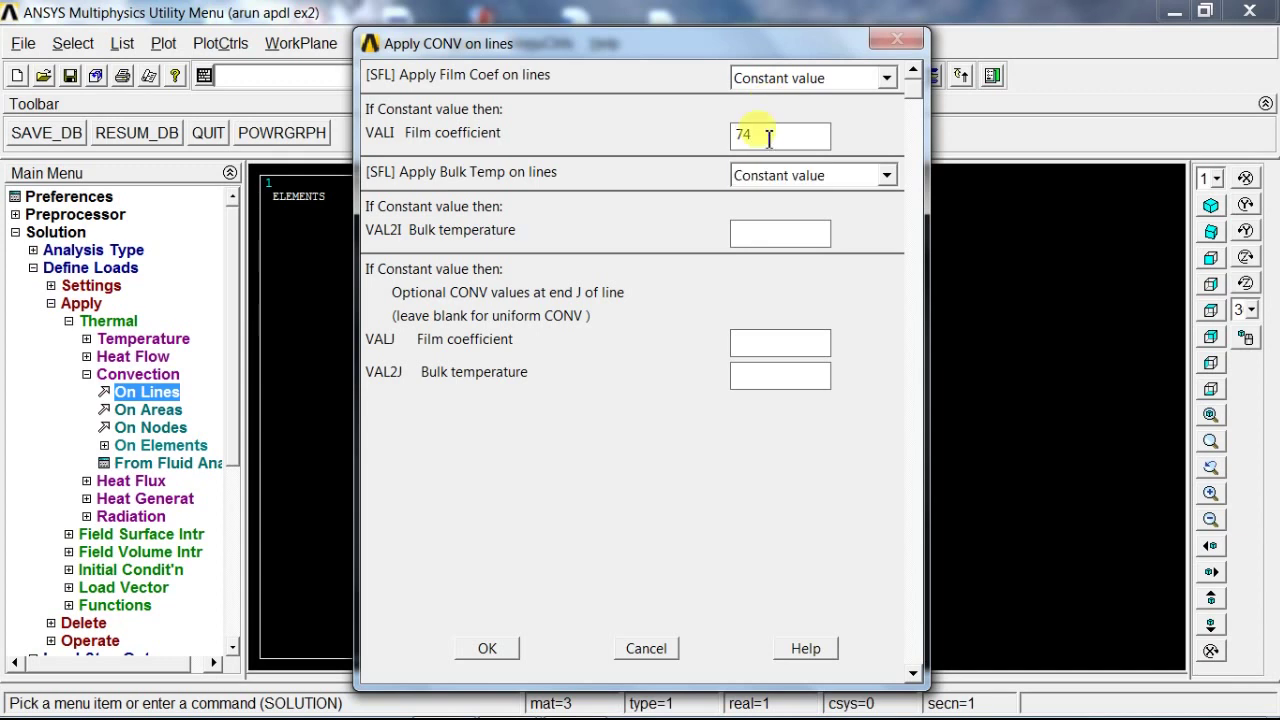
click(486, 650)
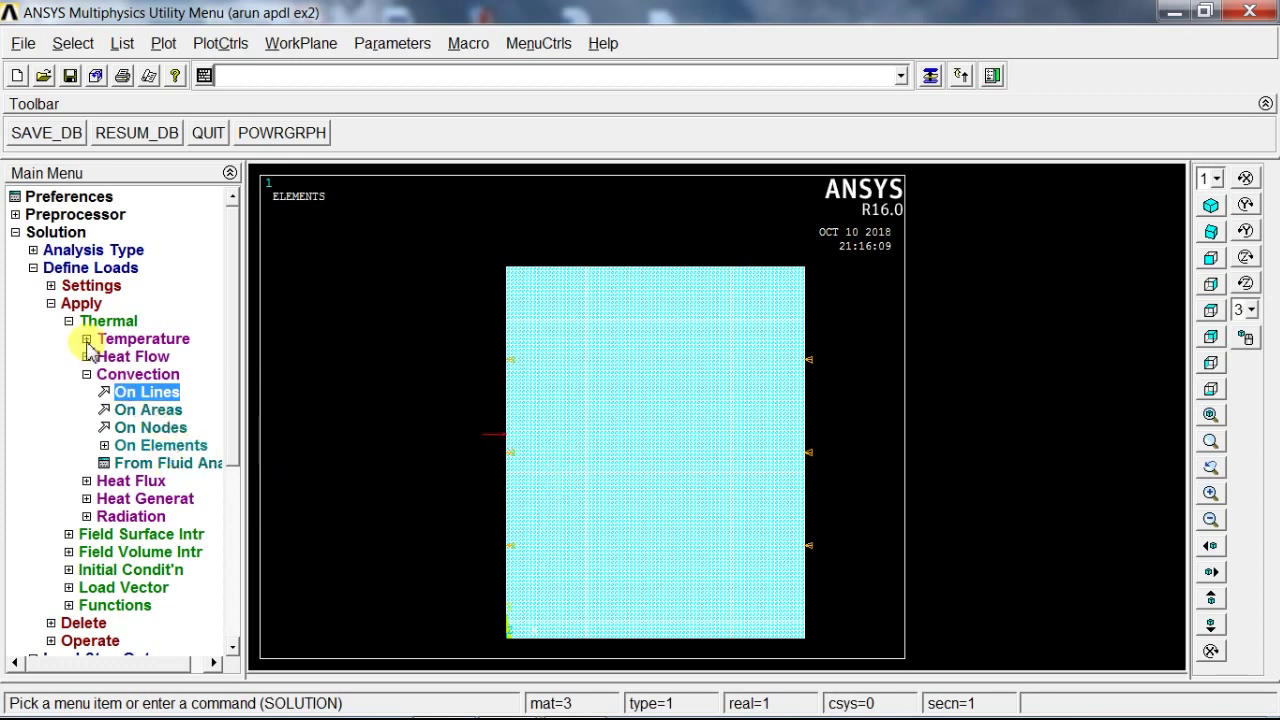
Solve the current load step and dismiss the solution note and status report
click(87, 375)
click(68, 321)
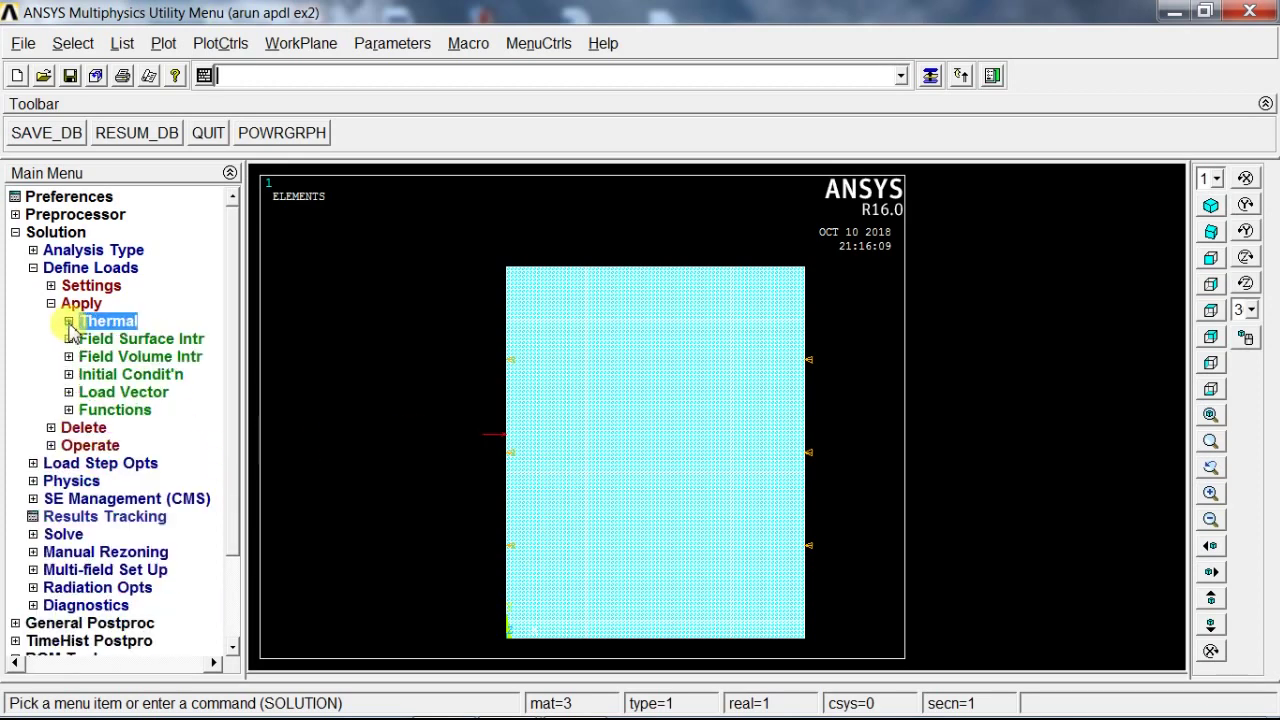
click(57, 535)
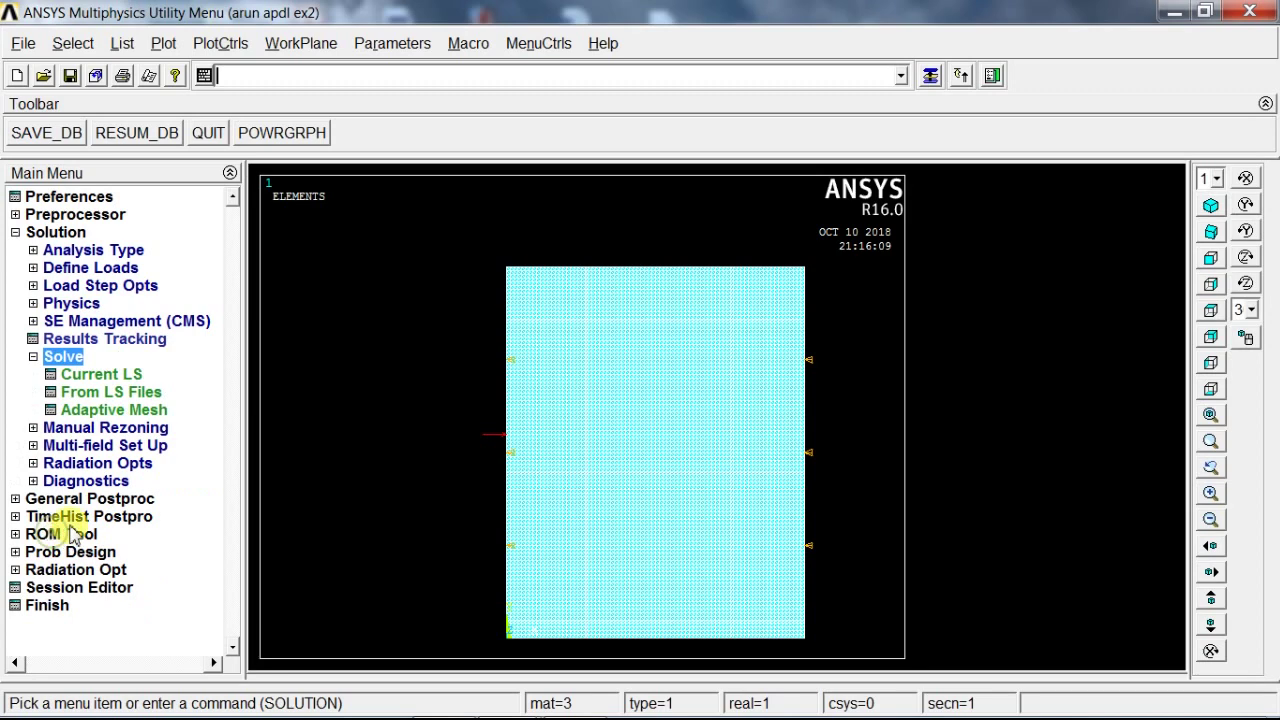
click(101, 376)
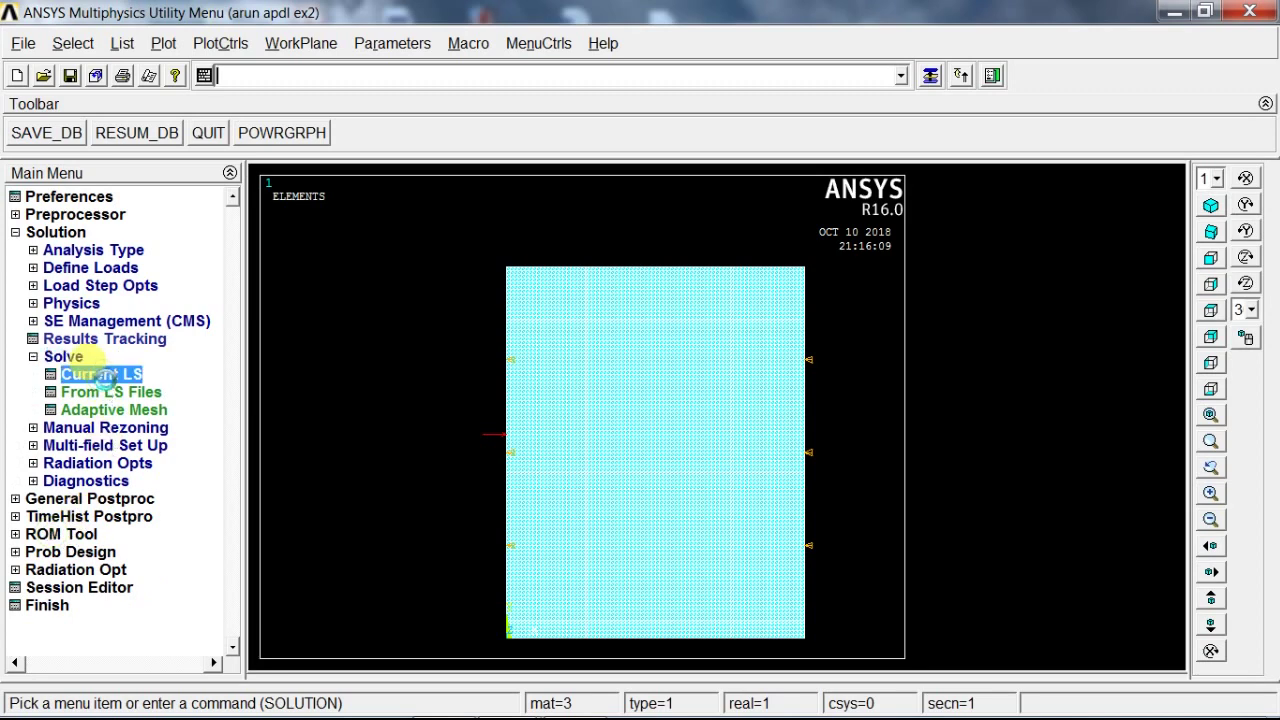
click(605, 463)
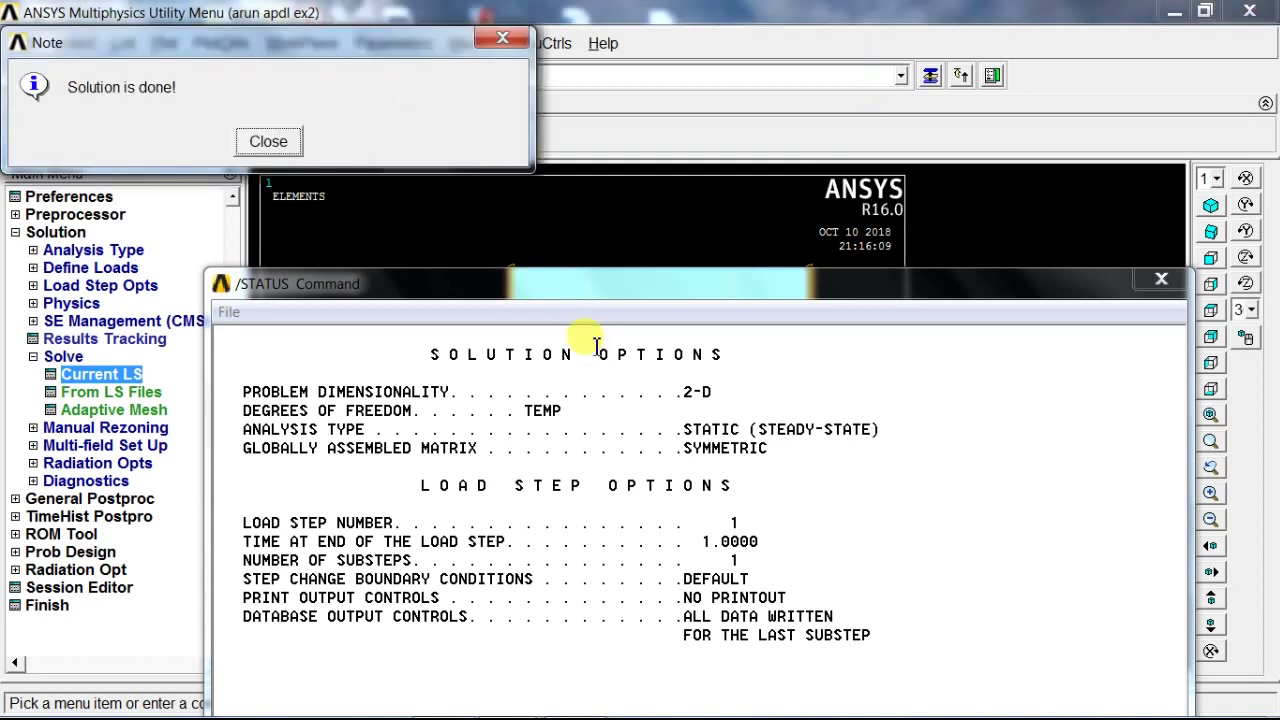
click(268, 141)
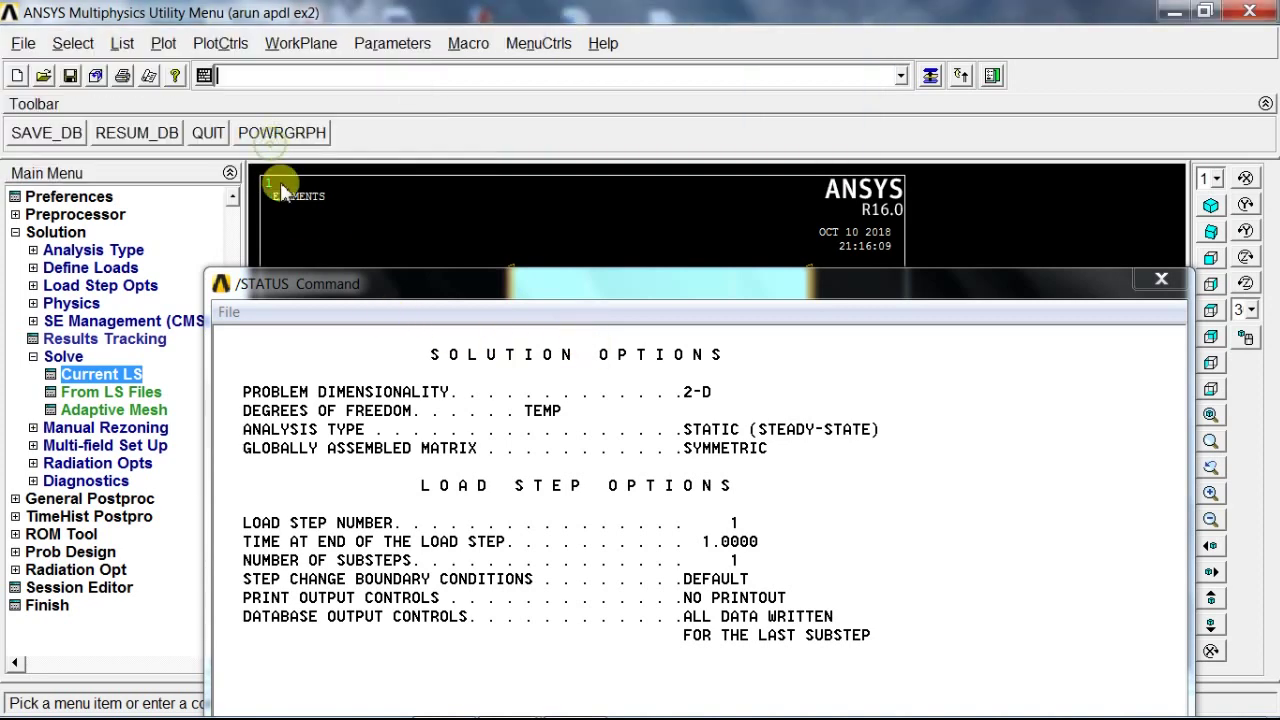
drag(514, 286, 474, 137)
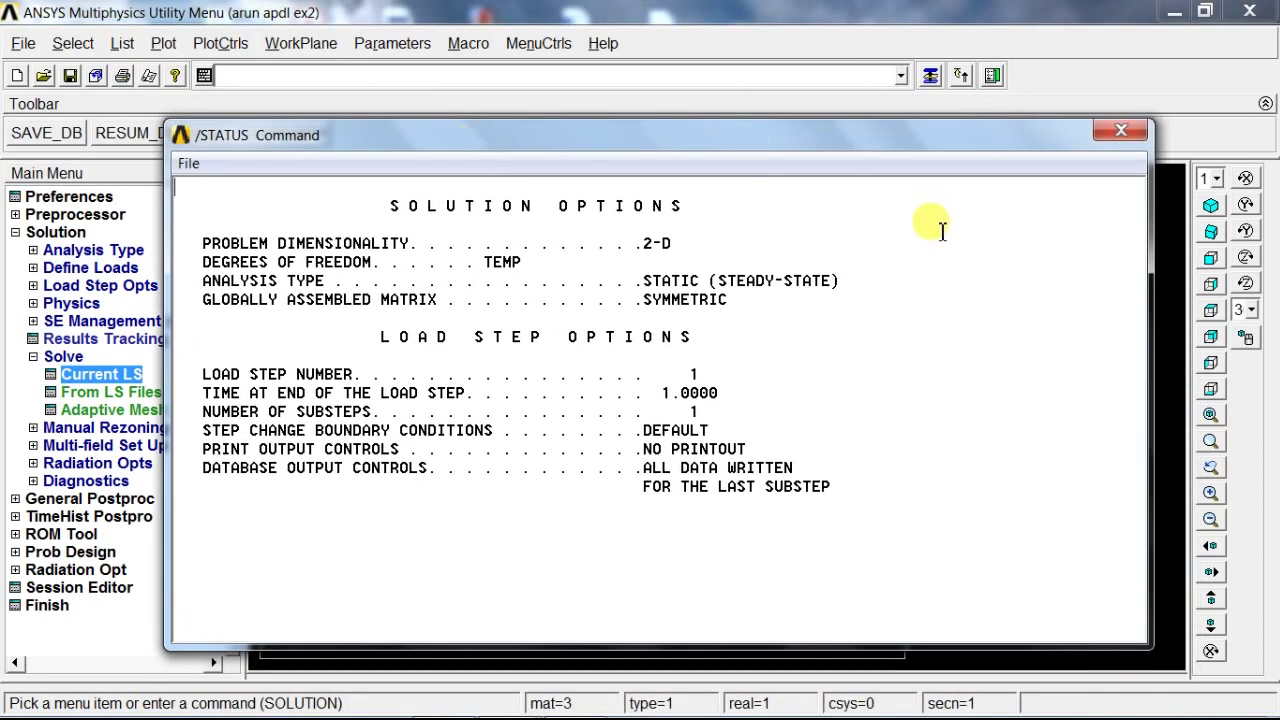
click(1118, 133)
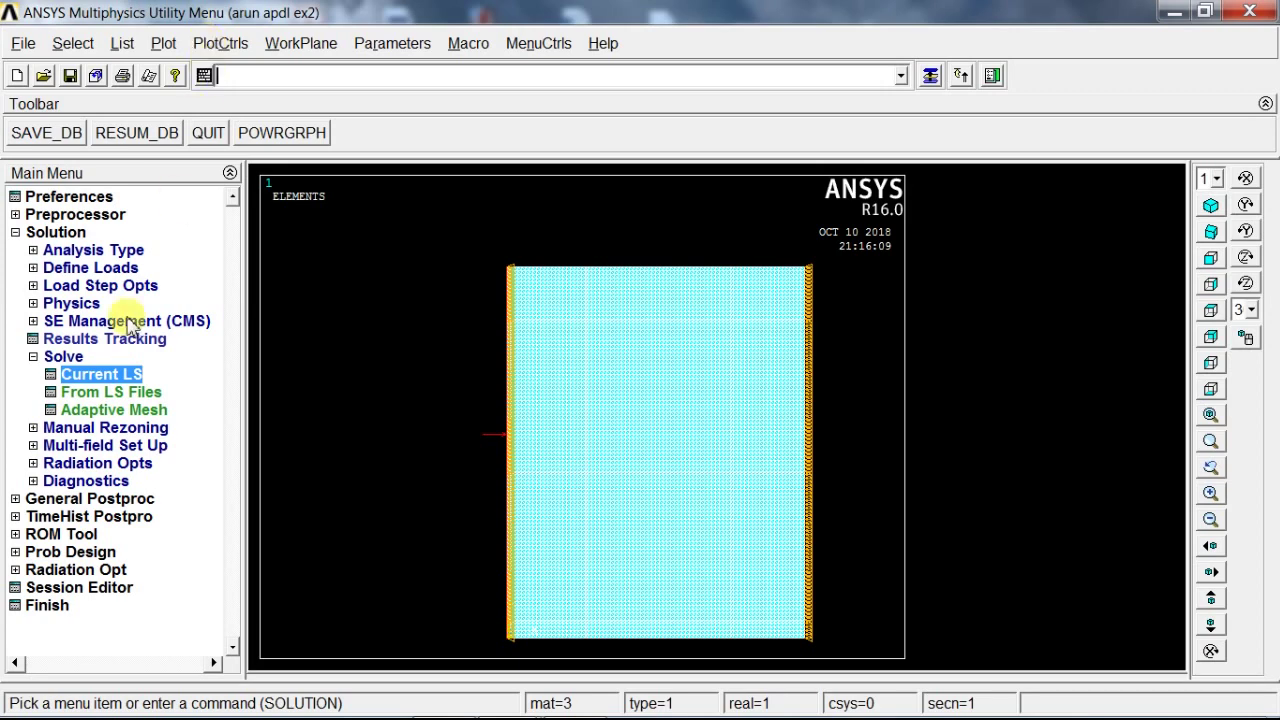
Plot the nodal solution contour for the X-component of thermal gradient and uncover the plot
click(55, 500)
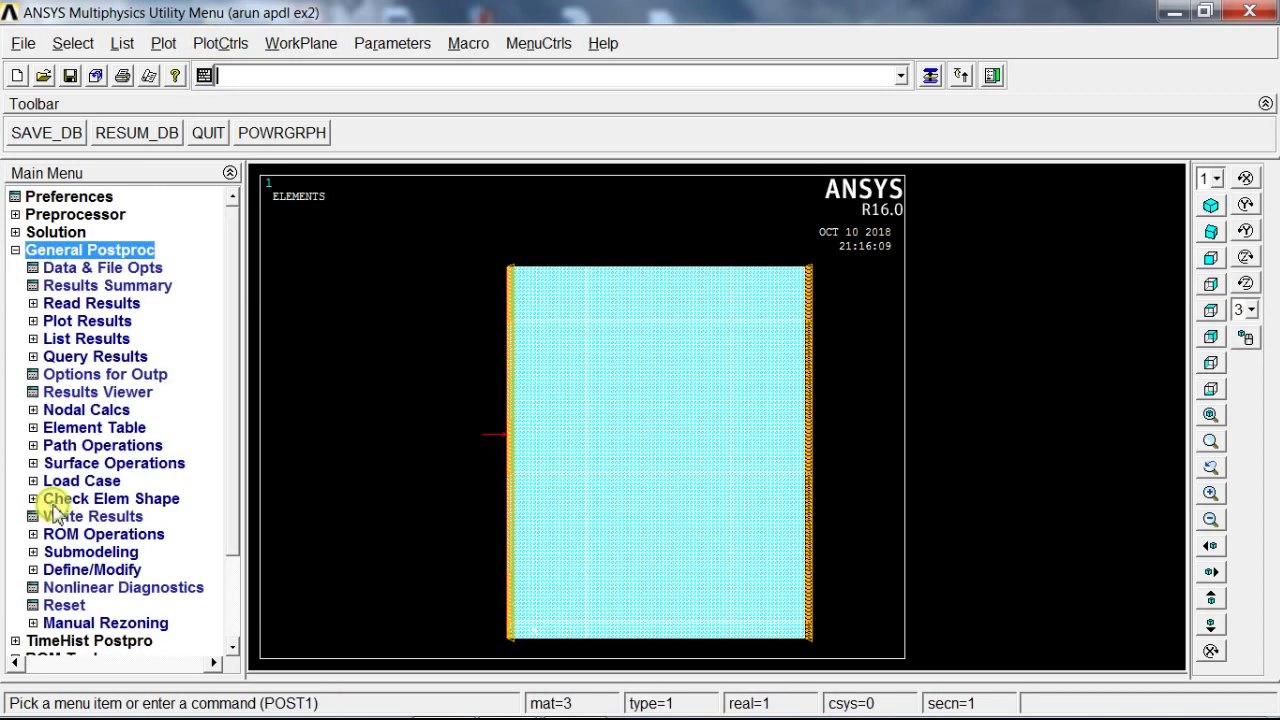
click(99, 322)
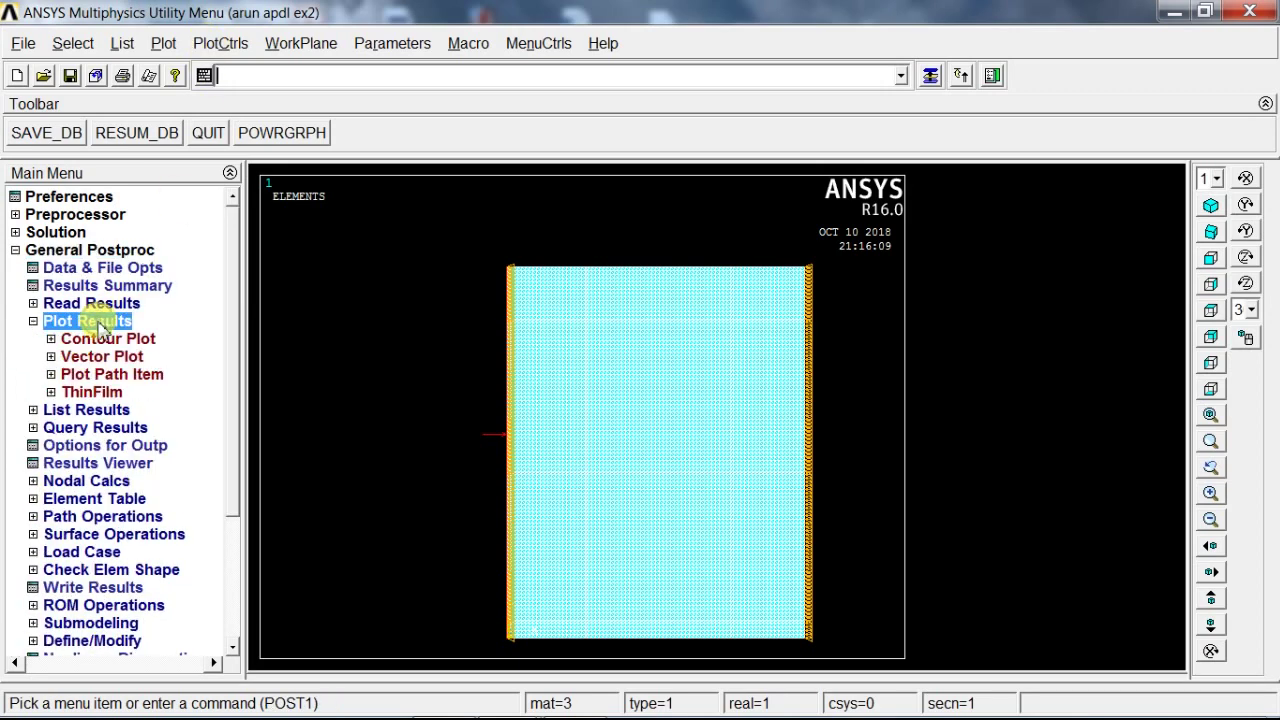
click(104, 339)
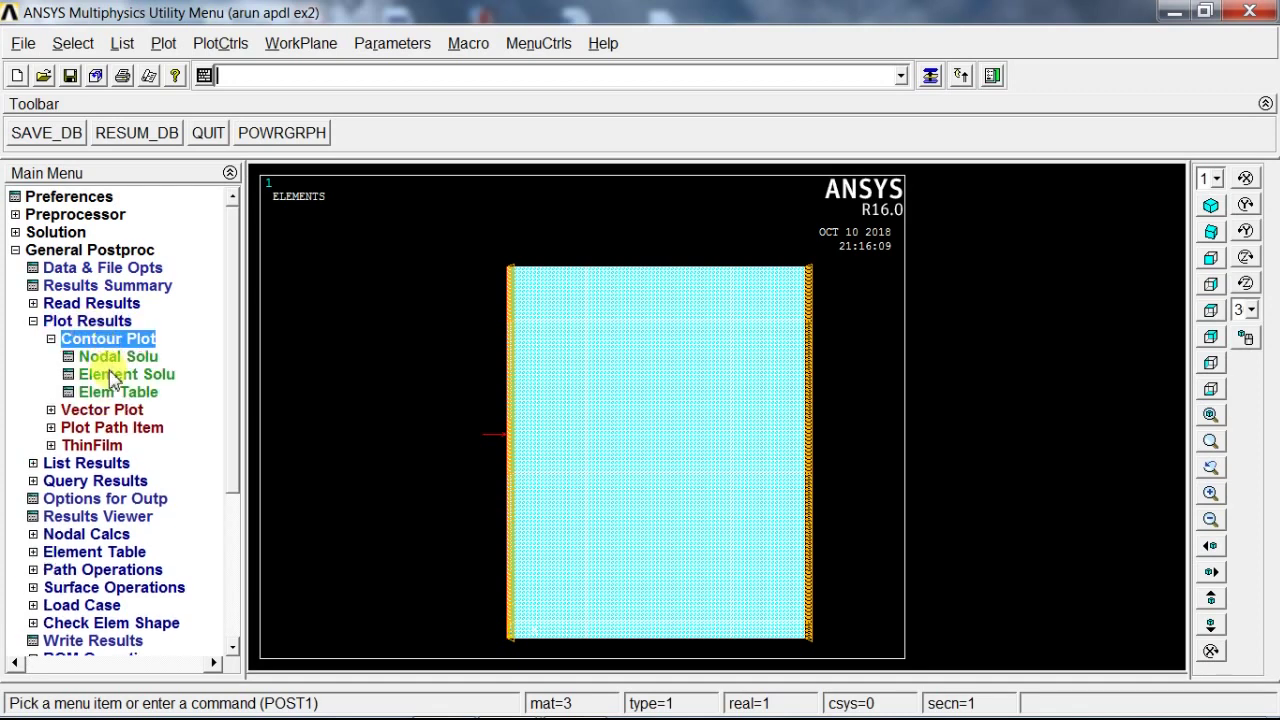
click(112, 357)
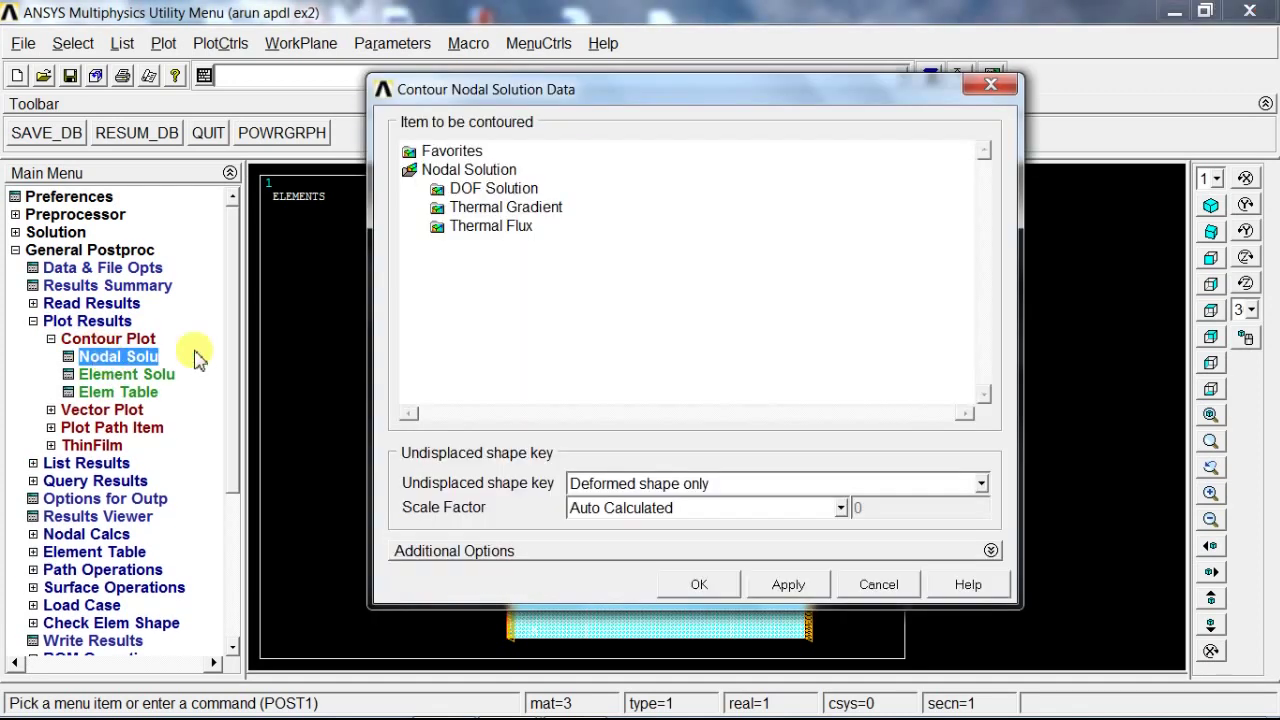
click(487, 207)
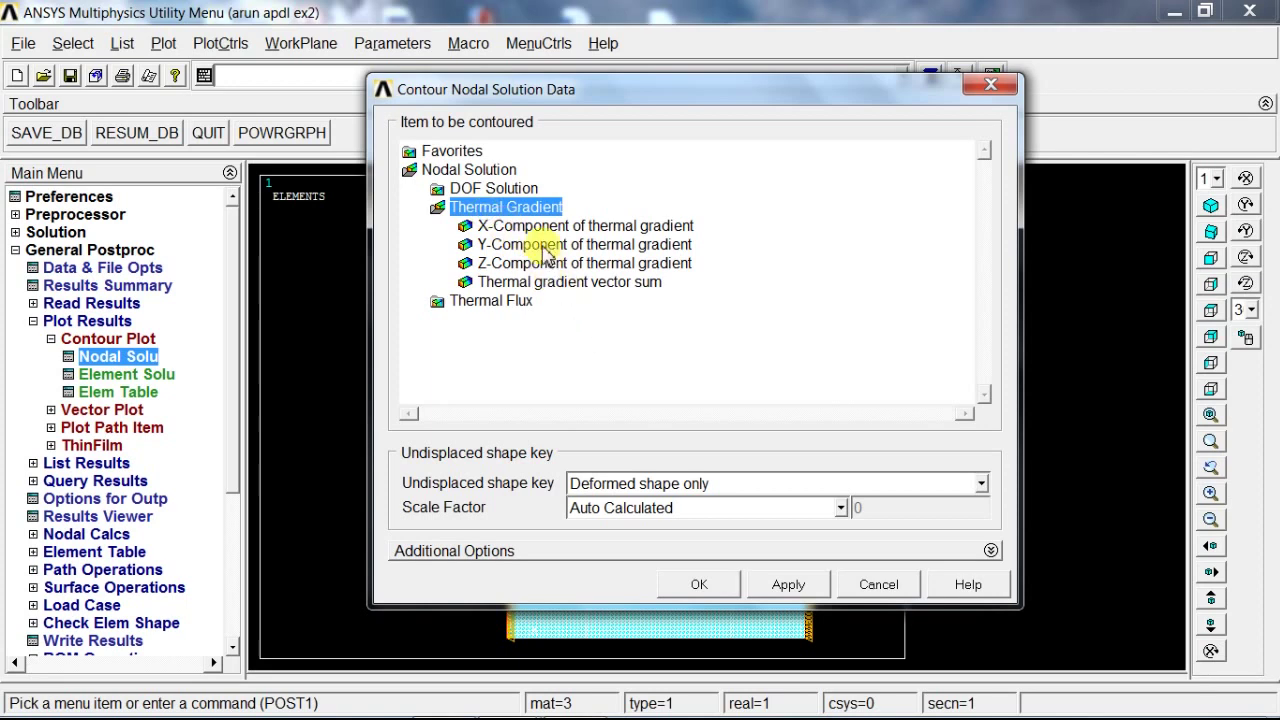
click(530, 226)
drag(597, 103, 112, 140)
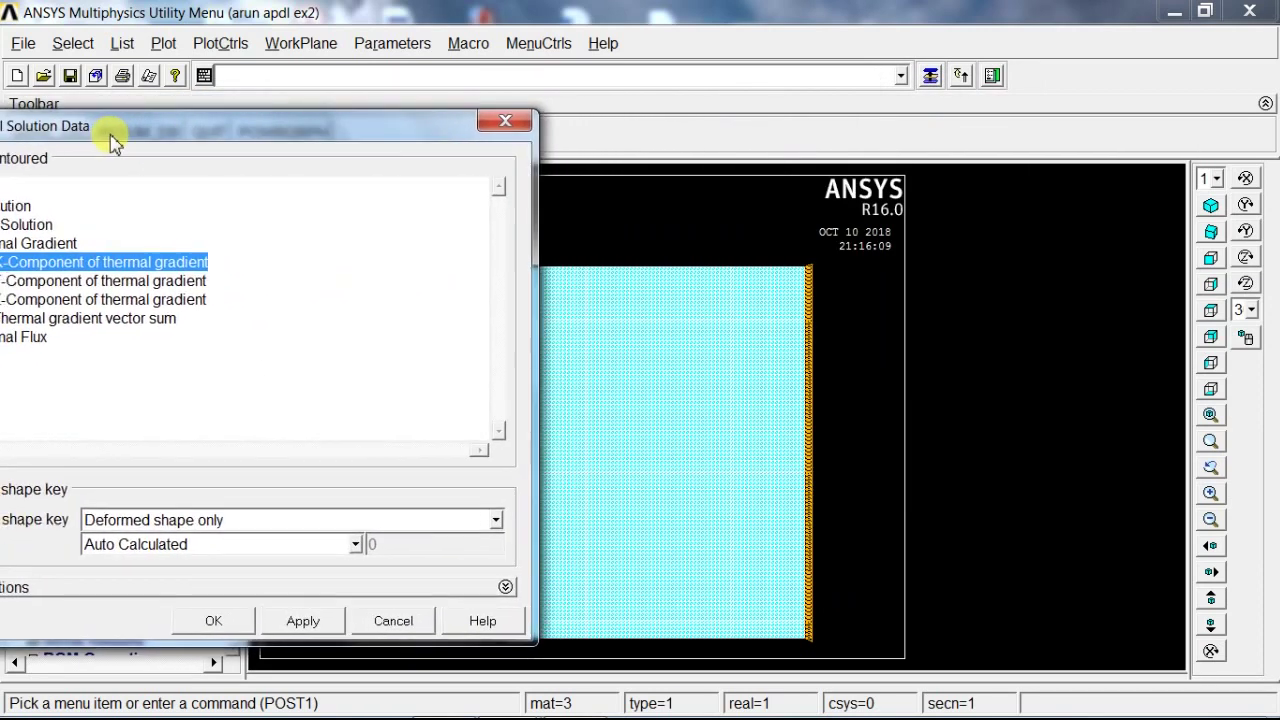
click(296, 619)
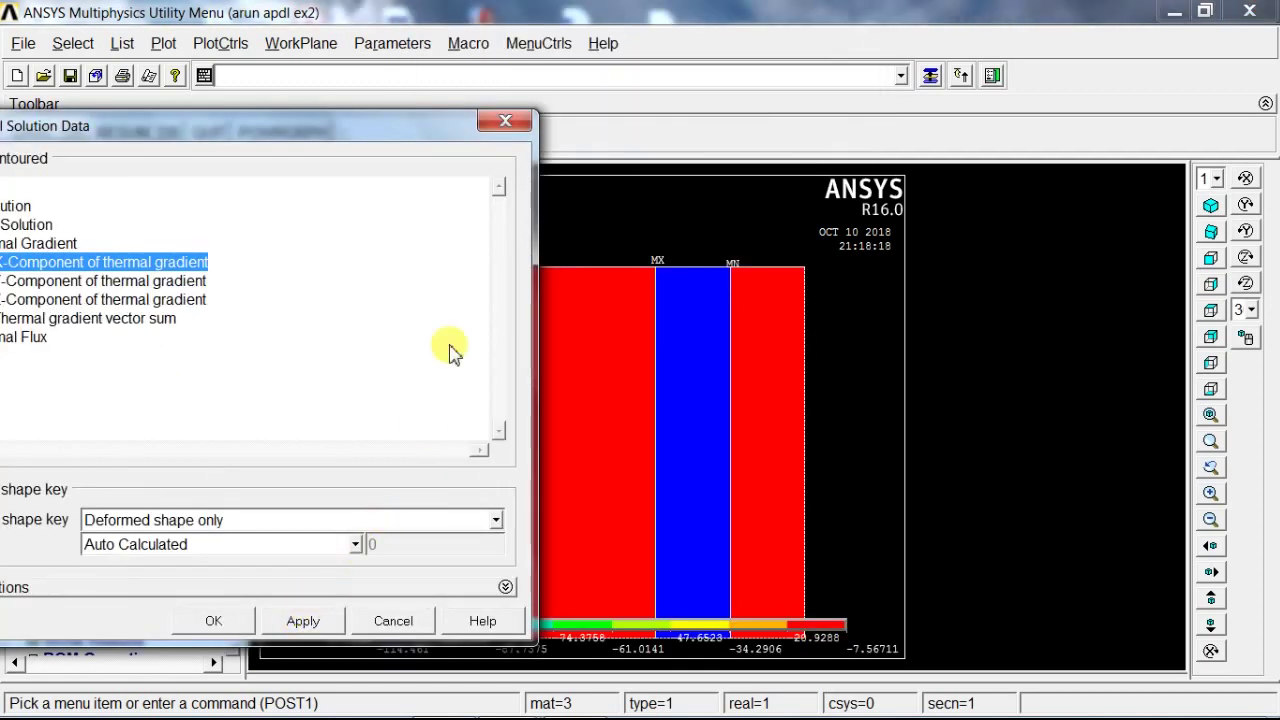
drag(367, 135, 1276, 158)
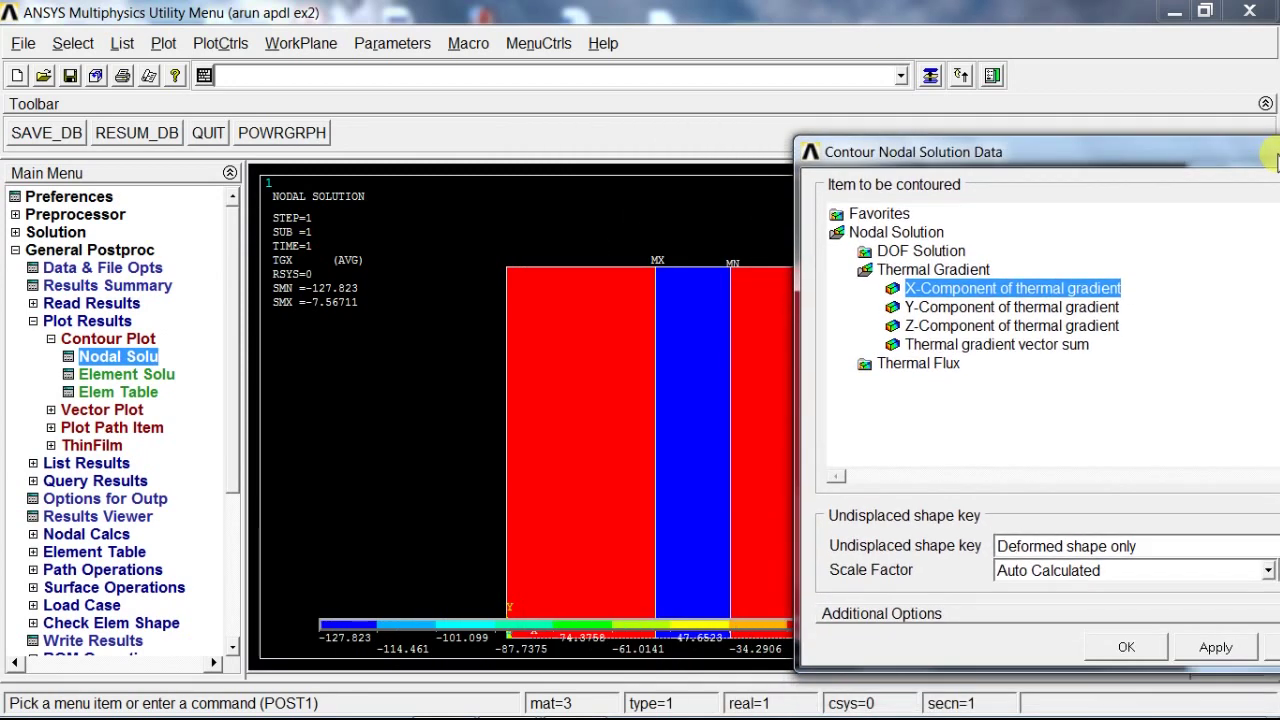
Plot the nodal solution contour for the Y-component of thermal gradient, keeping the plot uncovered
click(1015, 307)
drag(791, 271, 1012, 271)
drag(1049, 149, 850, 96)
drag(771, 221, 829, 222)
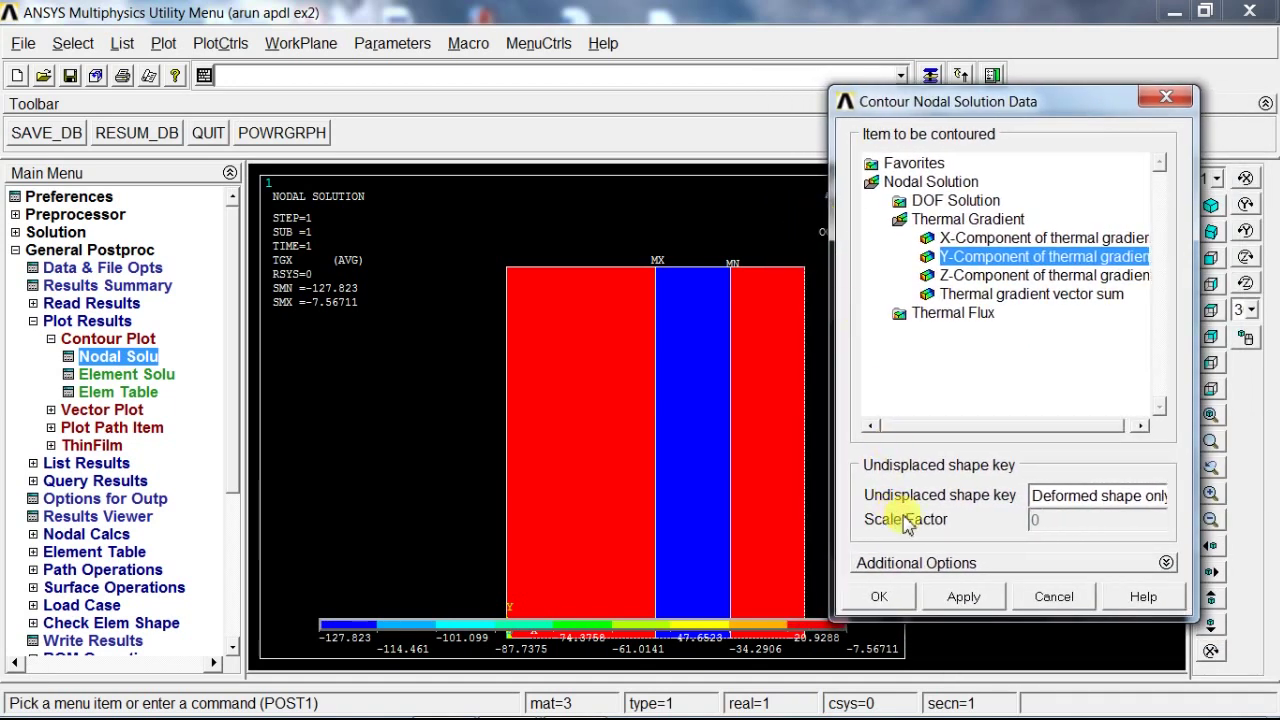
click(960, 597)
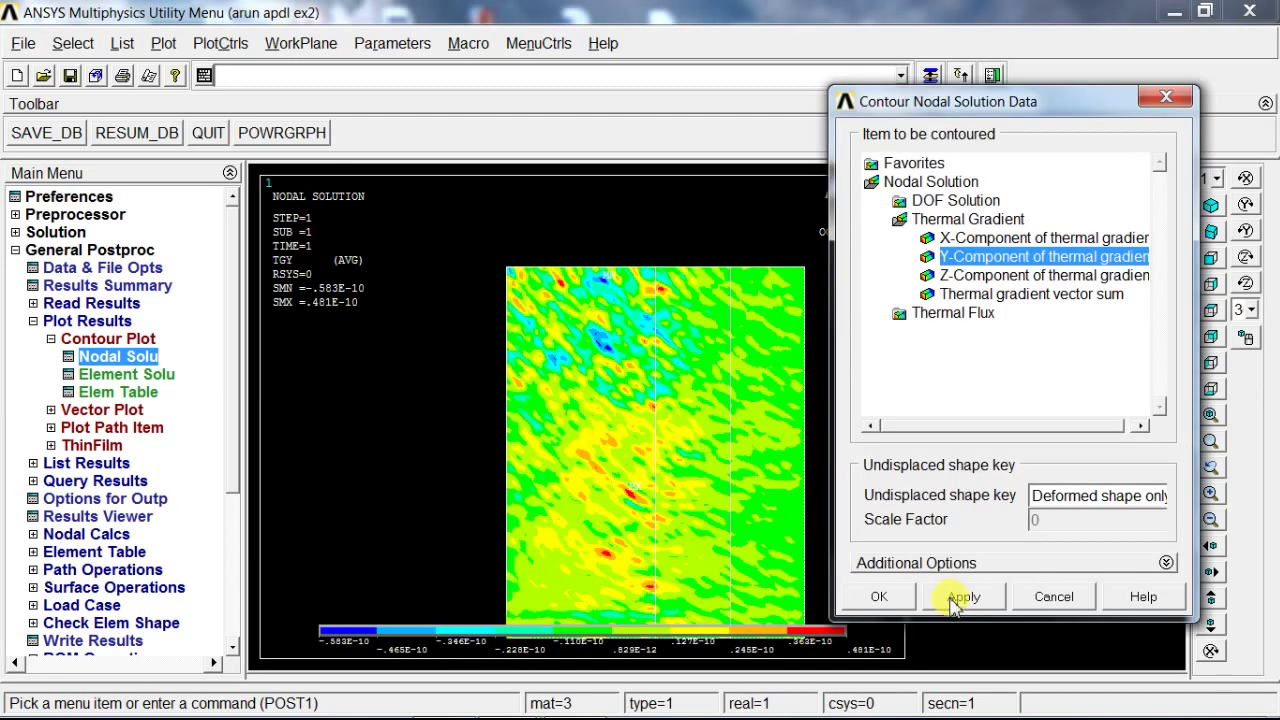
Plot the nodal solution contour for the X-component of thermal flux and close the contour settings
click(966, 313)
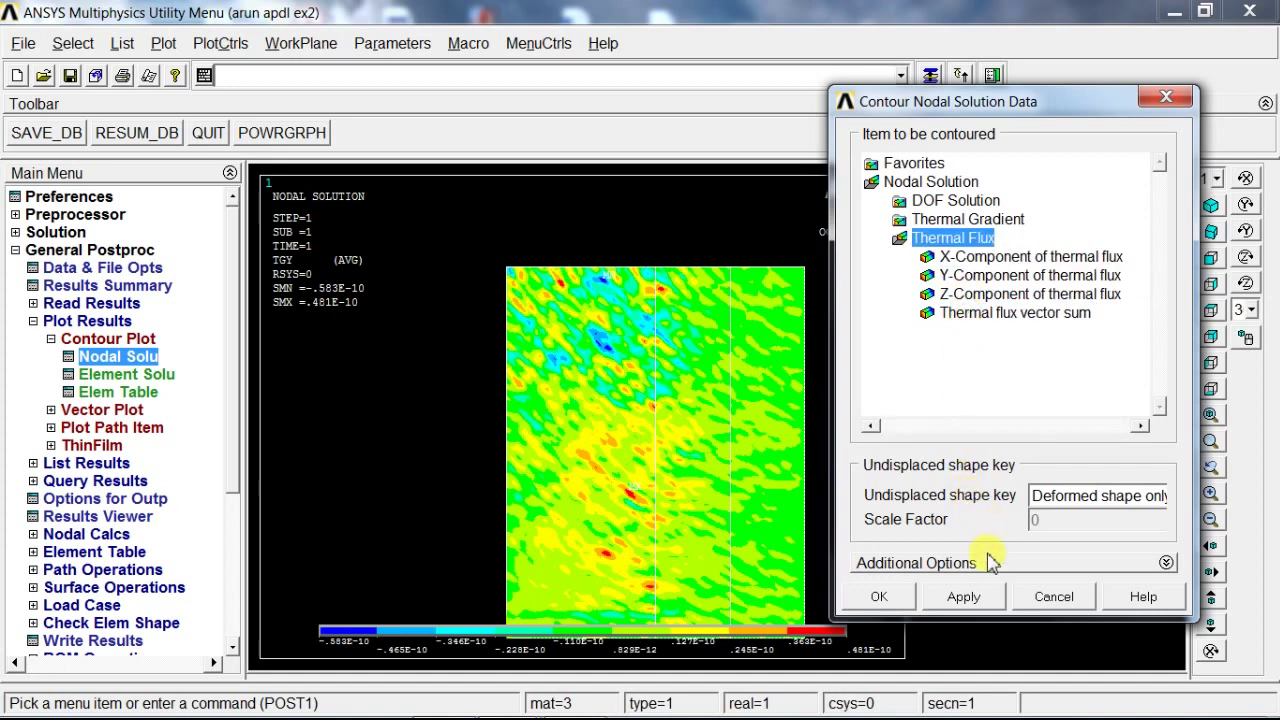
click(995, 257)
click(966, 597)
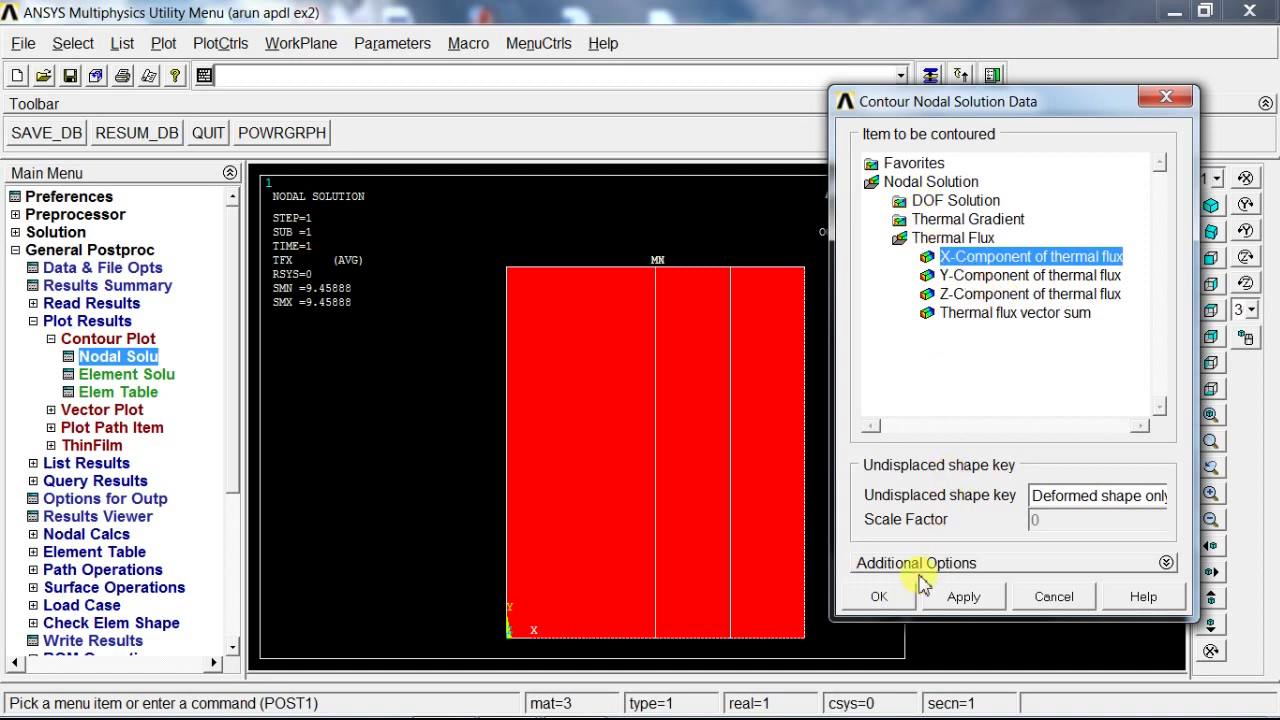
click(964, 564)
click(966, 564)
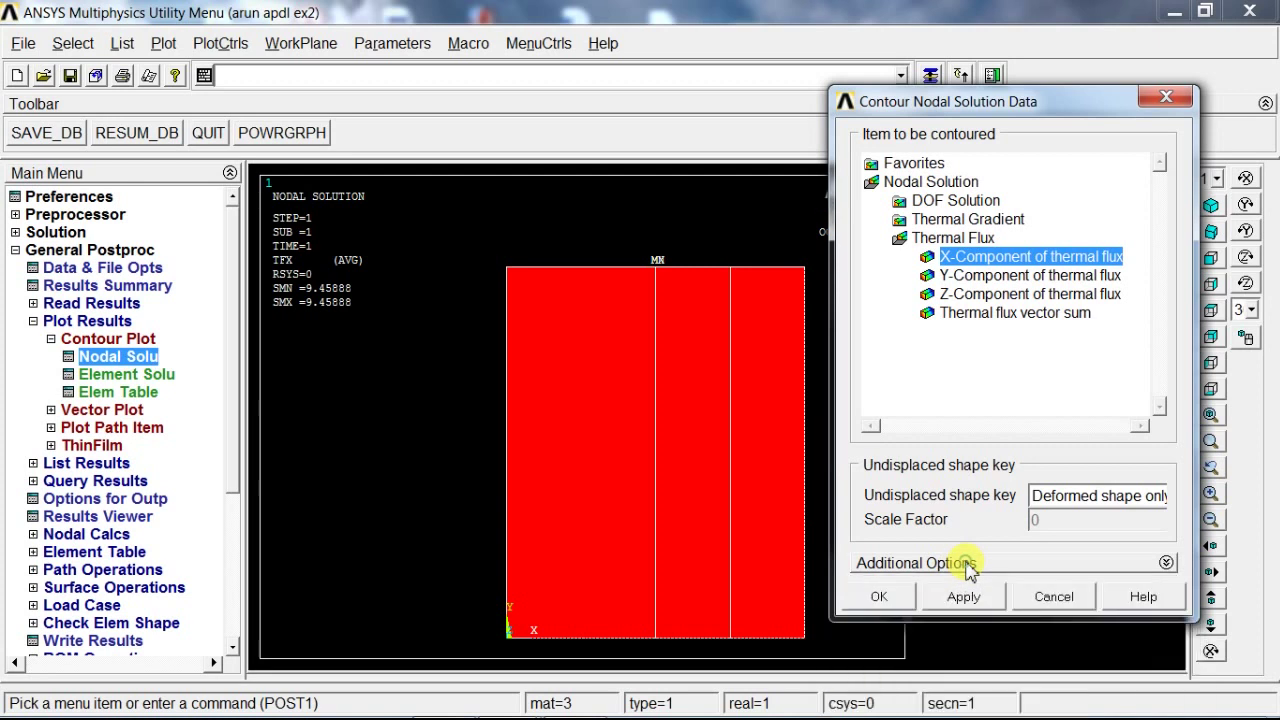
click(879, 597)
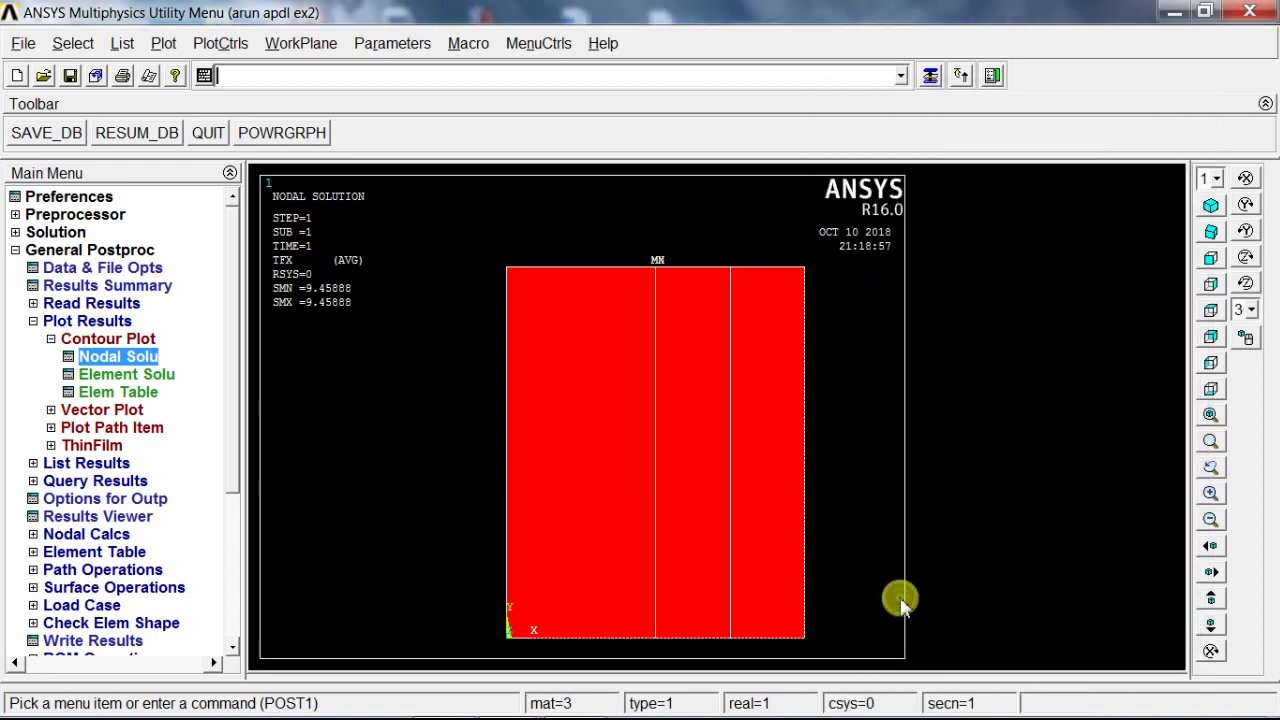
Open the image capture settings for the thermal flux plot and examine the printer choices and the capture-to-file quality options
click(122, 77)
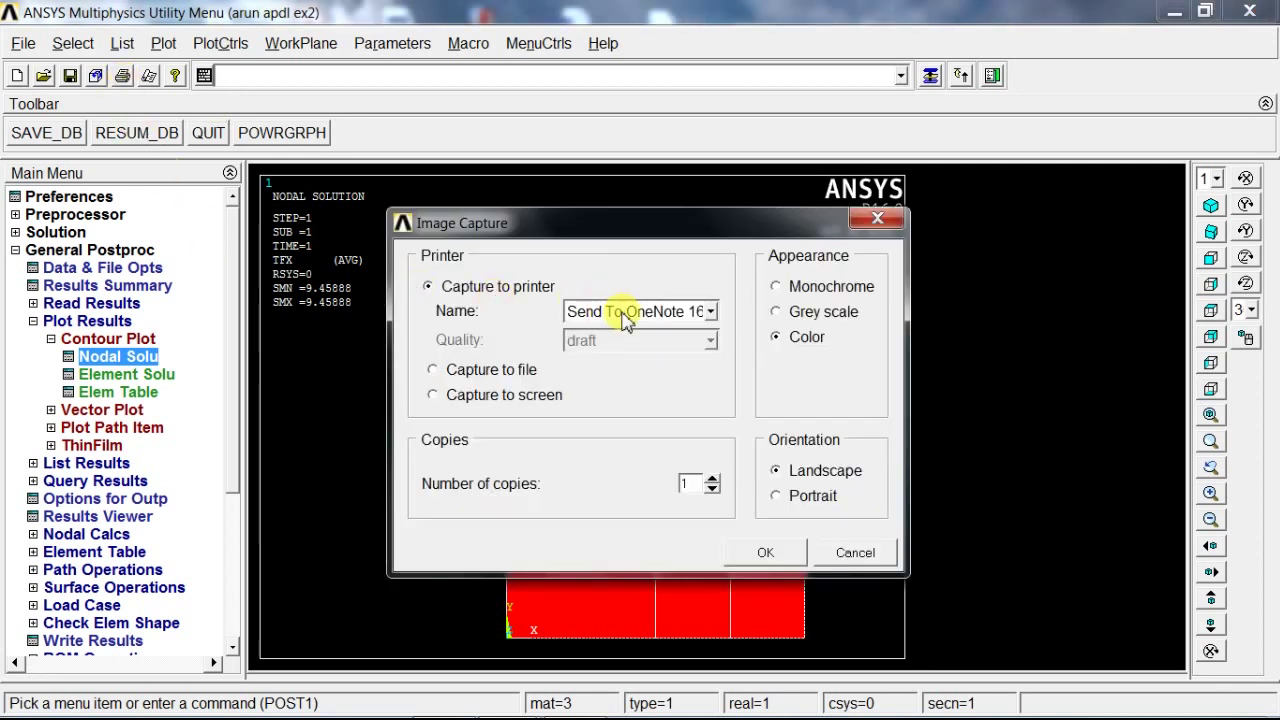
click(628, 312)
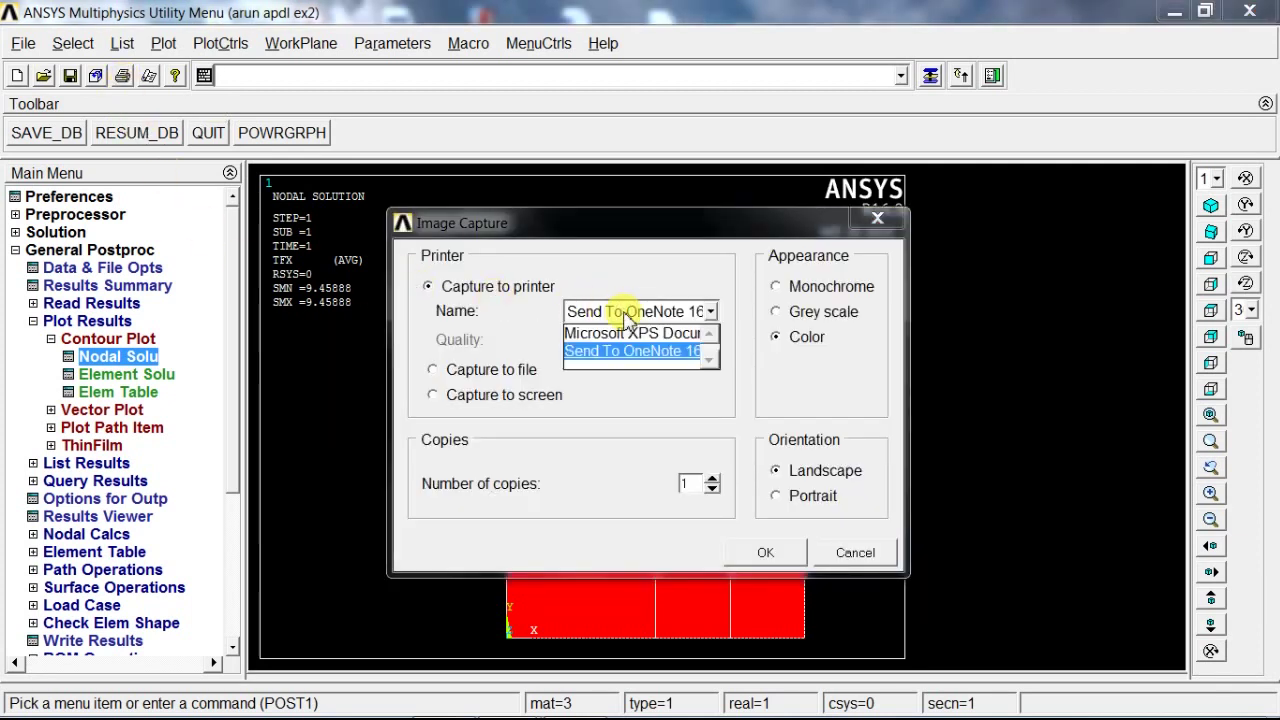
click(614, 352)
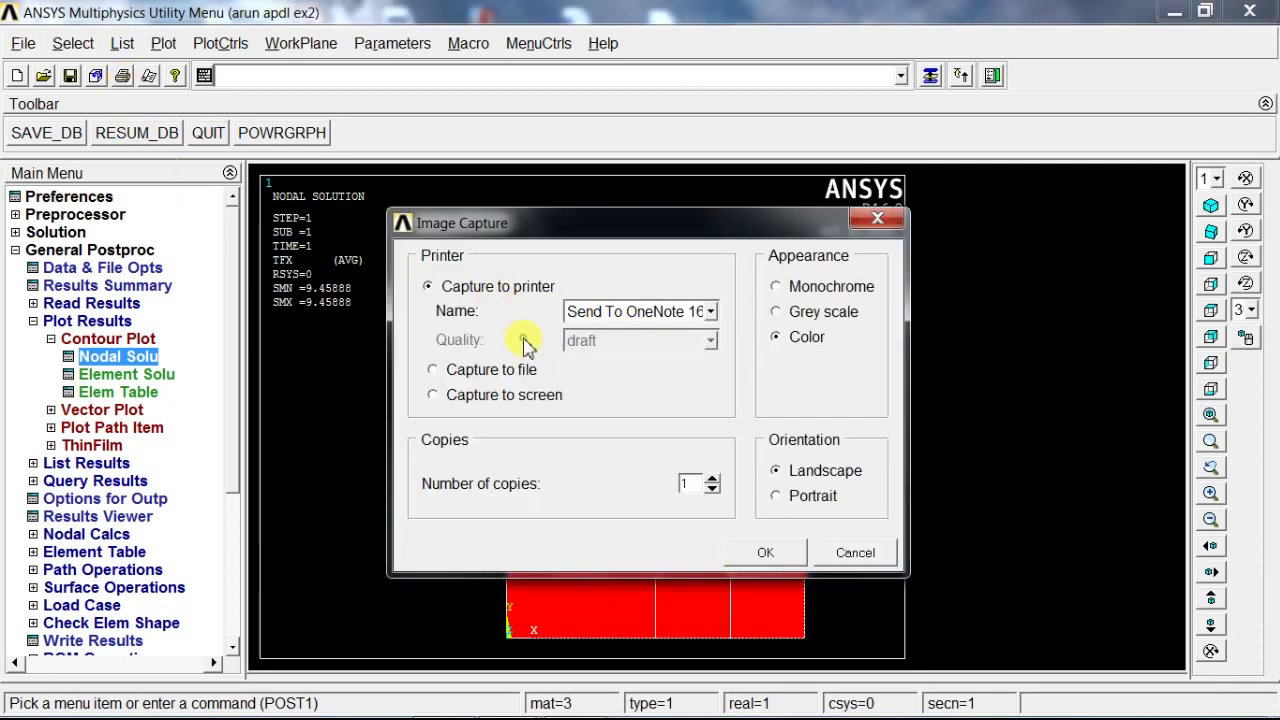
click(433, 369)
click(612, 342)
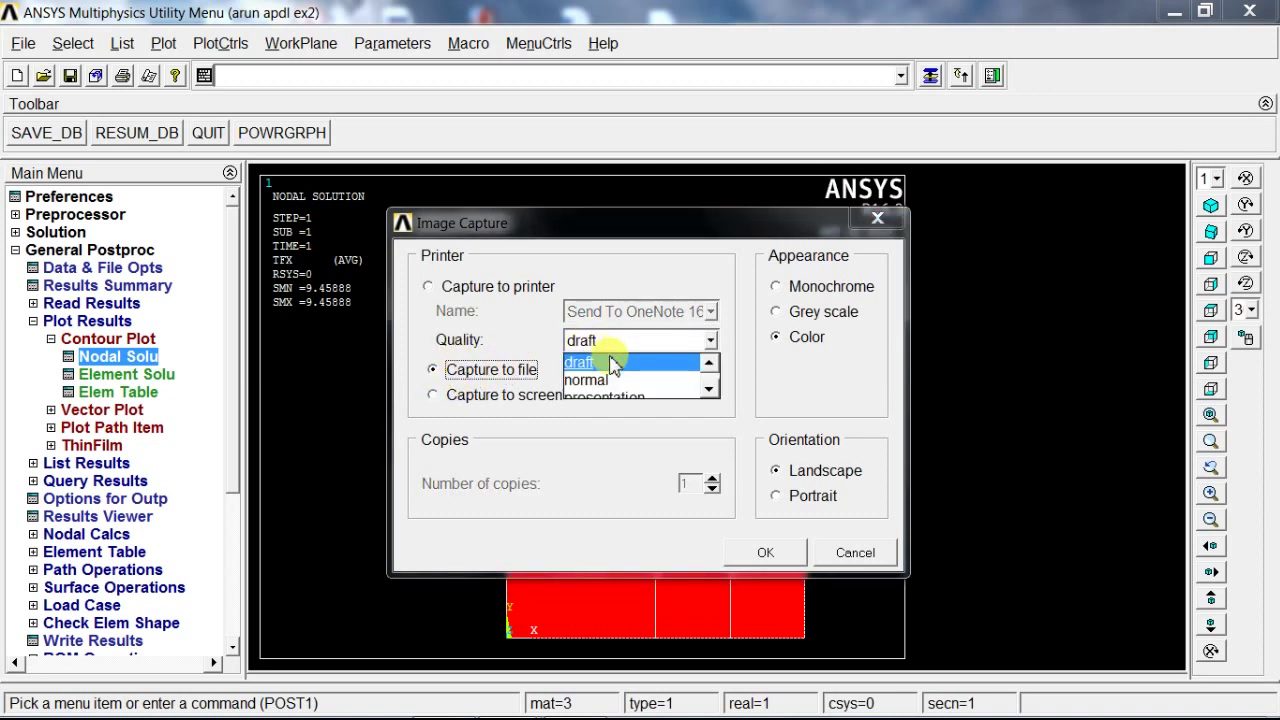
scroll(610, 366, down, 1)
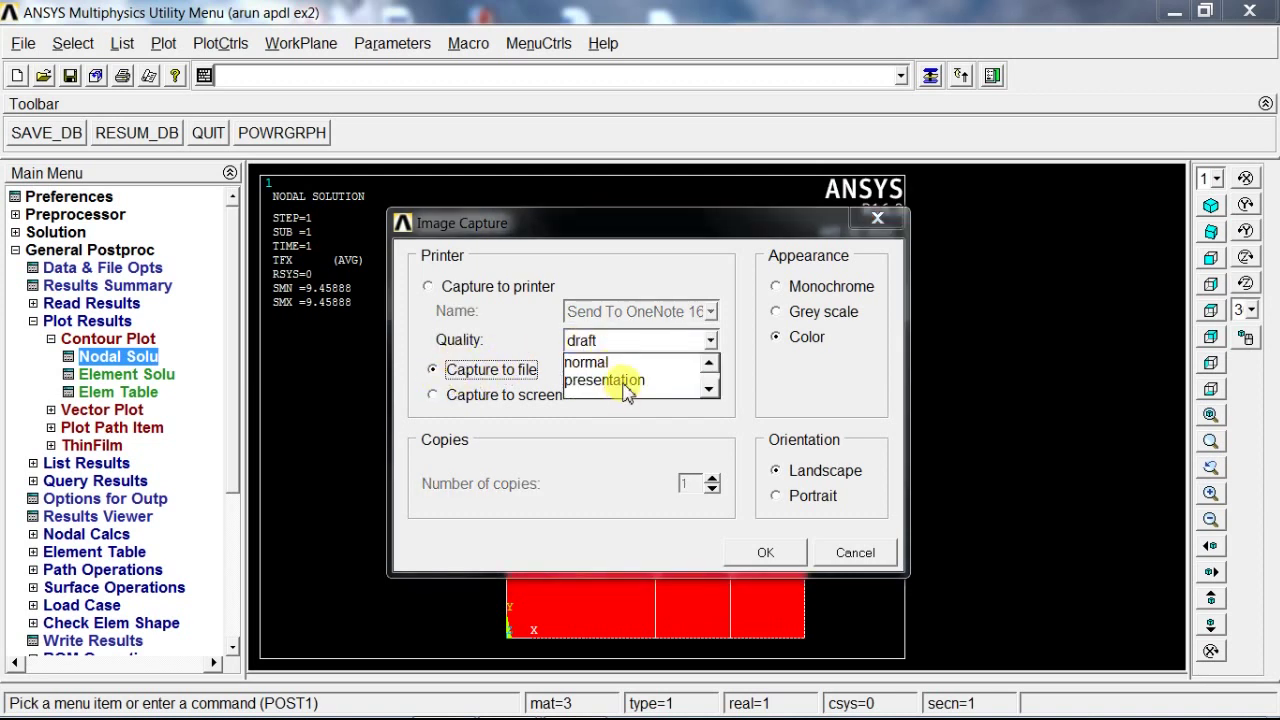
click(500, 412)
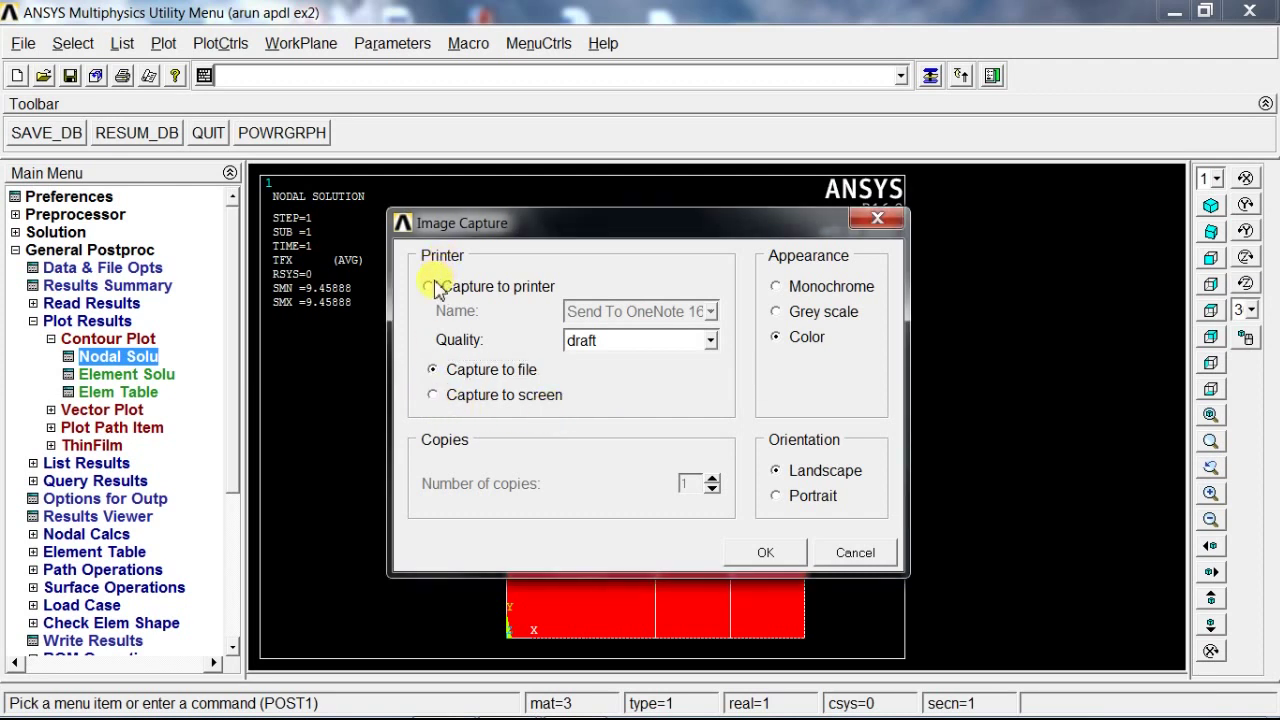
Capture the X-component thermal flux plot to screen, bring the captured image fully into view and close it
click(433, 372)
click(443, 396)
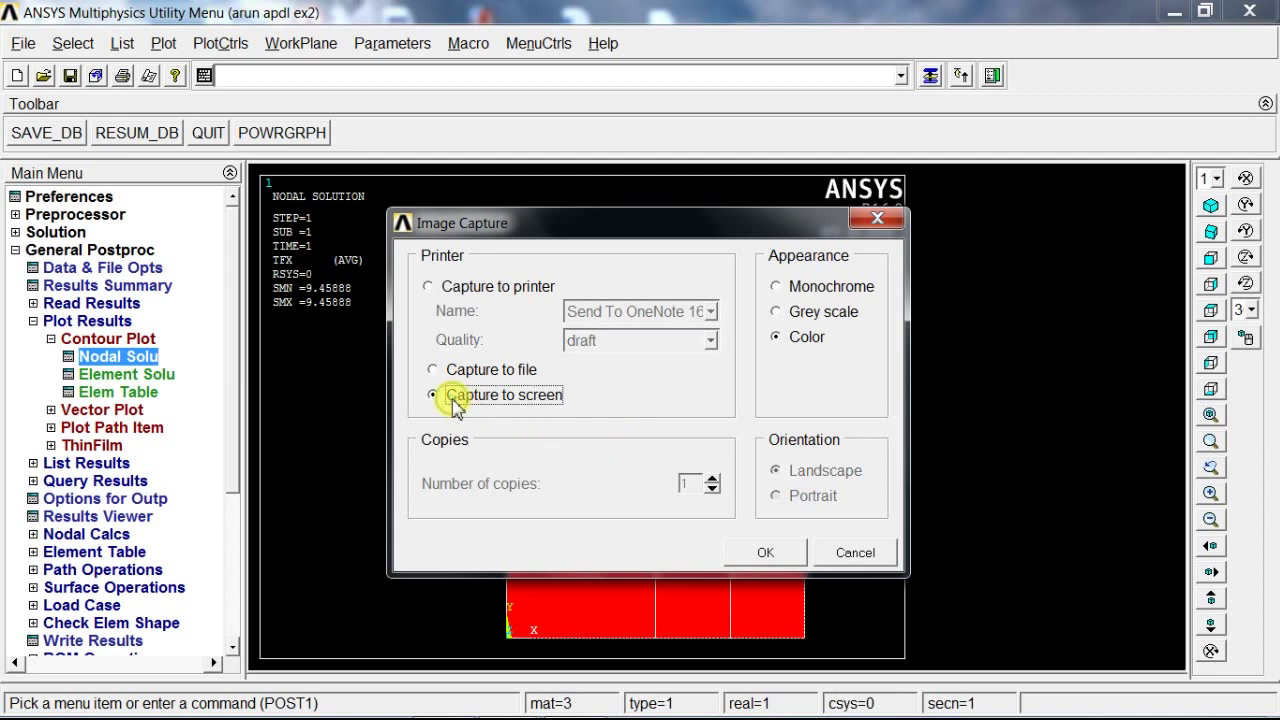
click(767, 553)
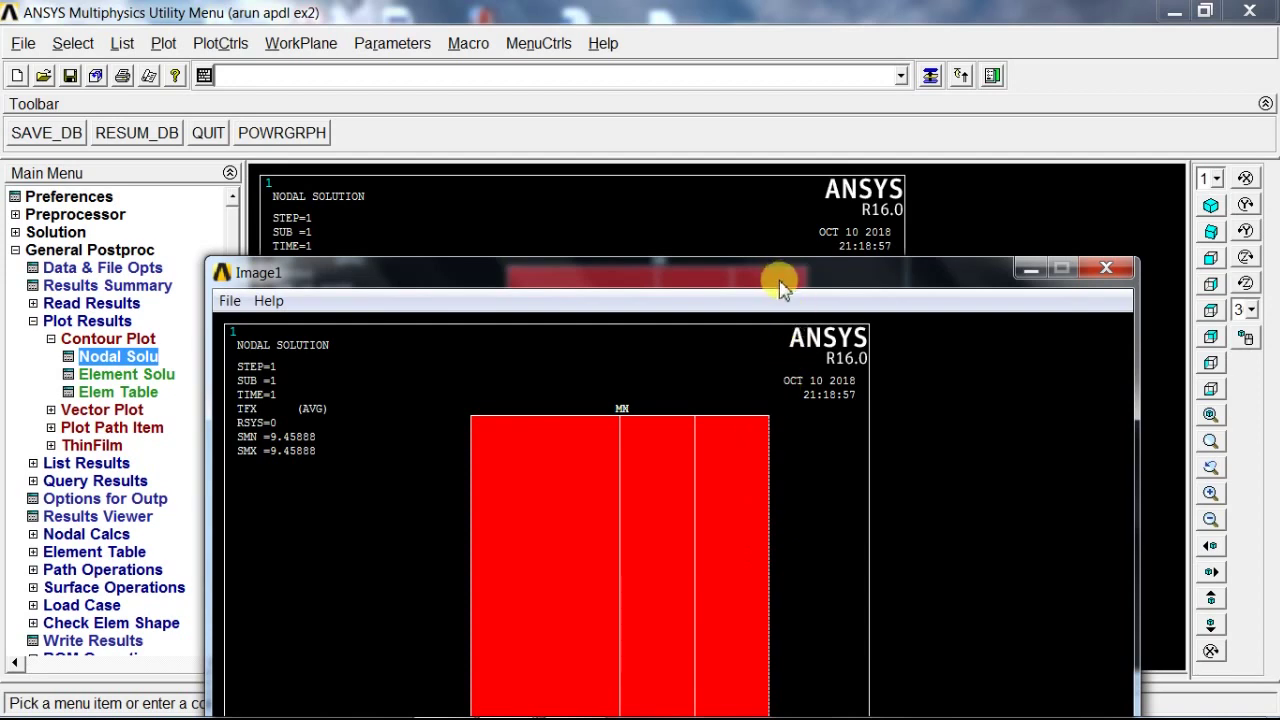
drag(772, 274, 726, 65)
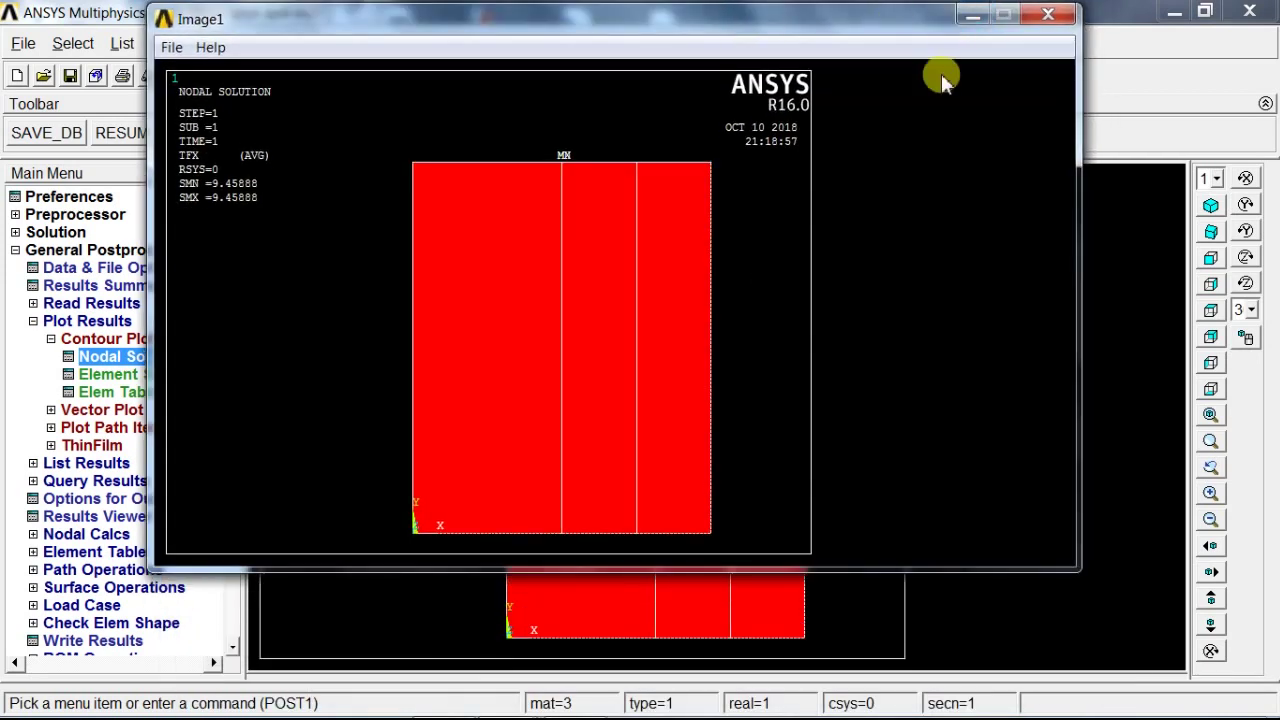
click(1052, 14)
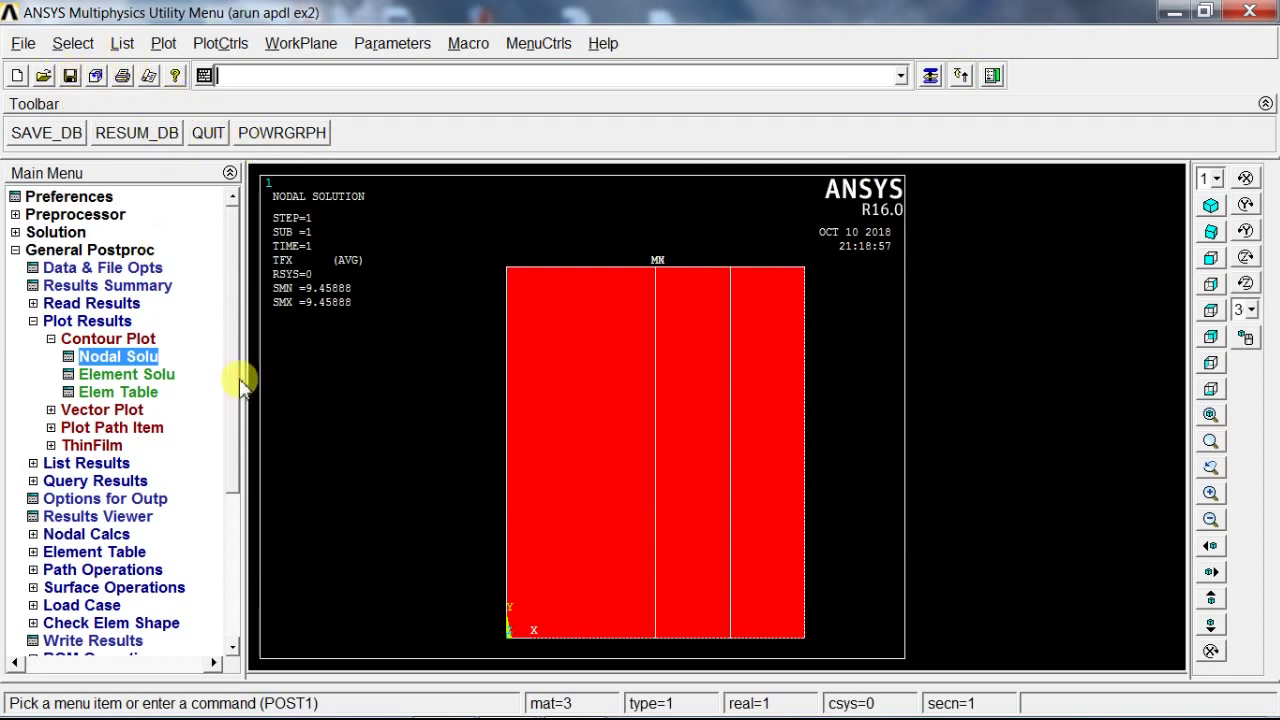
Plot the nodal solution contour for the X-component of thermal gradient again and close the contour settings
click(148, 358)
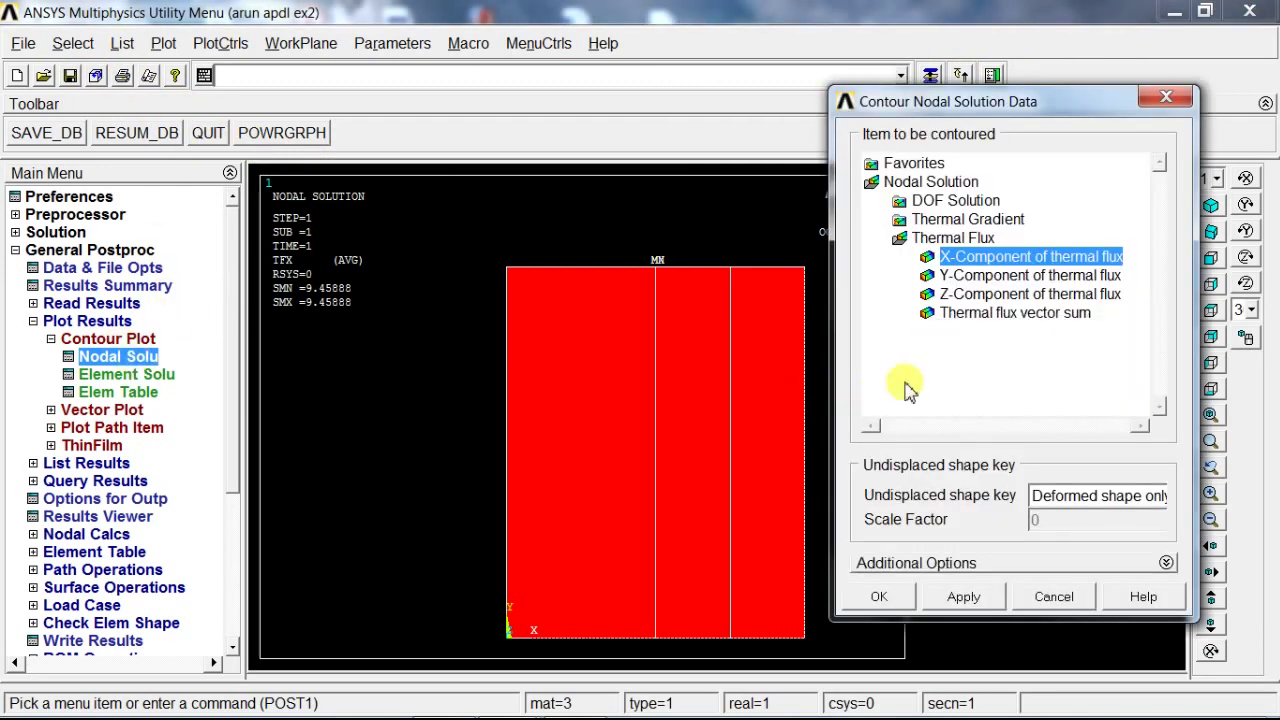
click(945, 224)
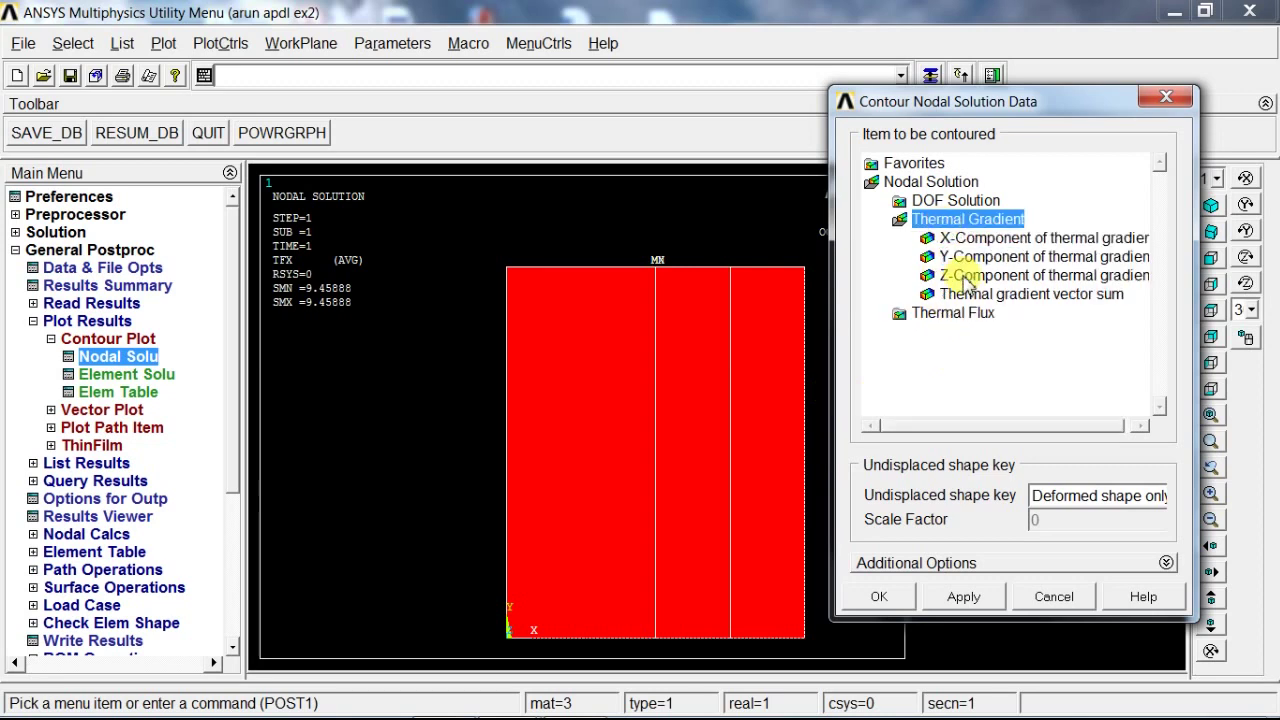
click(985, 238)
click(958, 600)
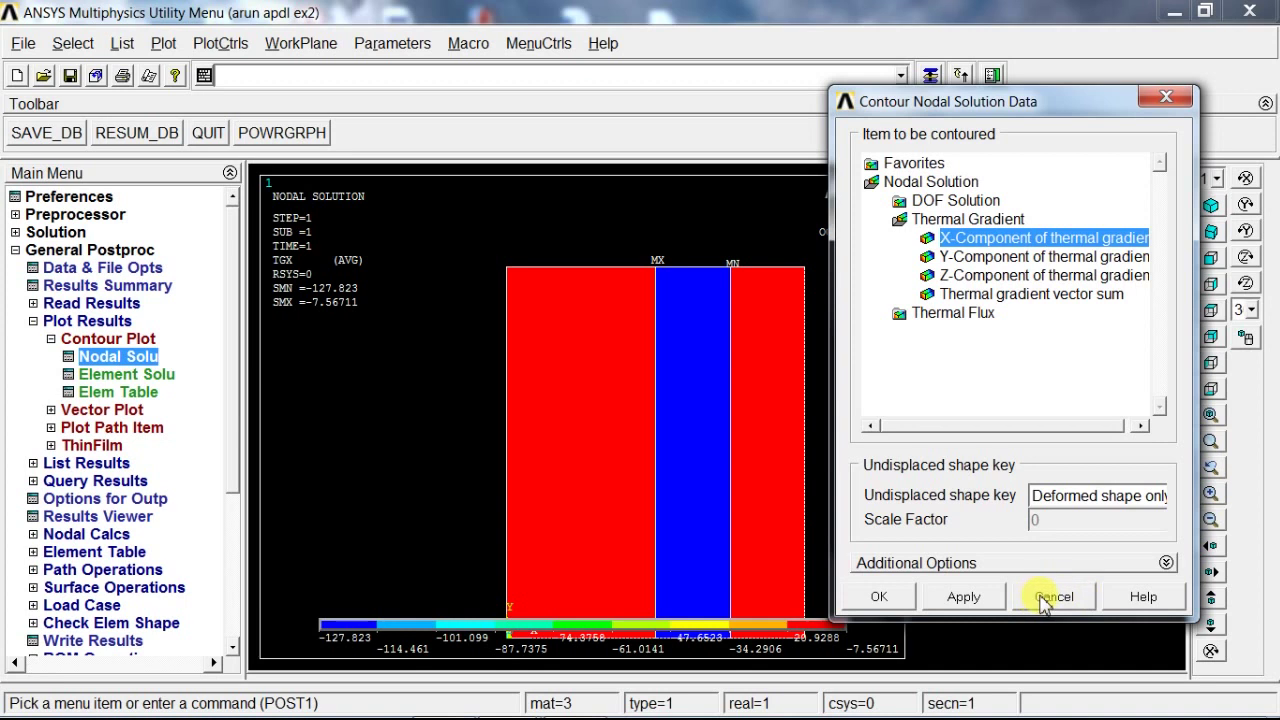
click(880, 597)
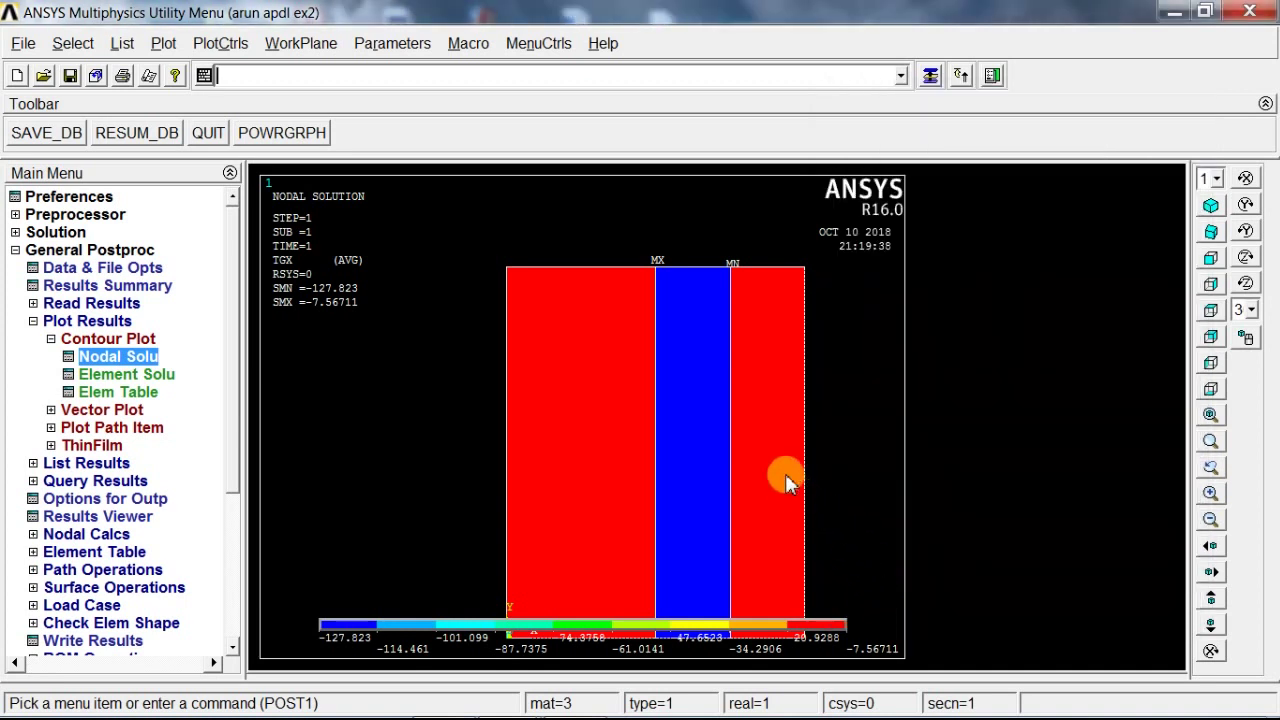